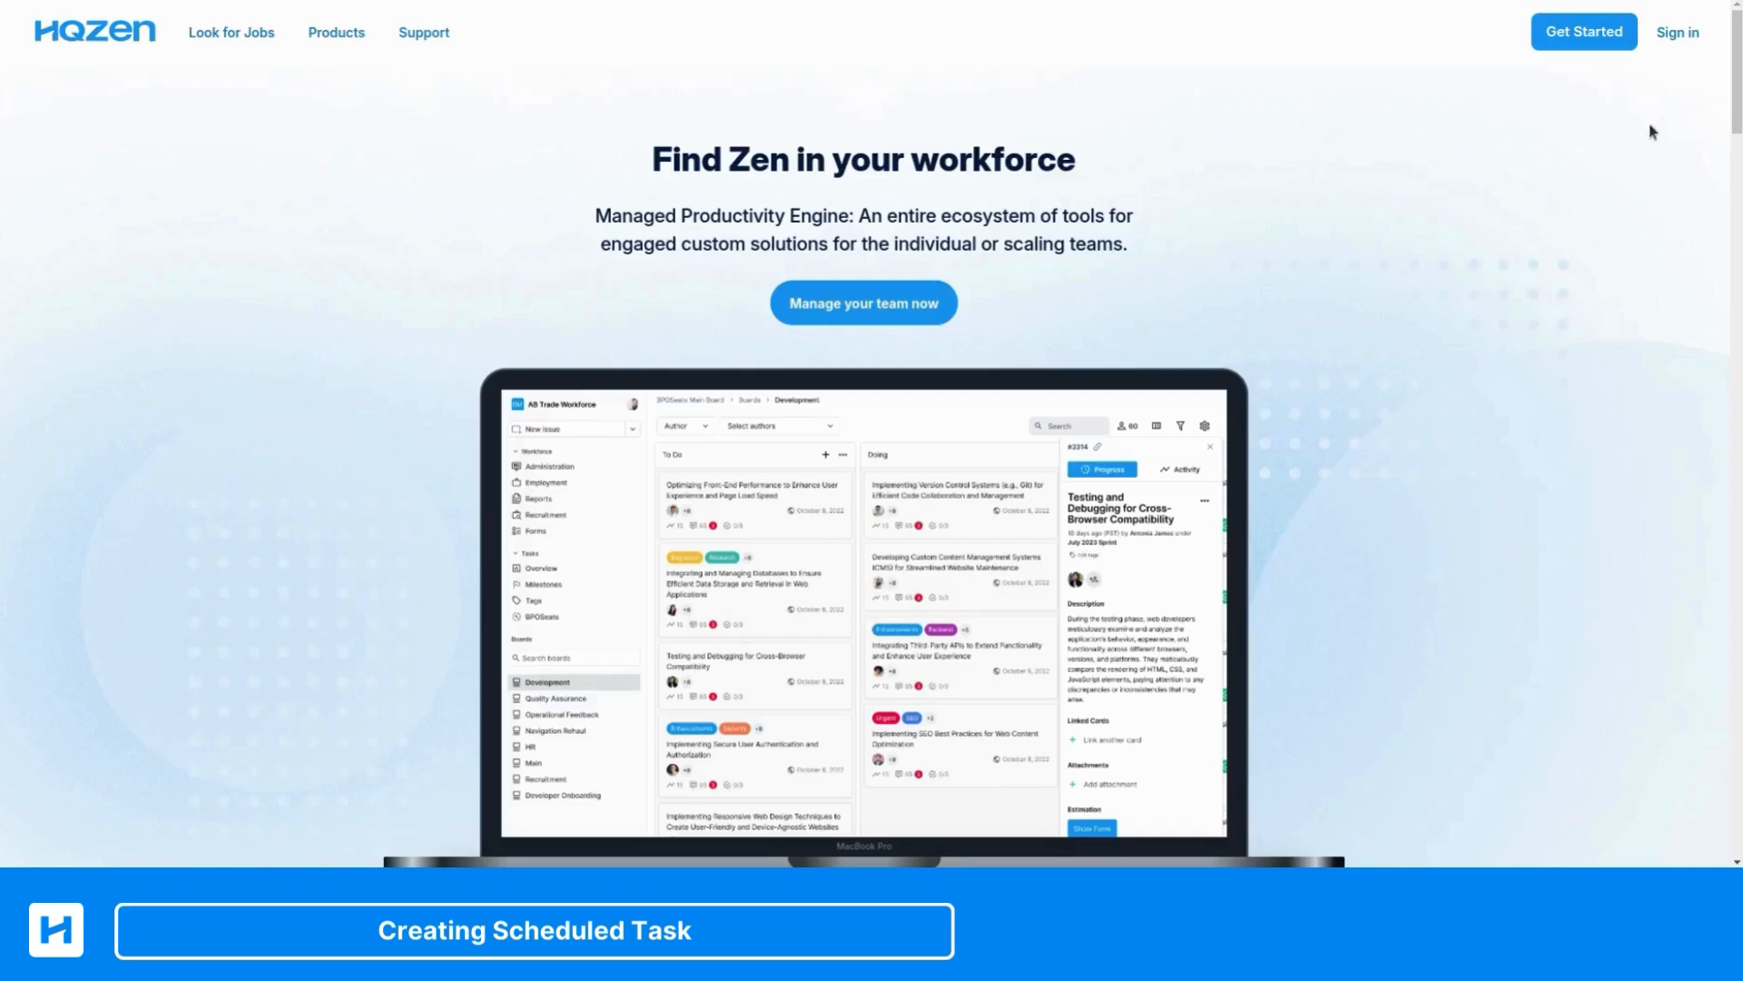
Sign in to the HQZen account with the username and the account password
left_click(1672, 43)
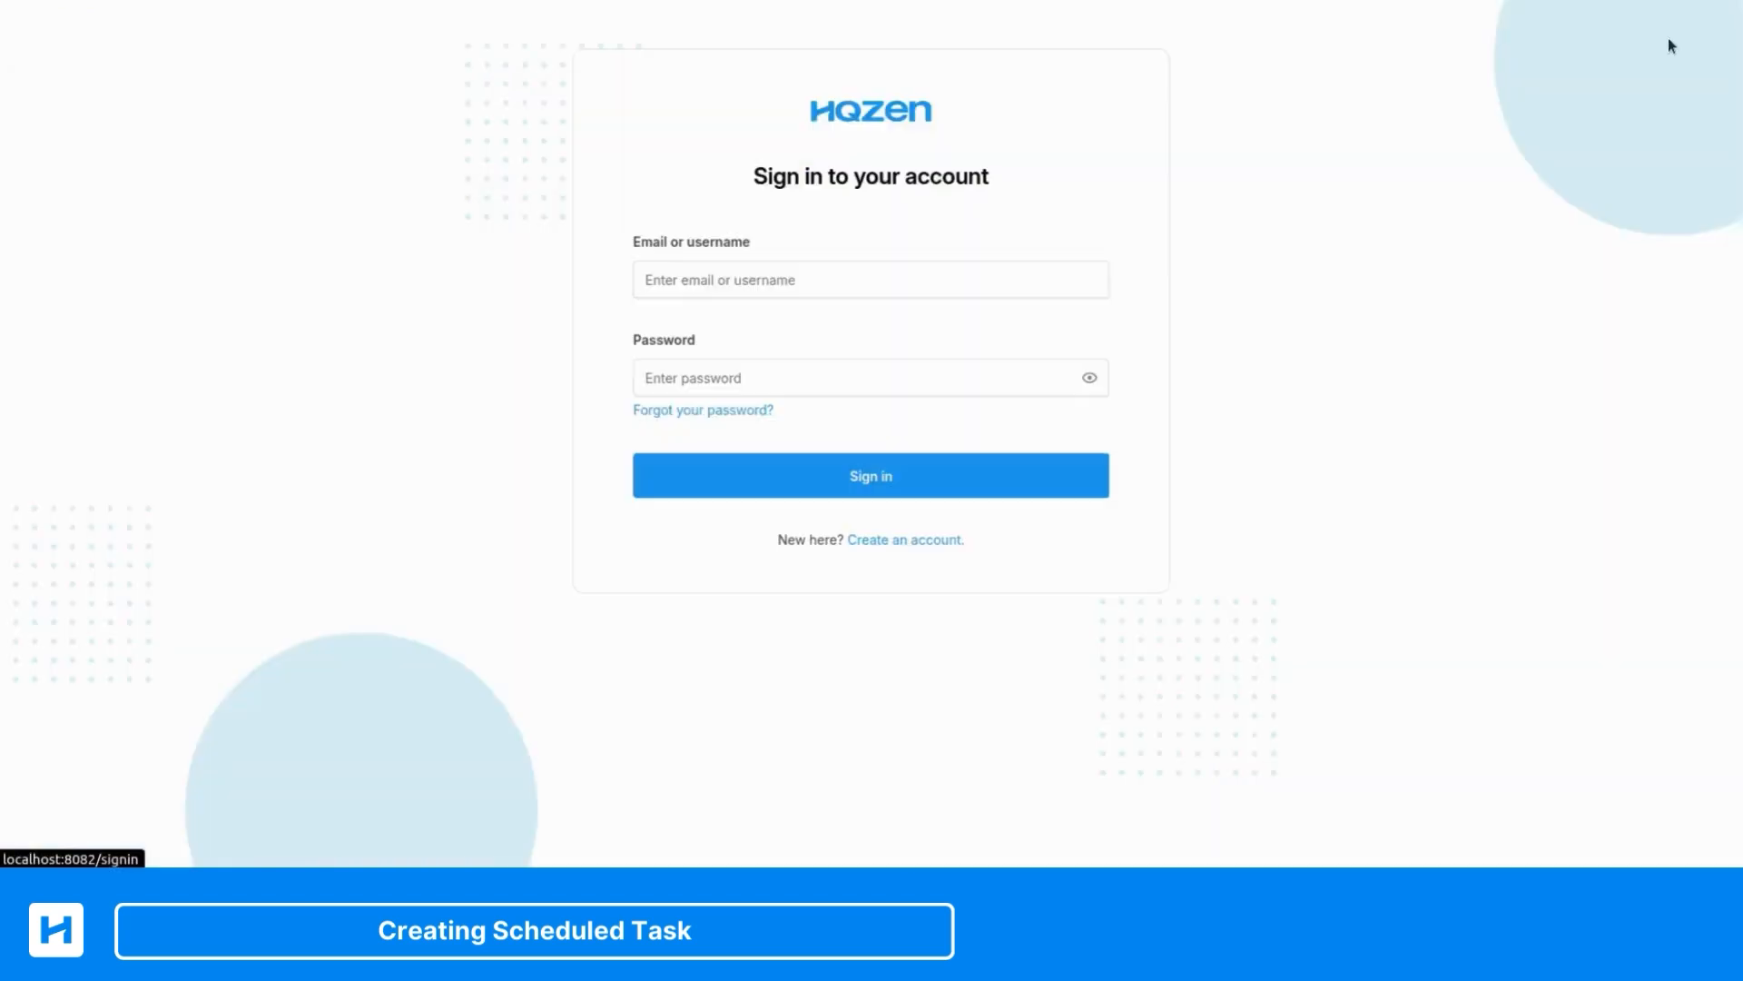
left_click(830, 288)
type("h")
key("Tab")
type("•••")
key("Return")
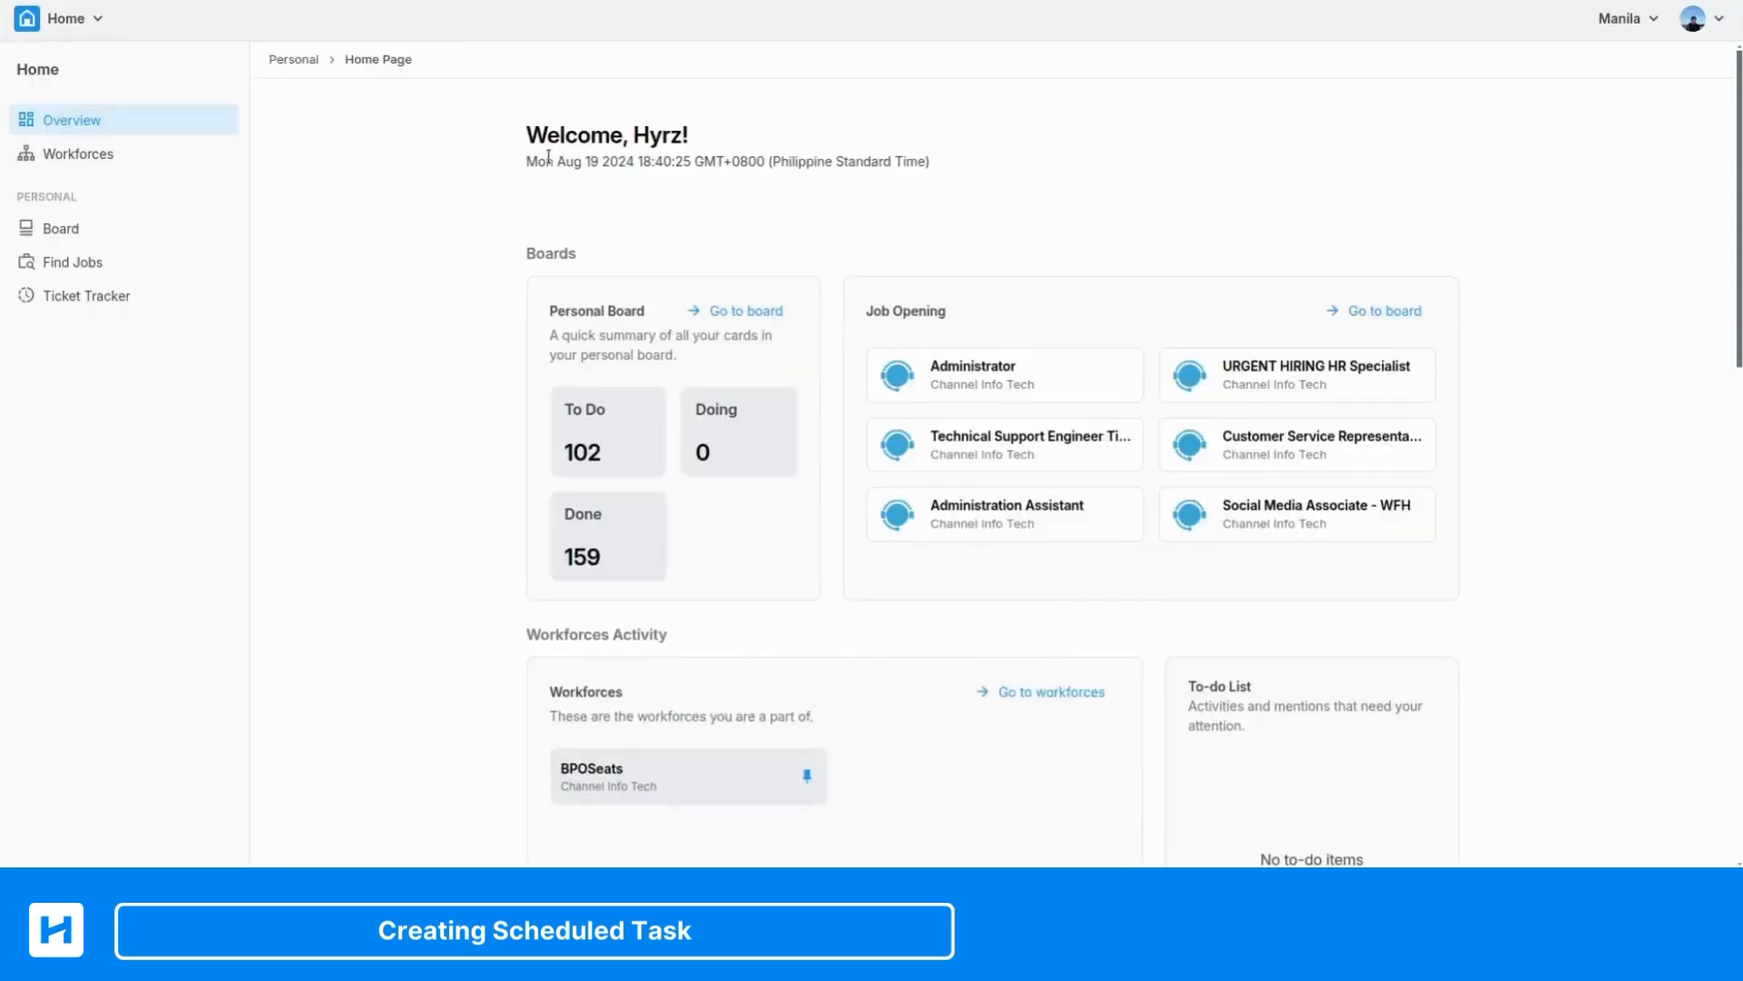
Go to the Channel Info Tech employment and open the Scheduled Tasks page in the BPOSeats workforce's Supervisor tools
left_click(64, 26)
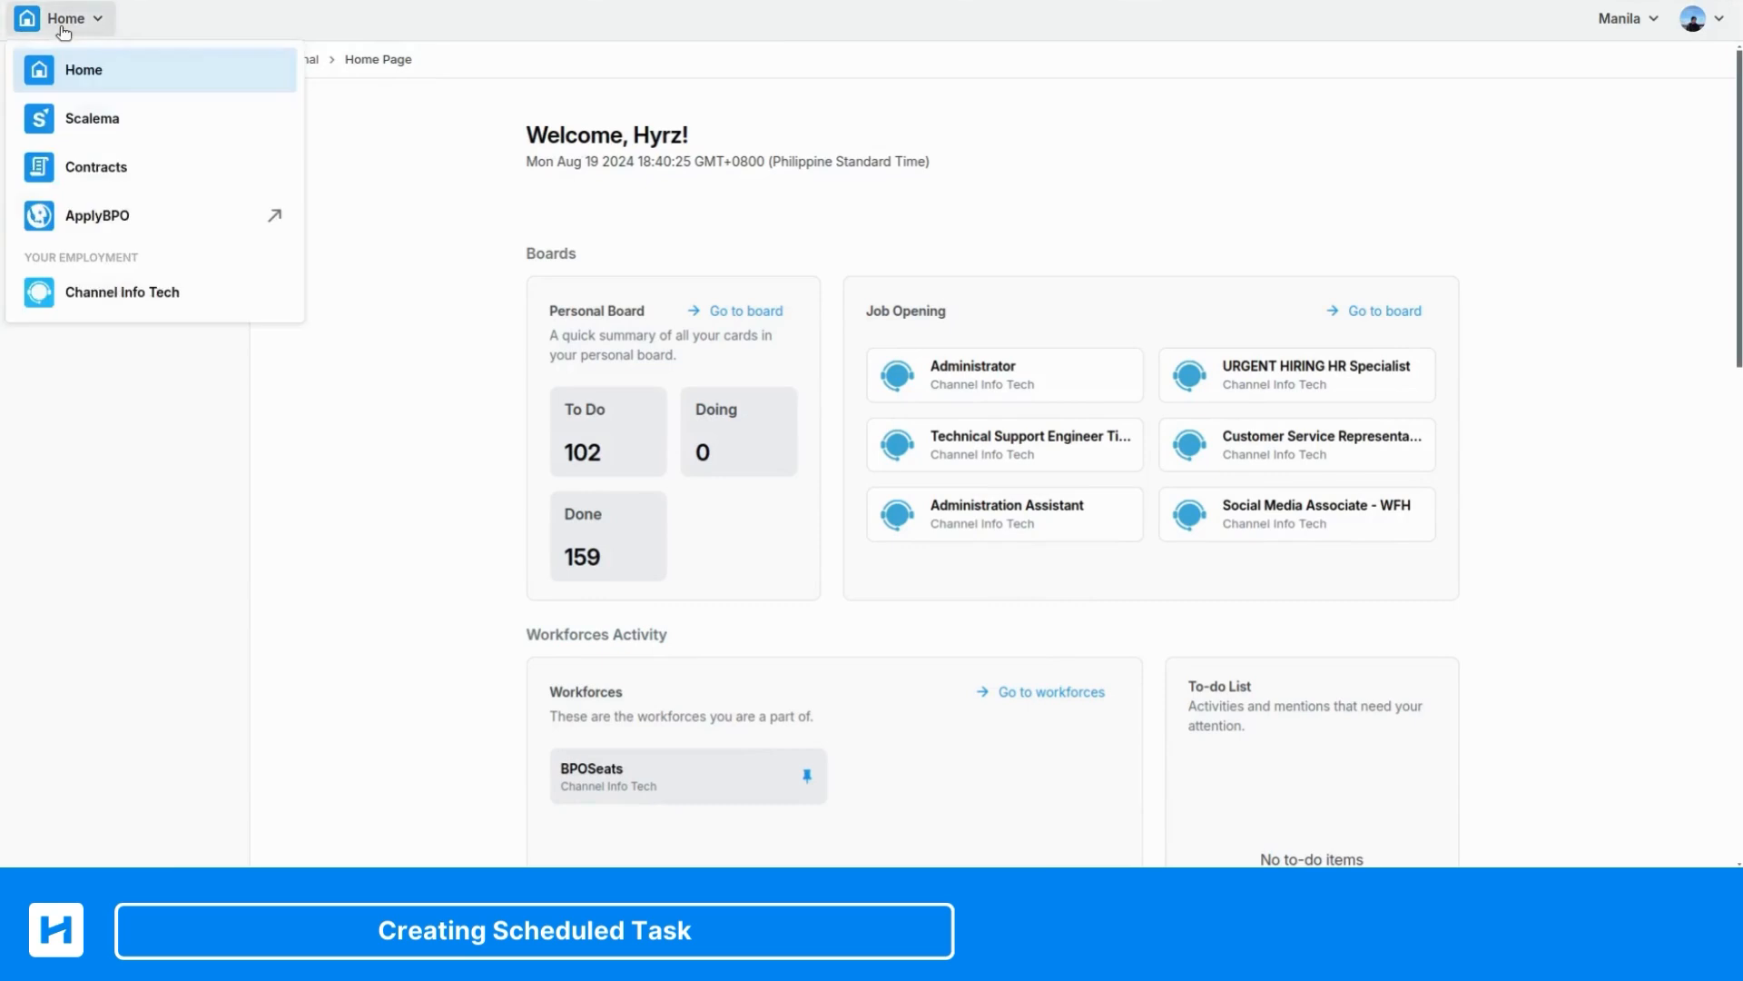
left_click(102, 293)
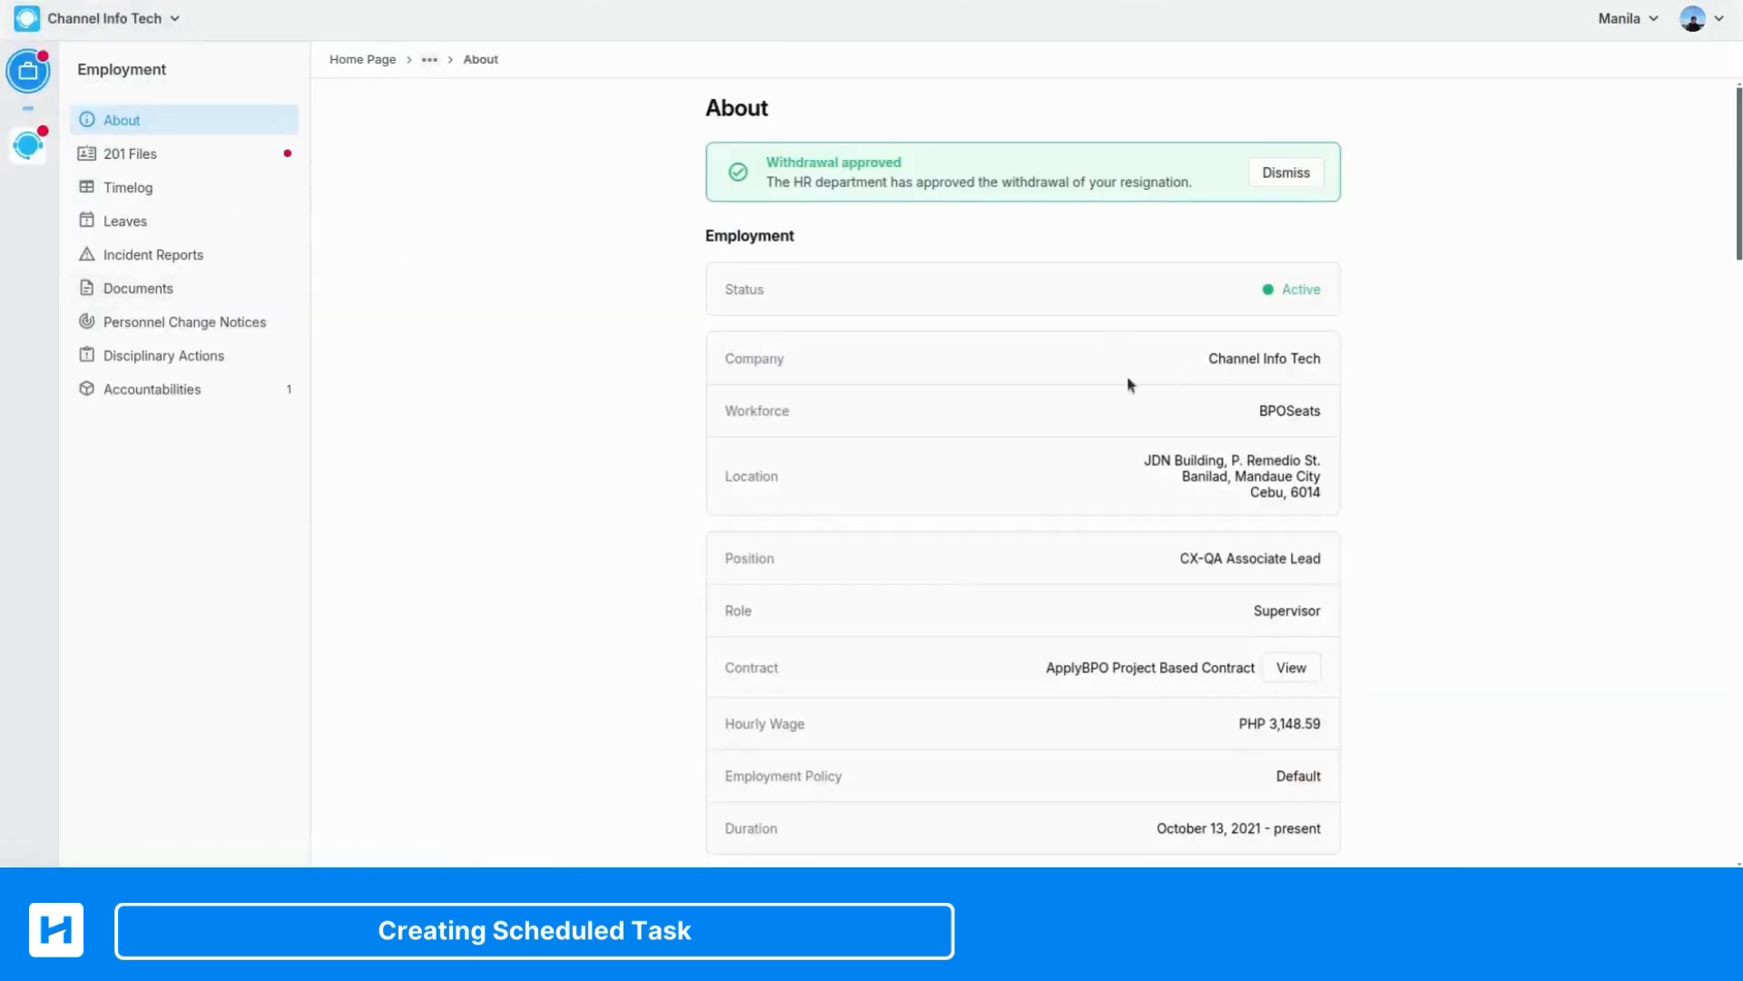
left_click(28, 154)
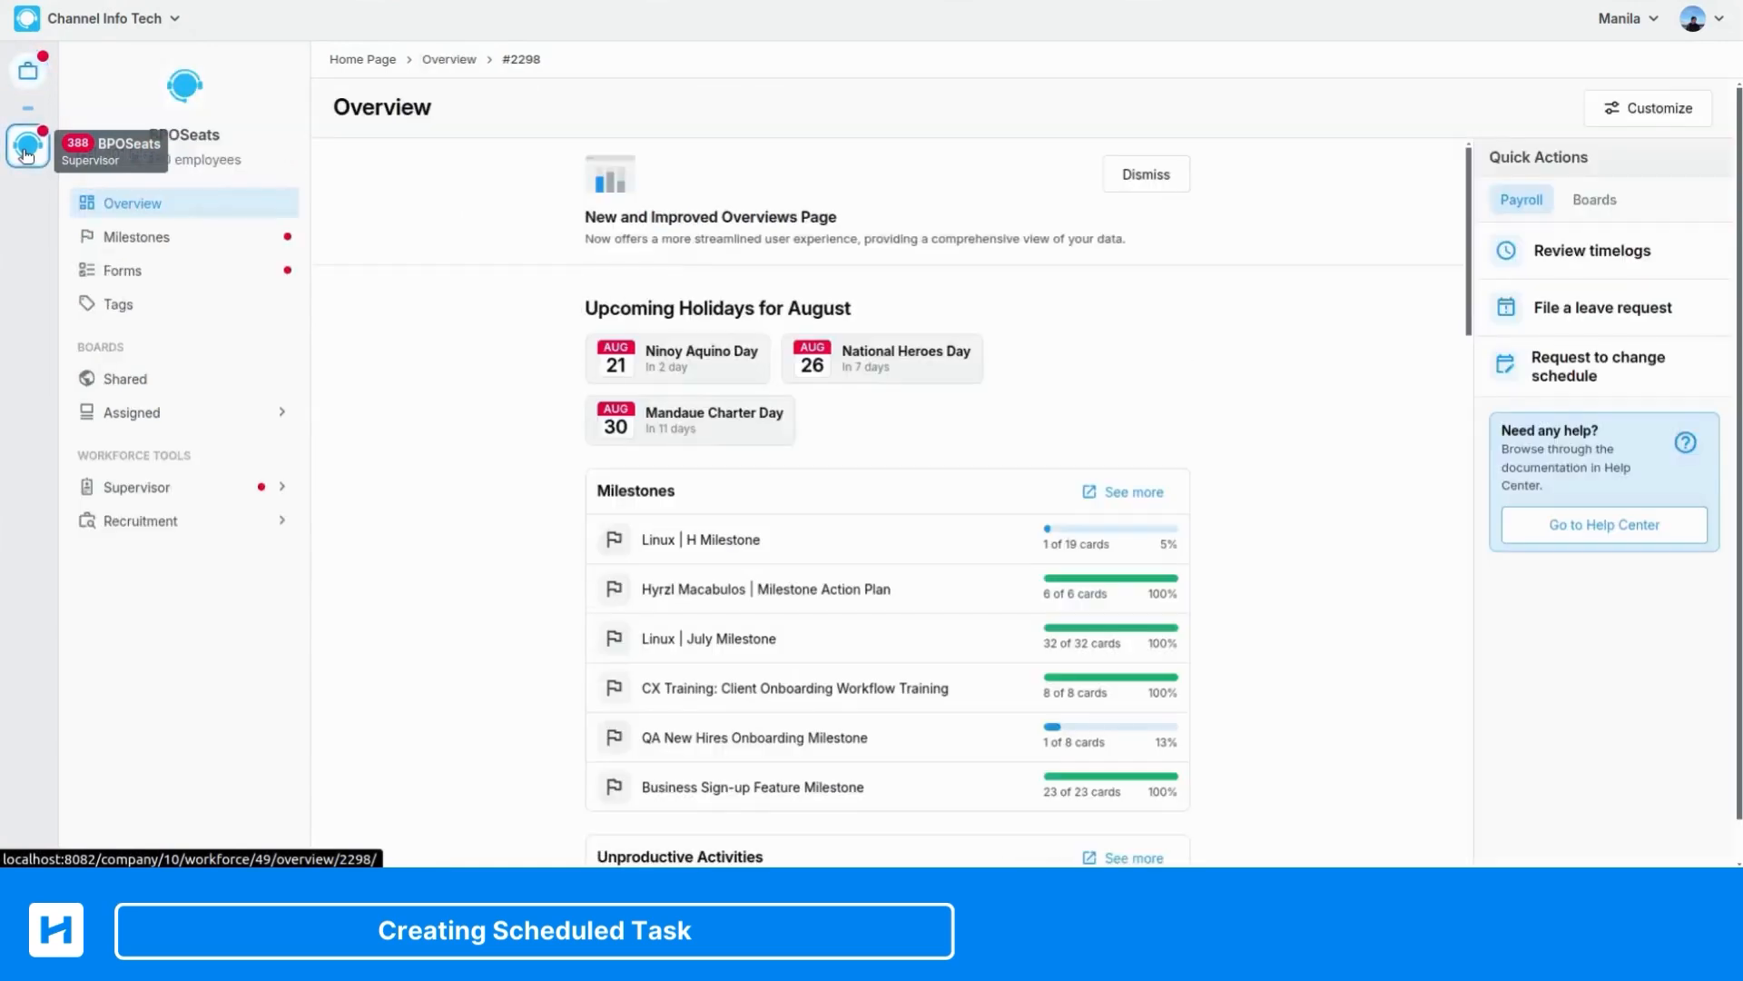
left_click(174, 494)
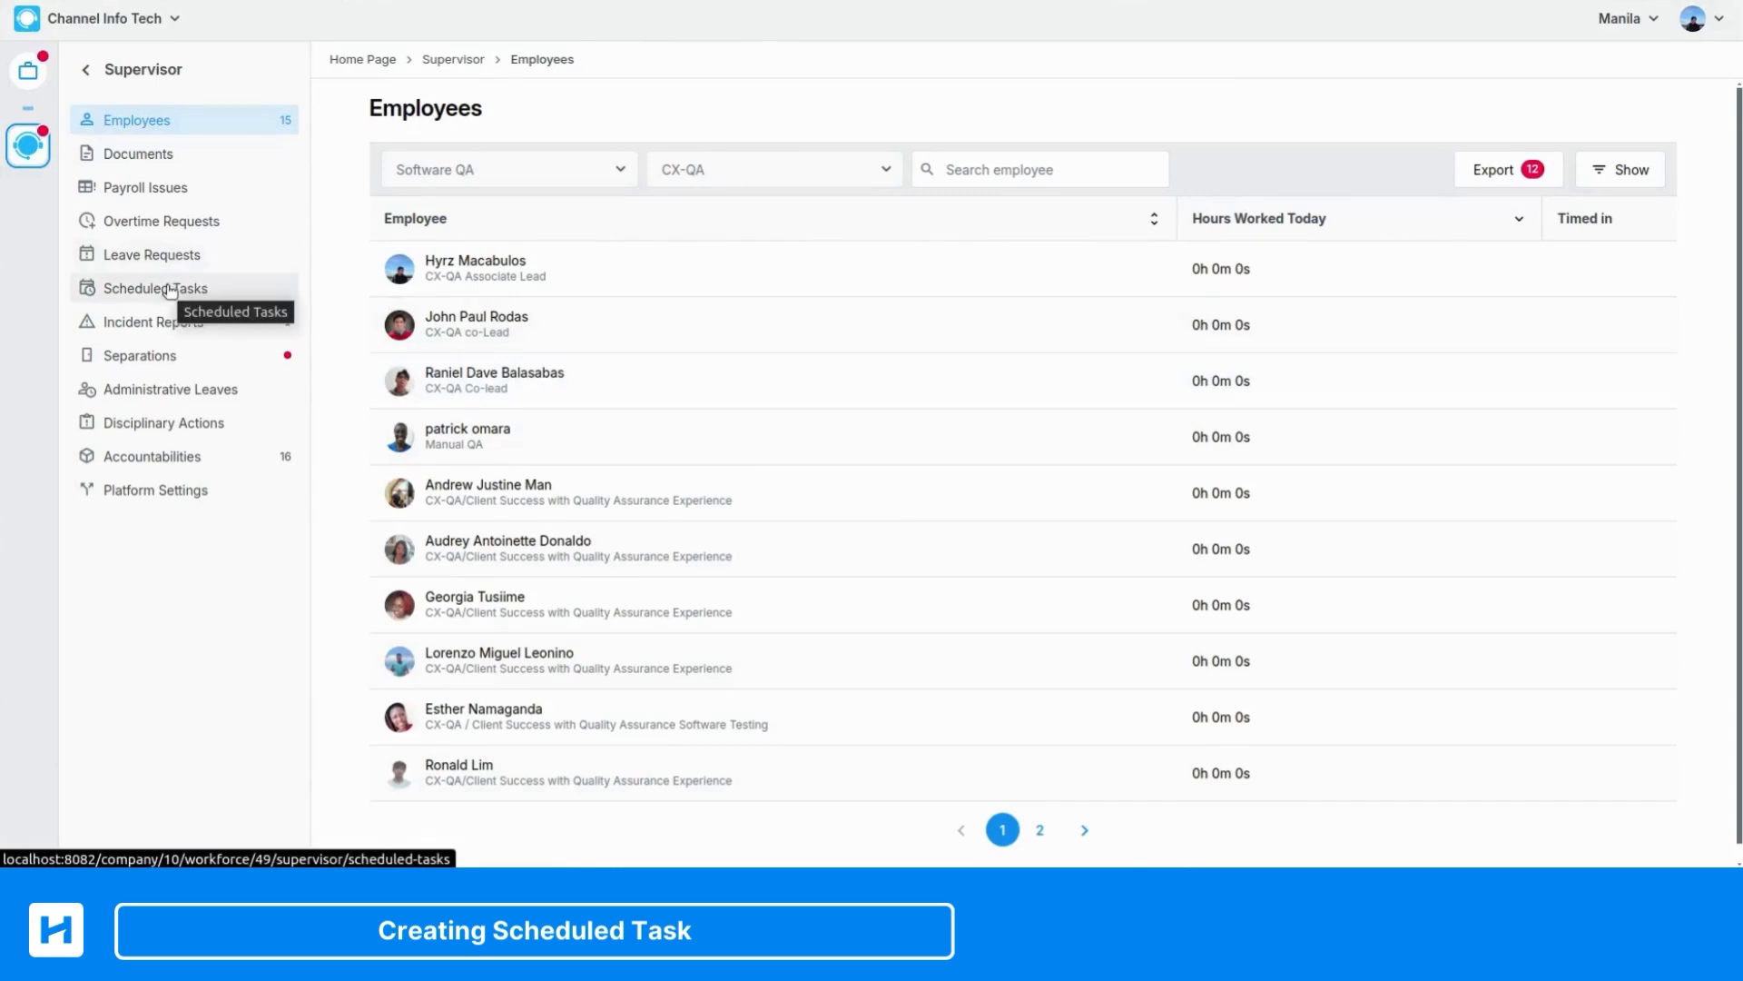
left_click(169, 290)
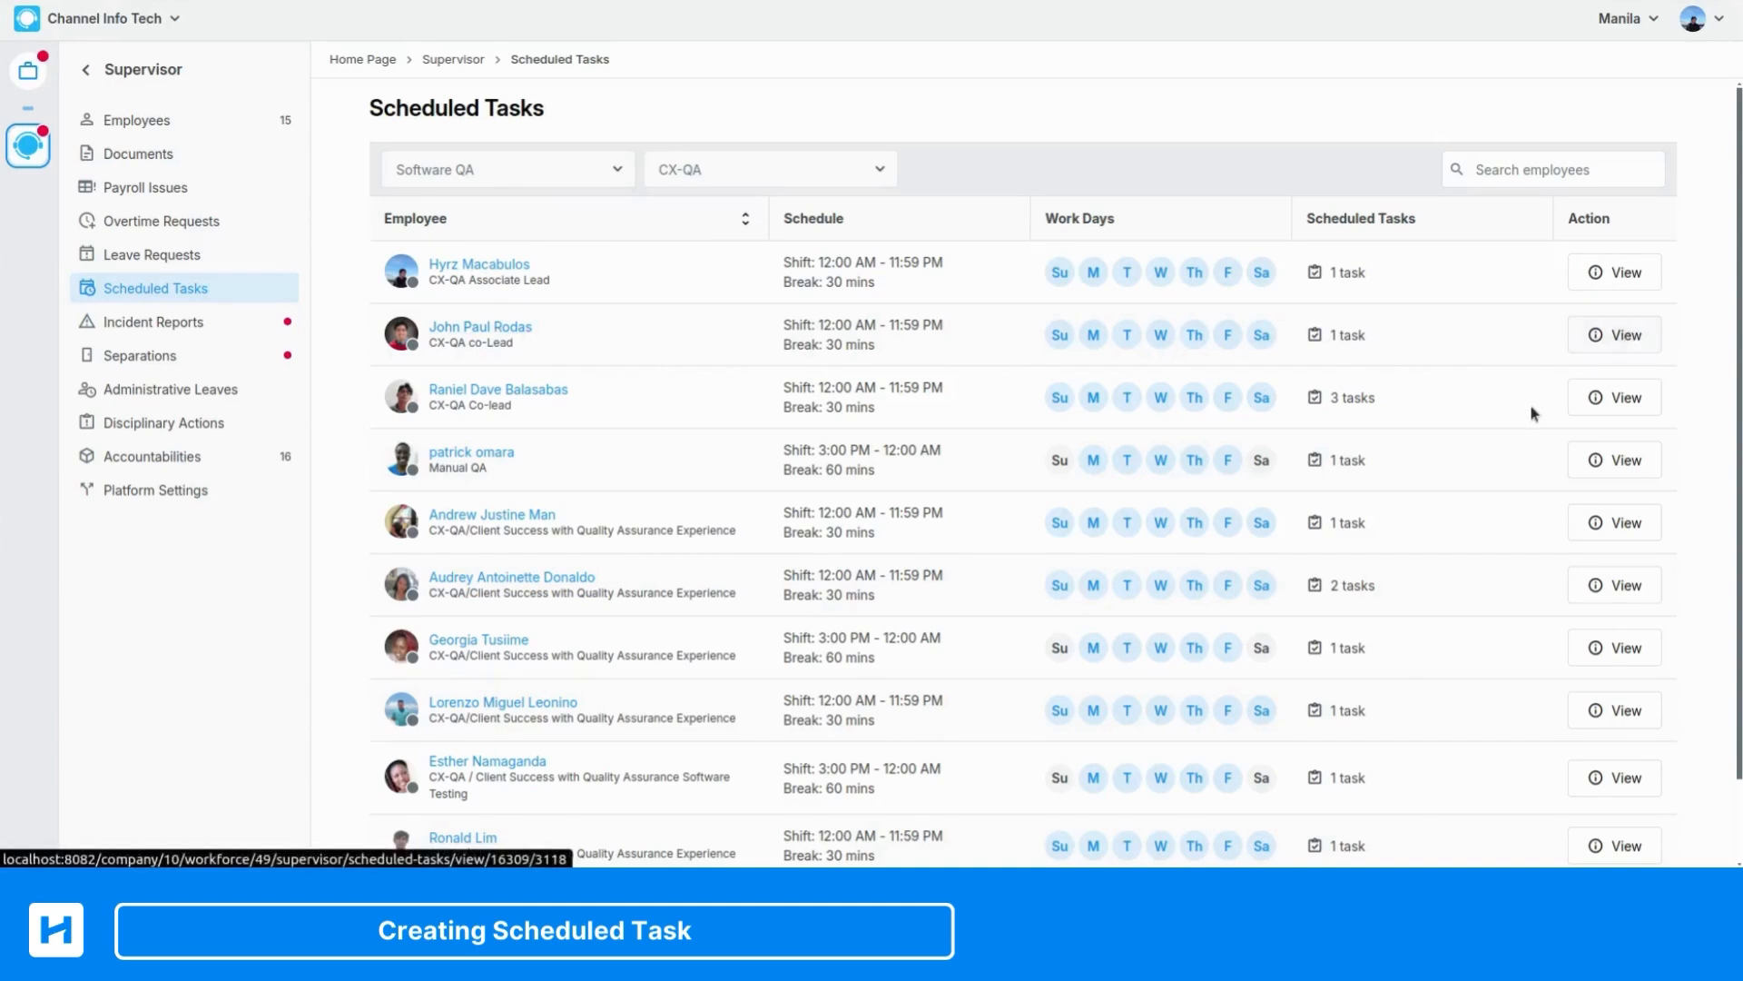
View the second listed employee's scheduled tasks and look through the weekly calendar
left_click(1600, 341)
scroll(848, 551, "down", 4)
scroll(815, 548, "up", 4)
scroll(1006, 390, "down", 5)
scroll(972, 436, "up", 5)
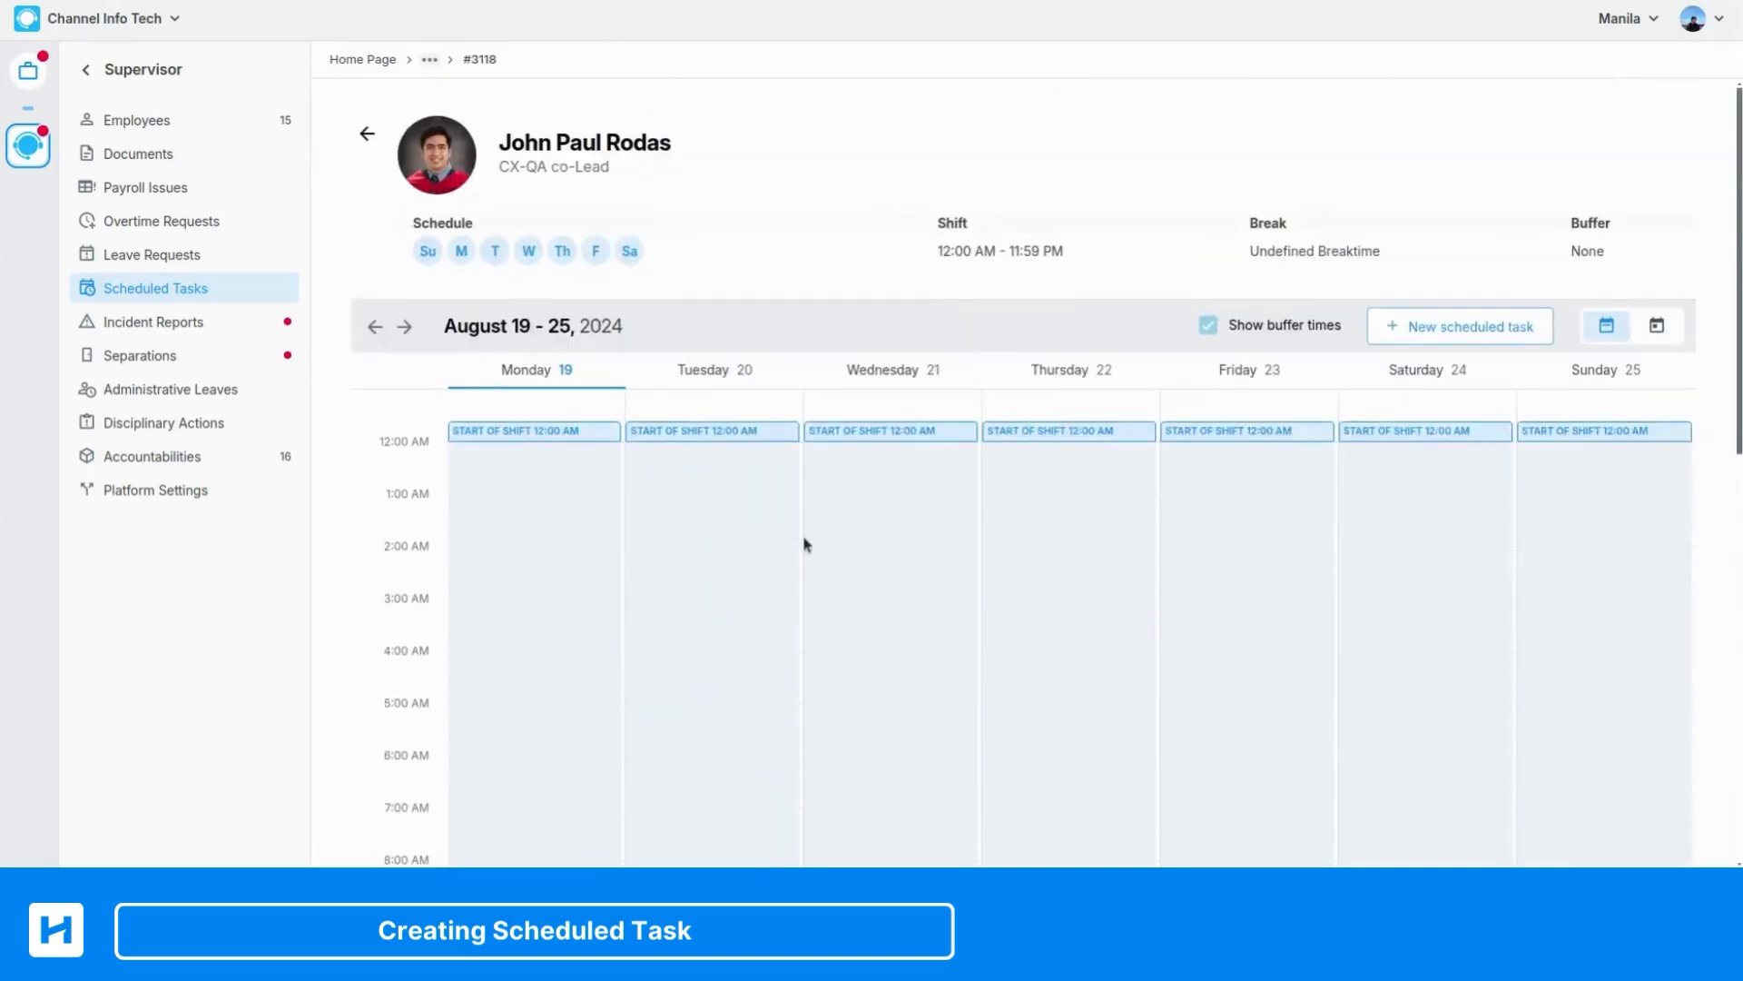
Start a new scheduled task for this employee and title it "Cleaning up Boards"
left_click(1463, 336)
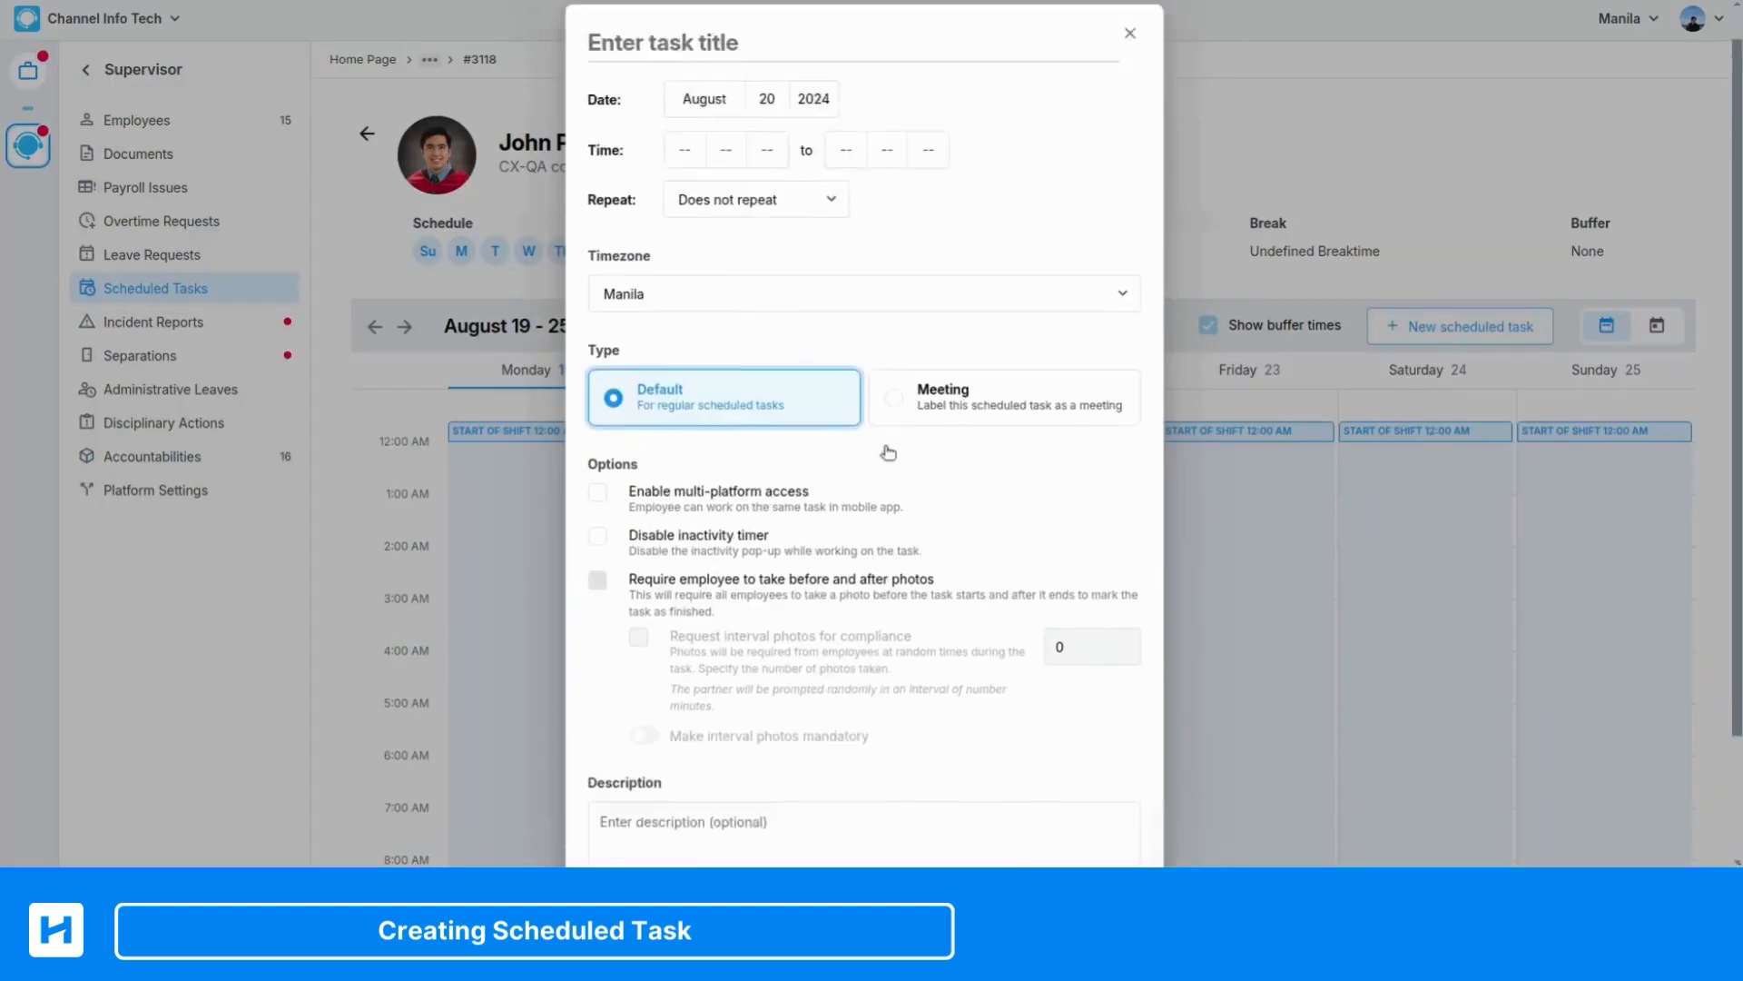
scroll(840, 405, "down", 2)
scroll(610, 49, "up", 2)
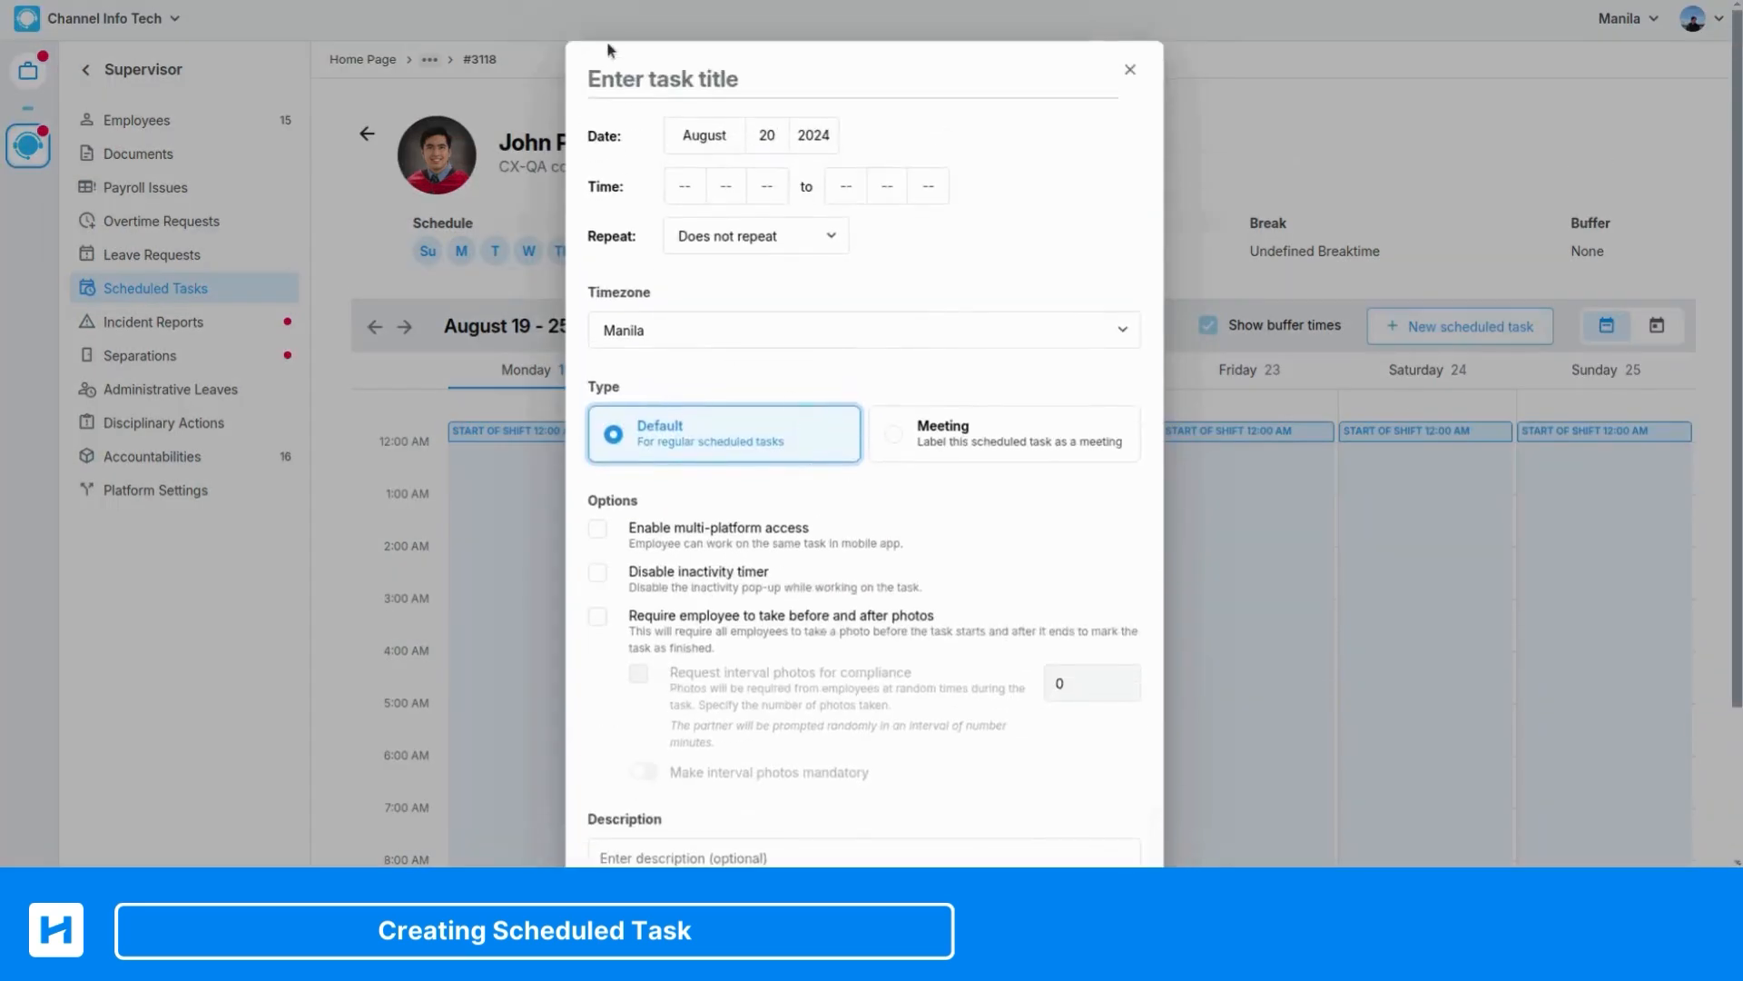
scroll(902, 401, "down", 2)
scroll(582, 100, "up", 2)
left_click(606, 91)
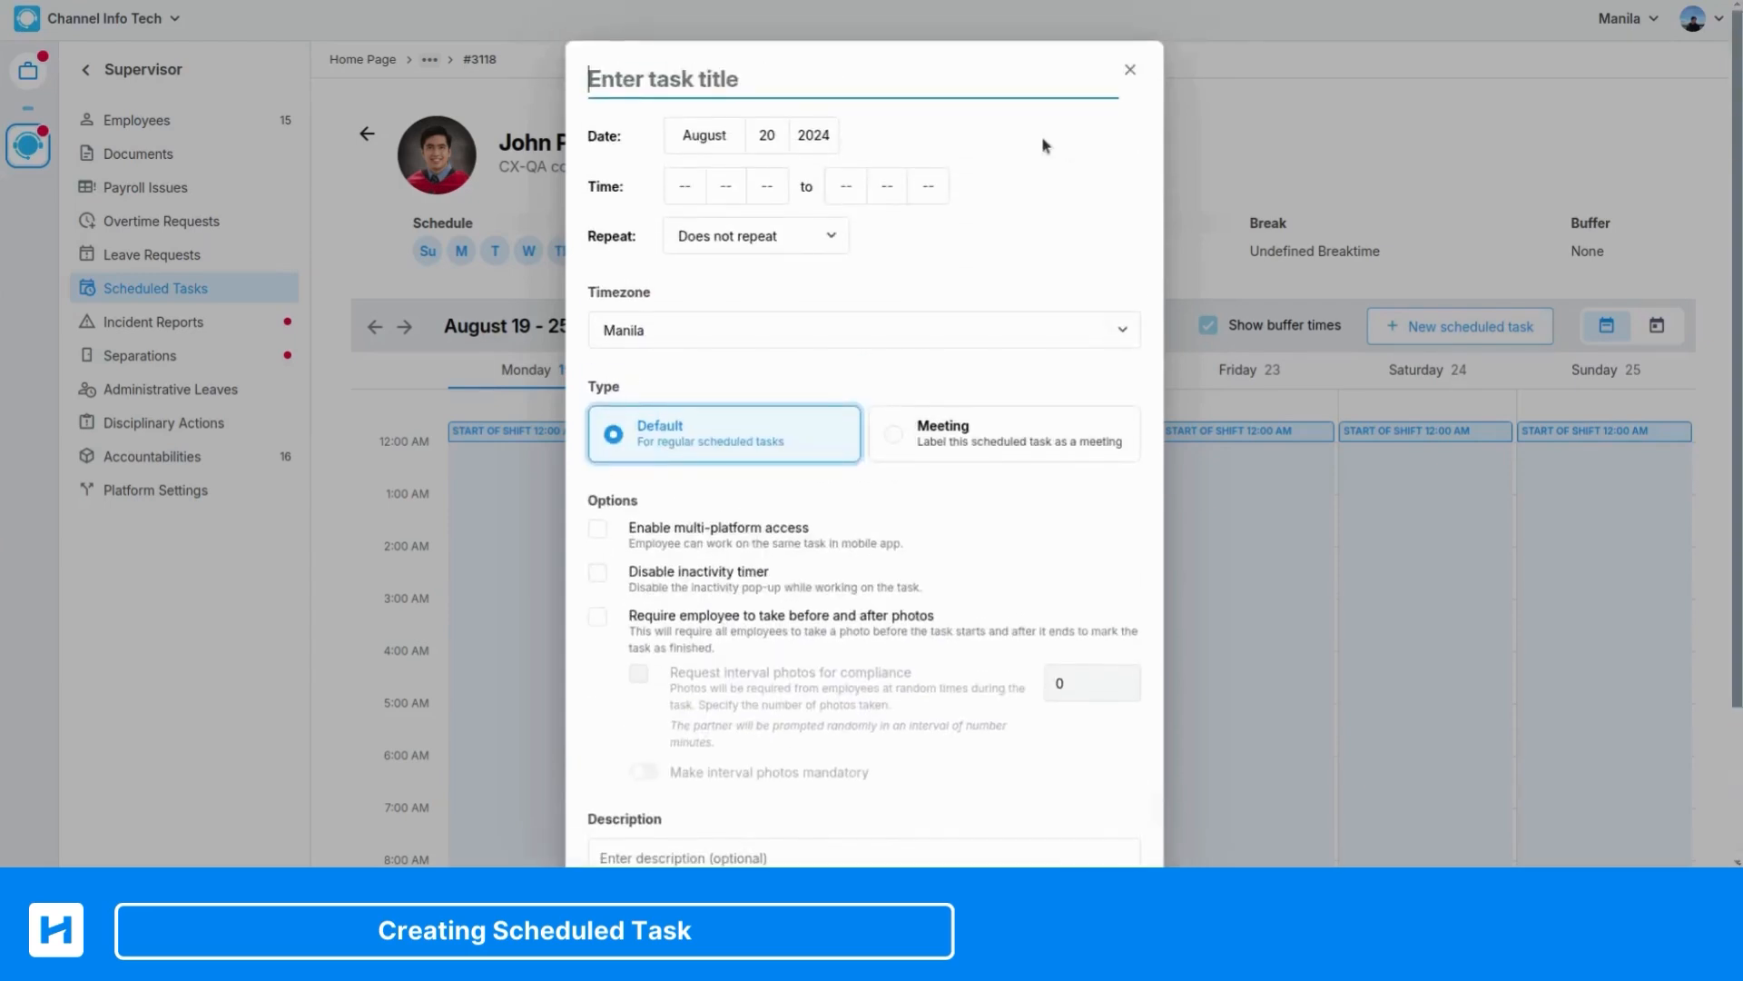
type("Cleaning ")
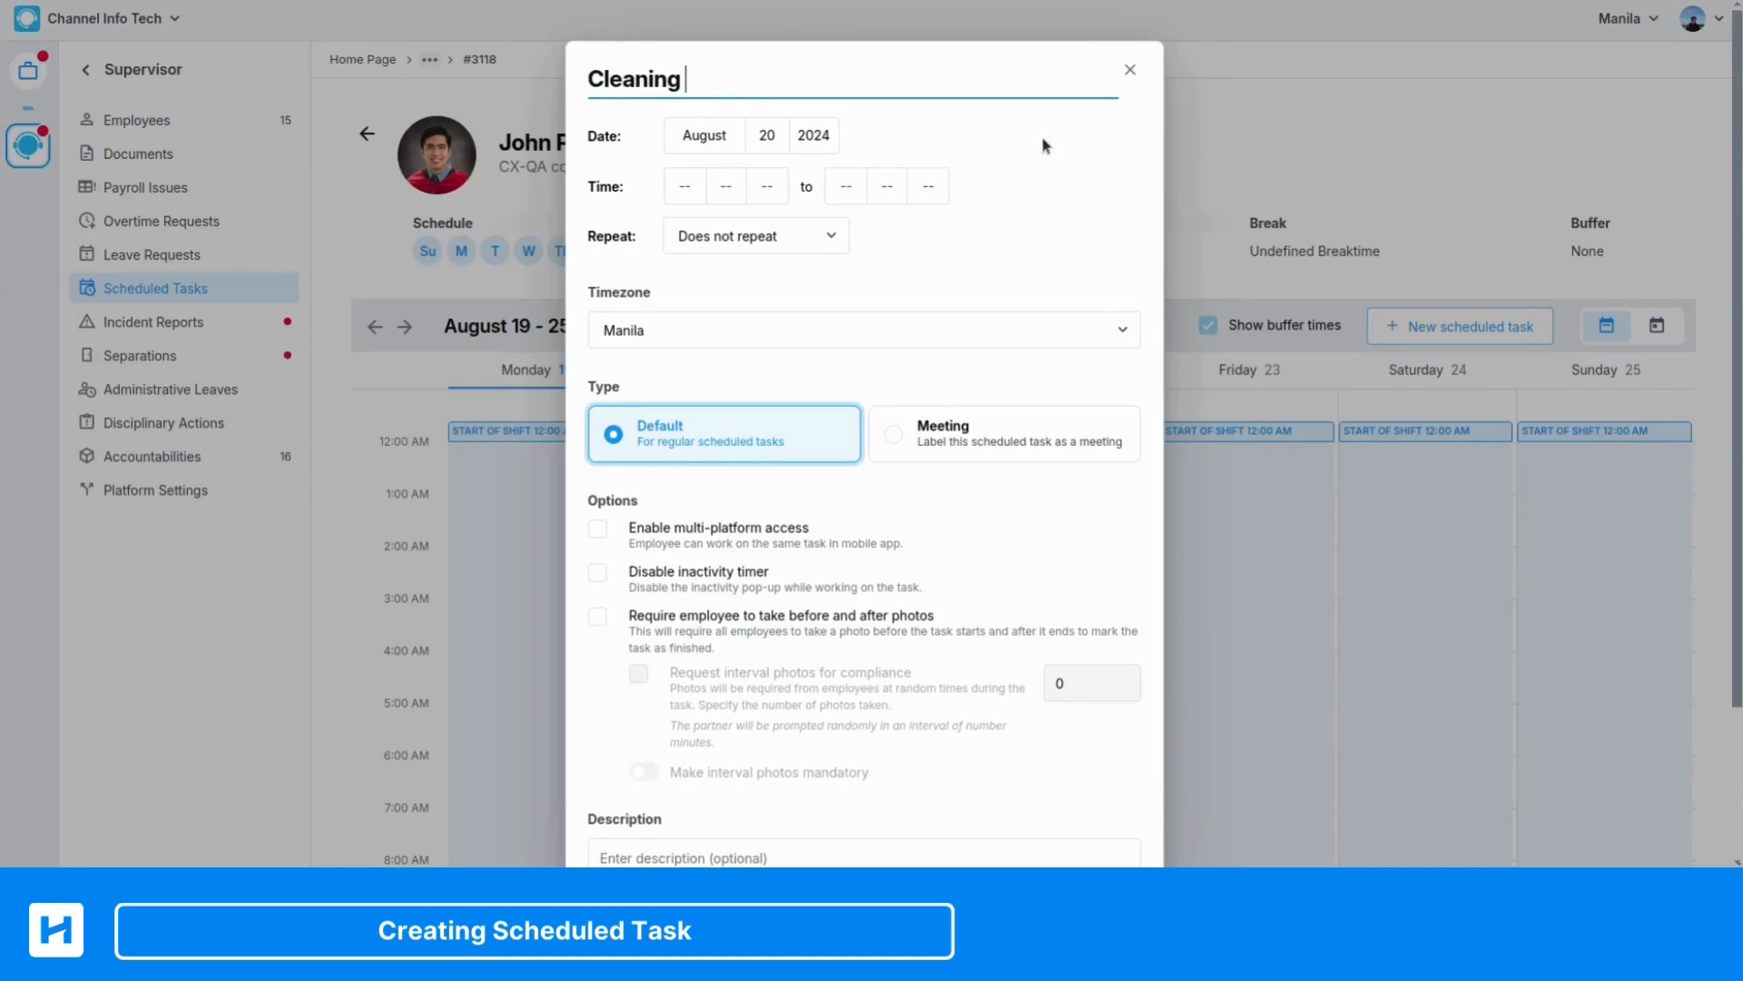
type("up Boards")
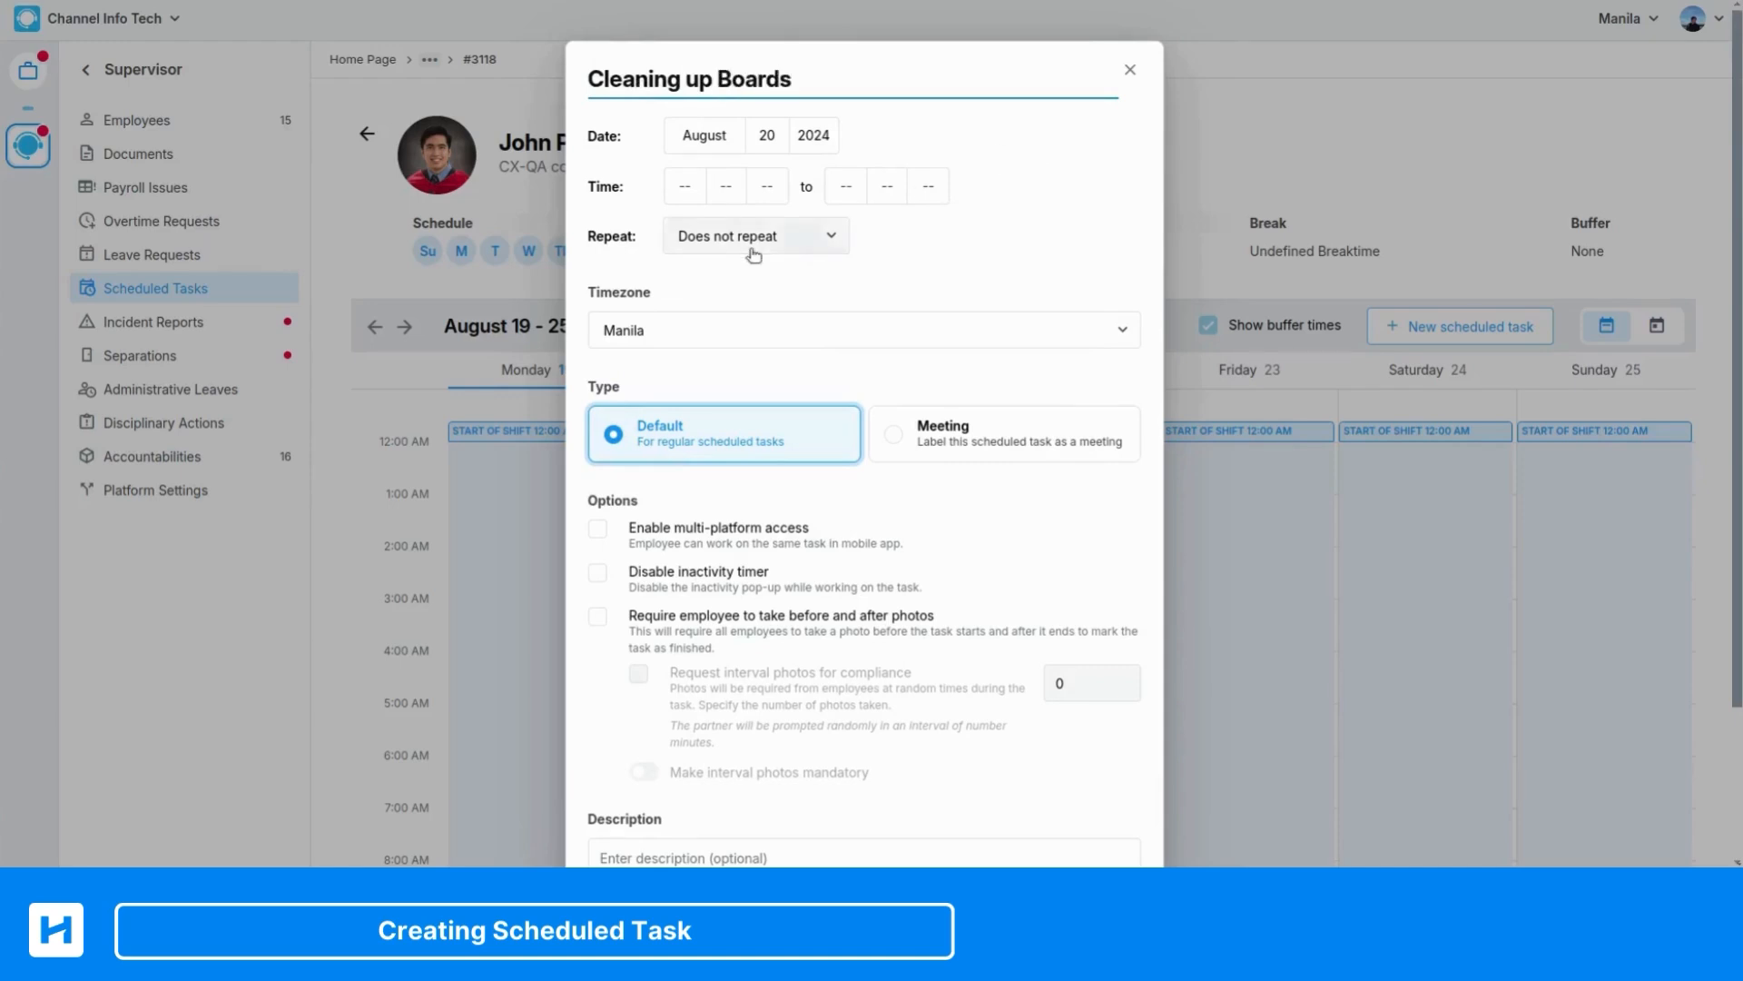
Set the task's time from 1:00 PM to 2:00 PM
left_click(698, 191)
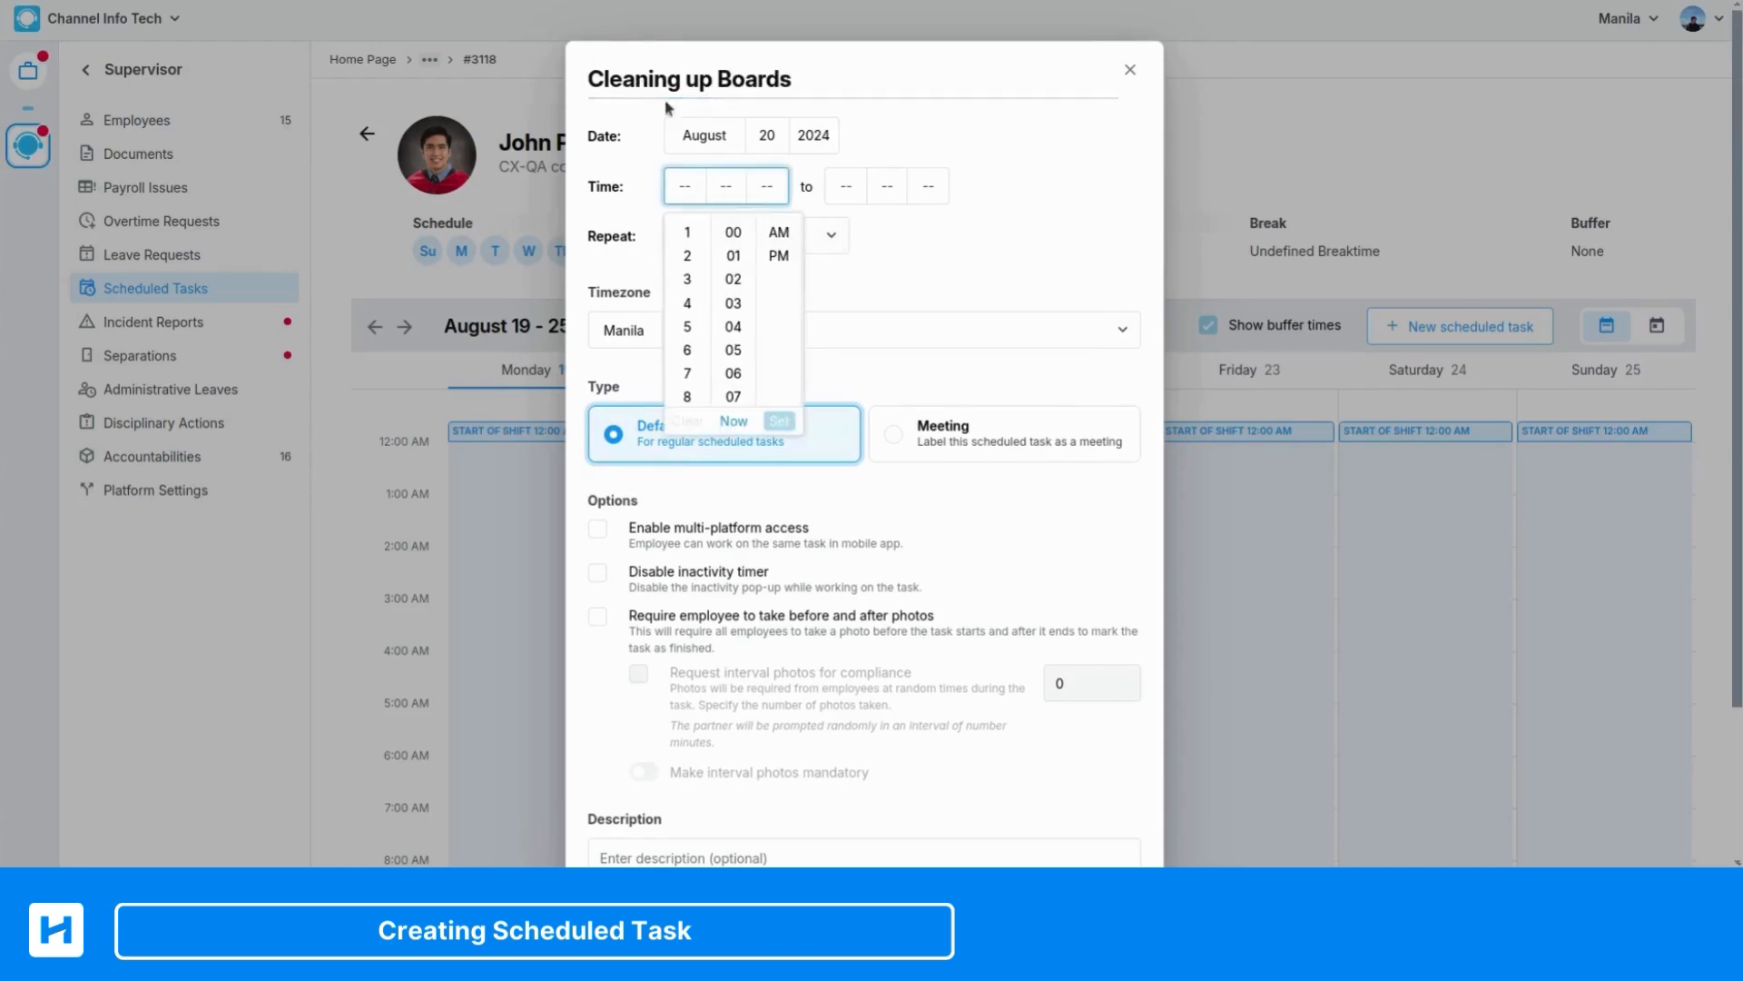
left_click(687, 232)
left_click(733, 233)
left_click(779, 256)
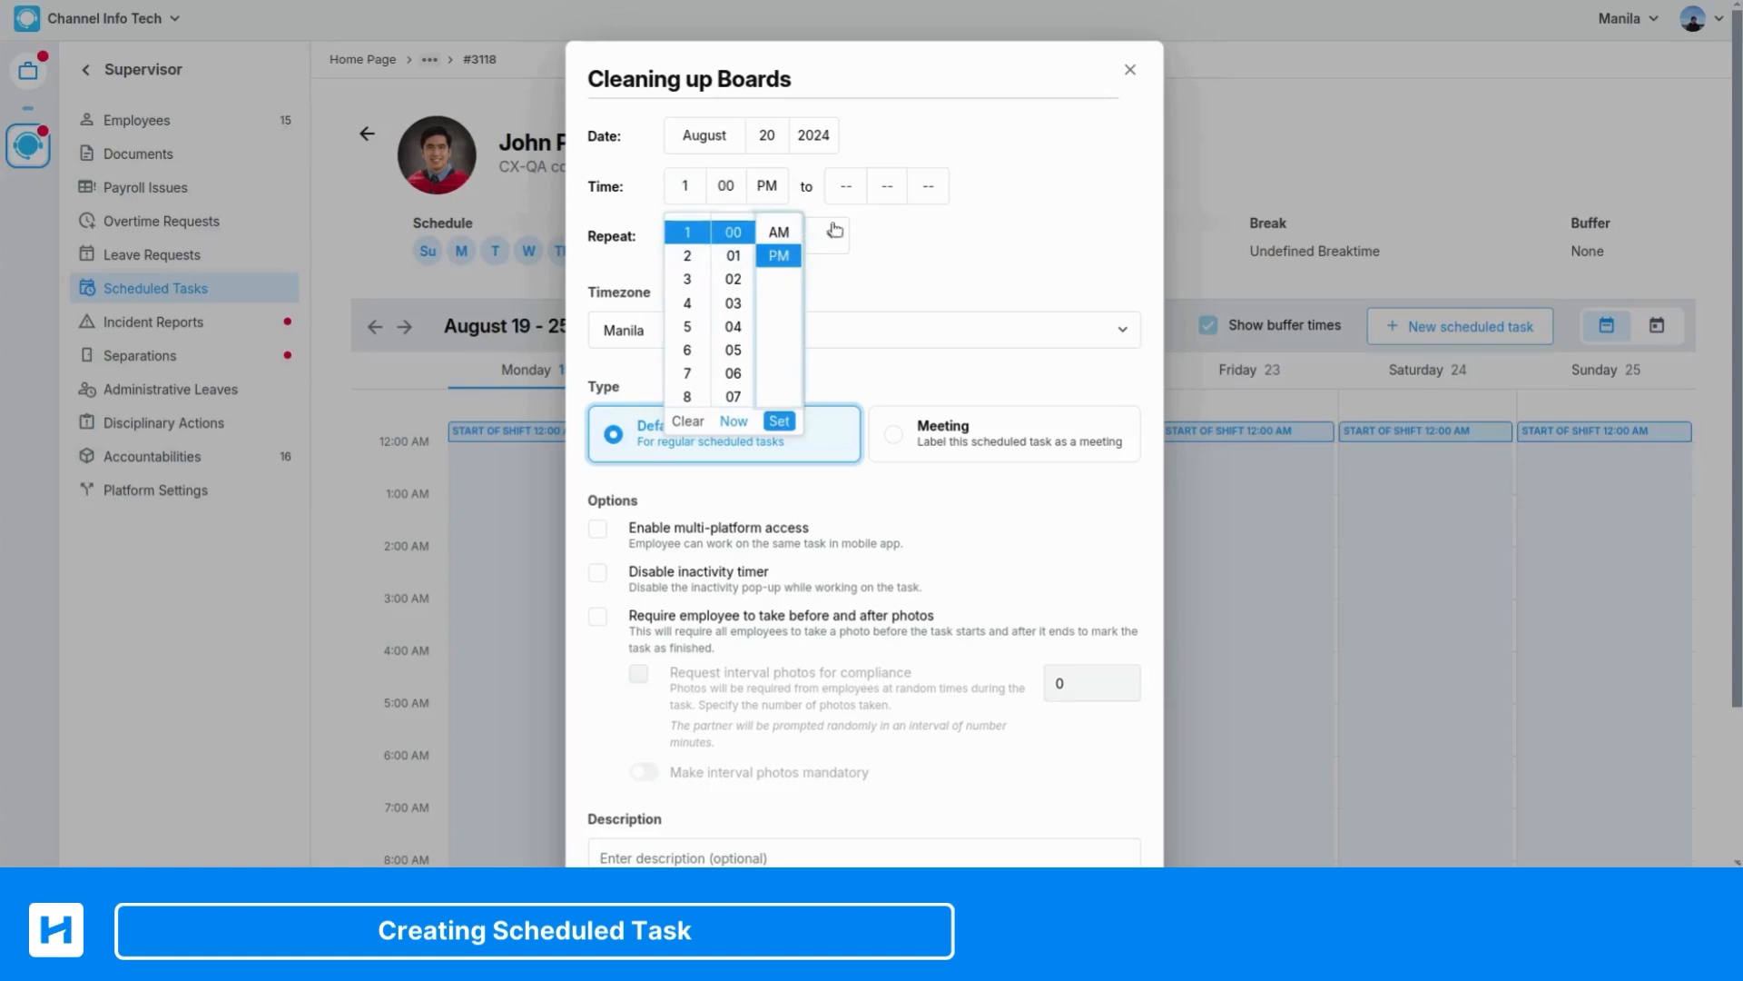
left_click(779, 420)
left_click(840, 186)
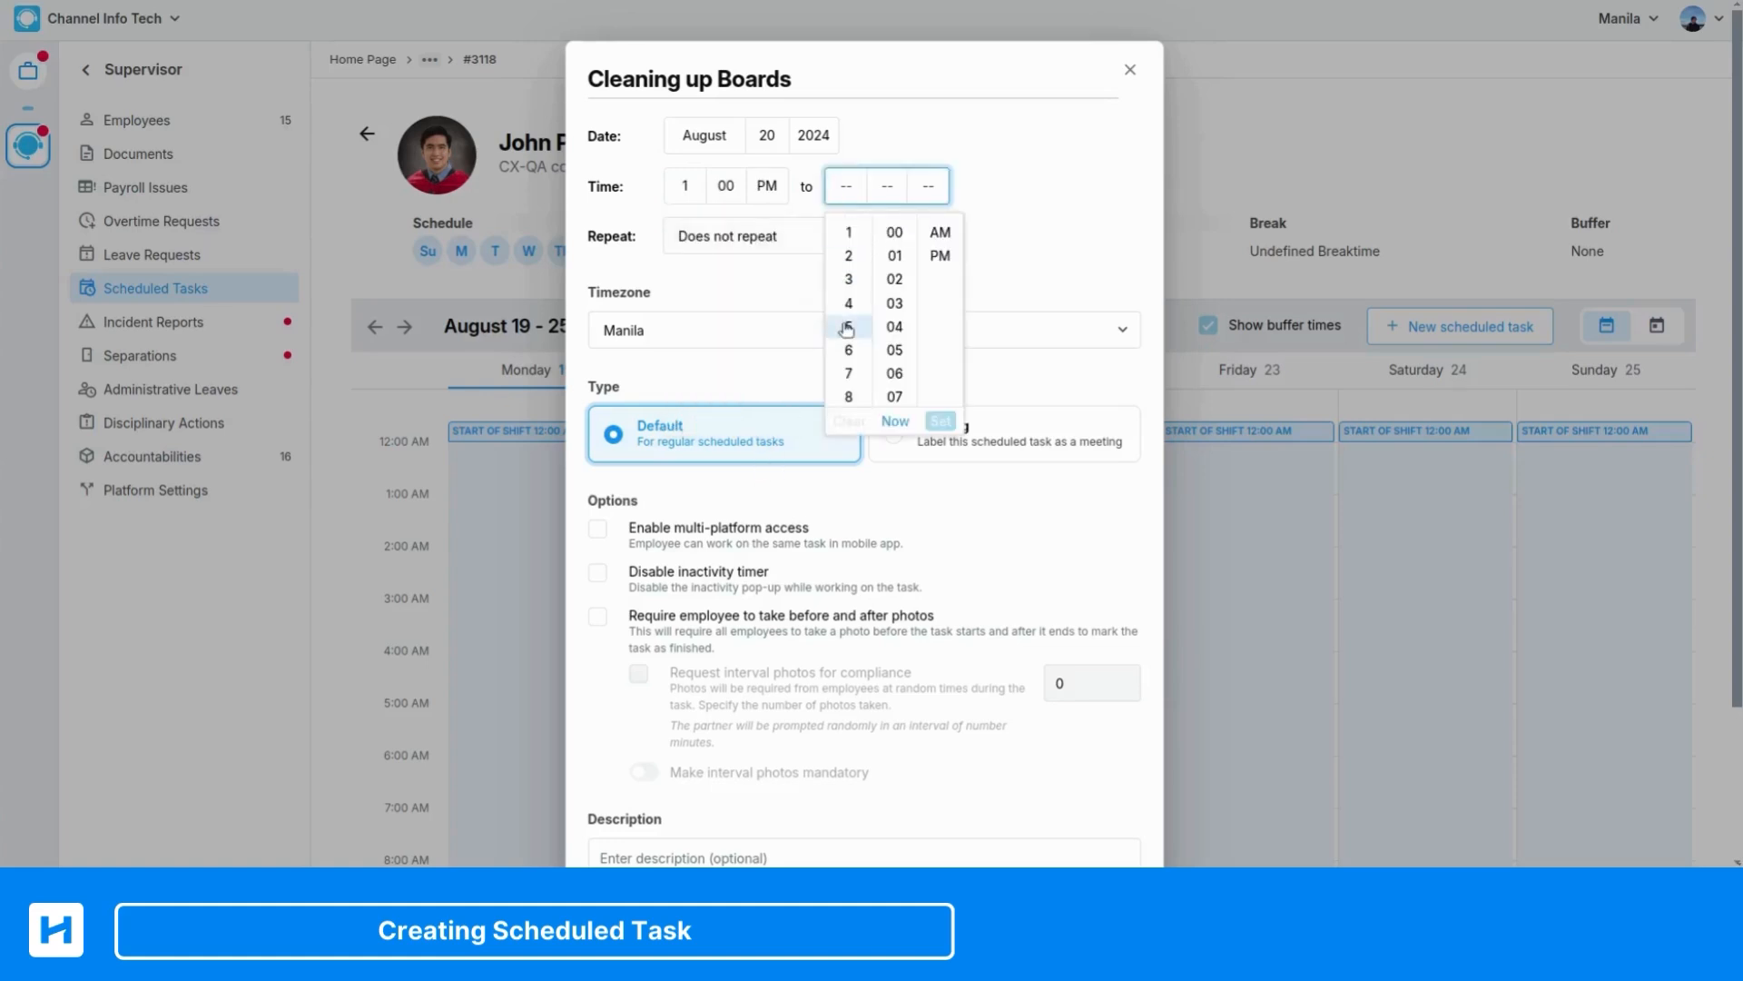
left_click(849, 255)
left_click(895, 232)
left_click(940, 255)
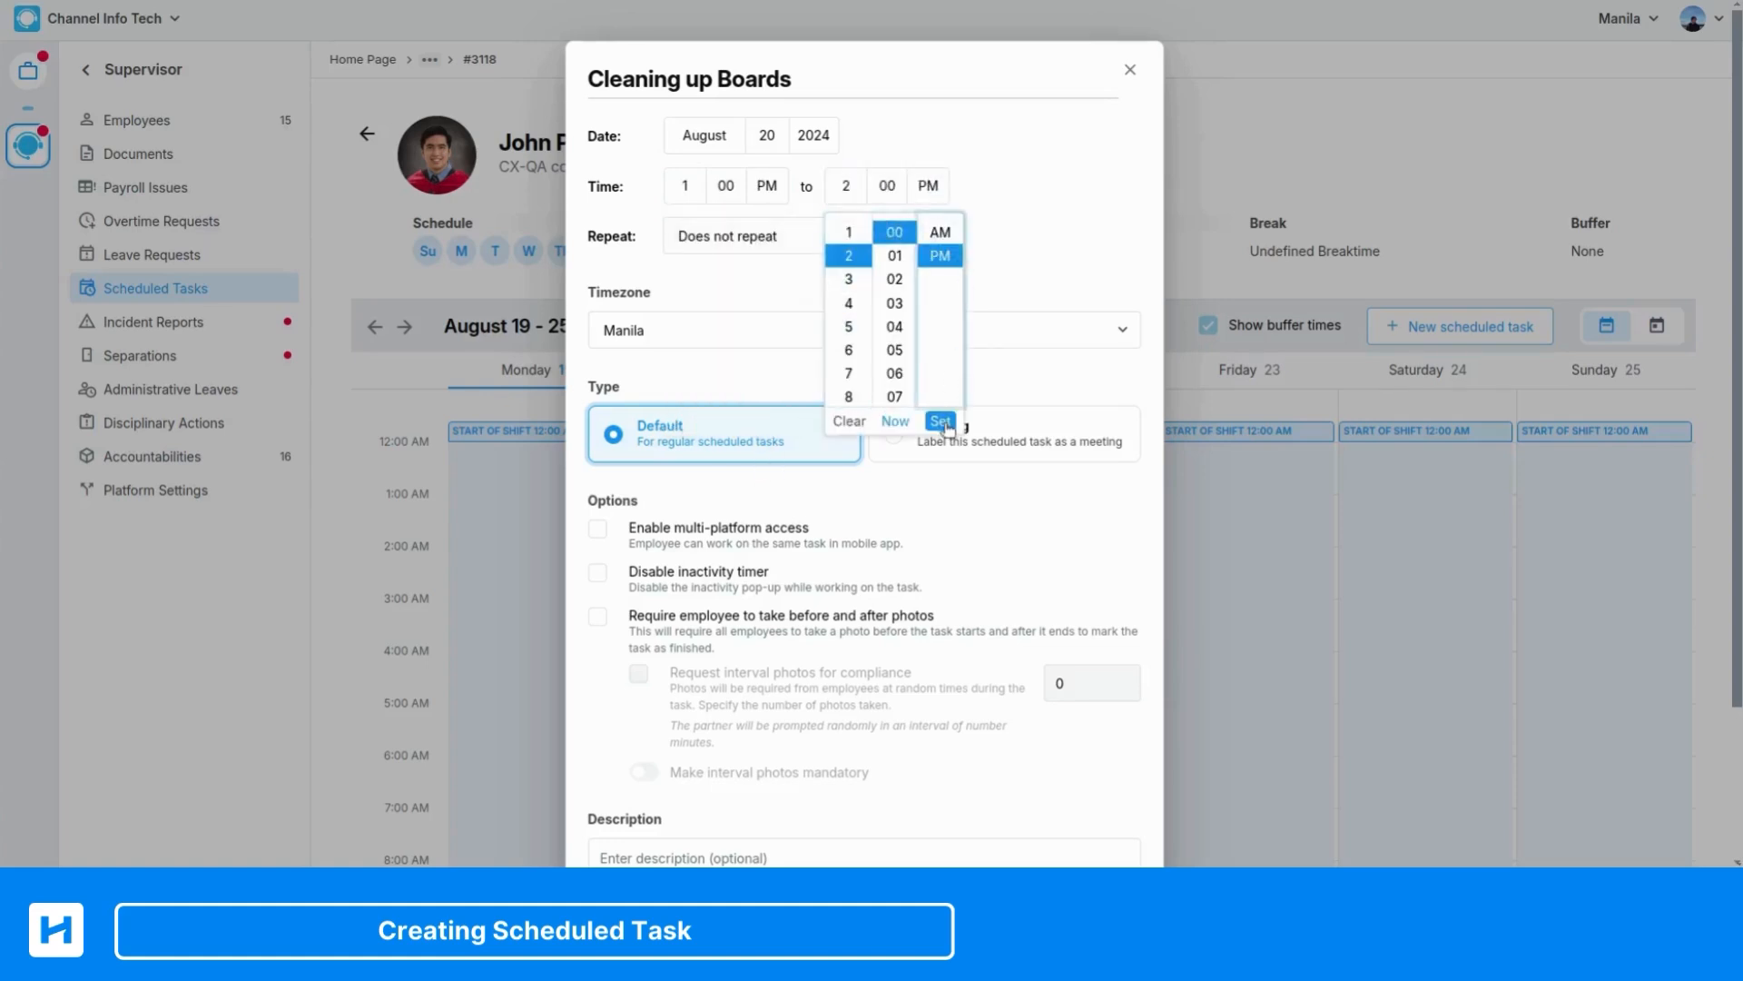
left_click(940, 420)
Choose Does not repeat for the task and check the available timezones, leaving Manila selected
left_click(790, 235)
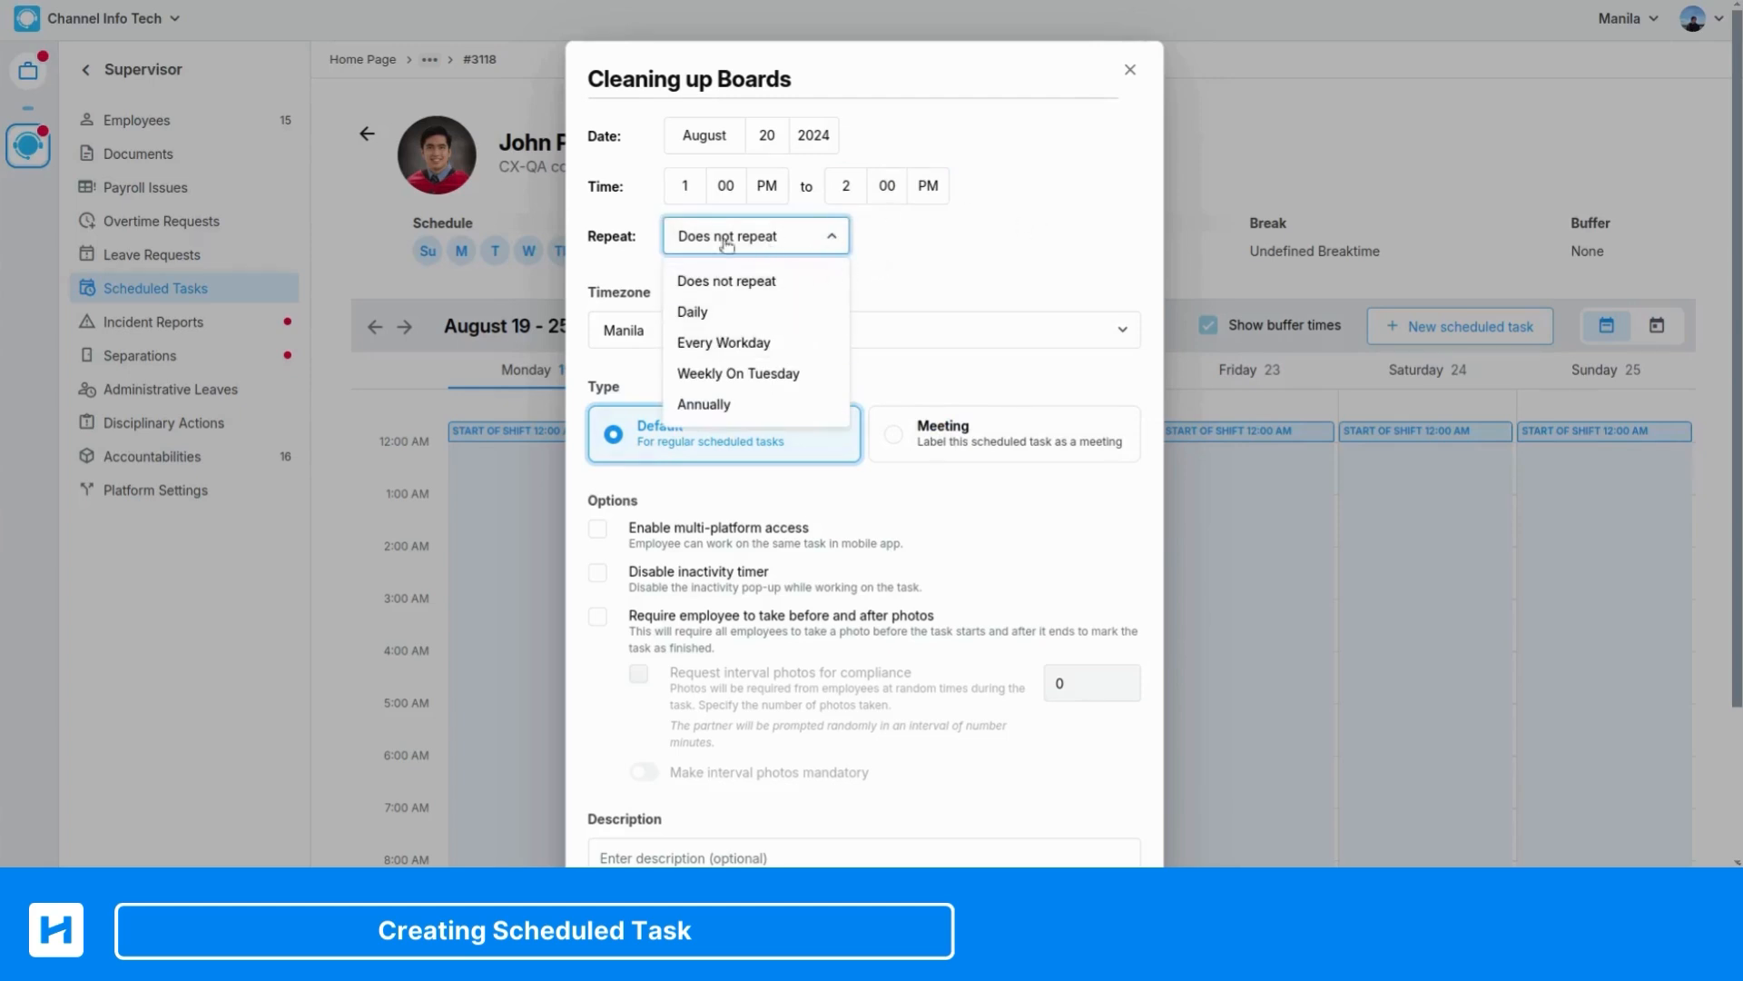
left_click(777, 287)
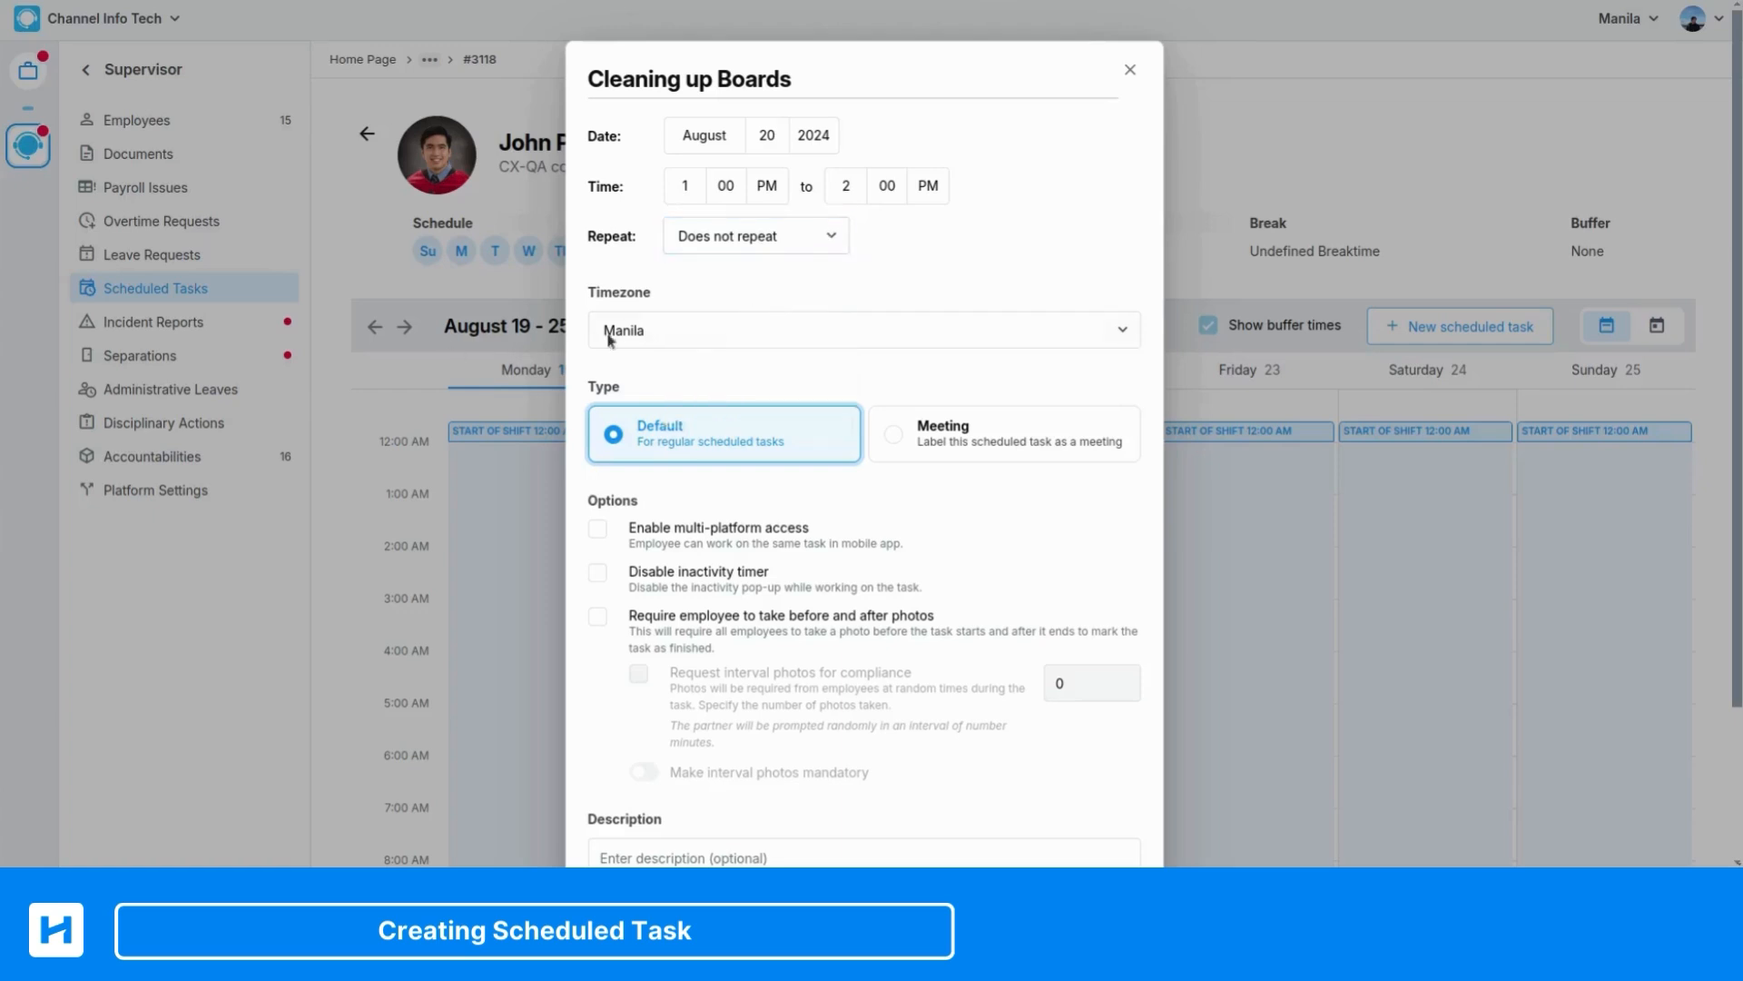
left_click(893, 339)
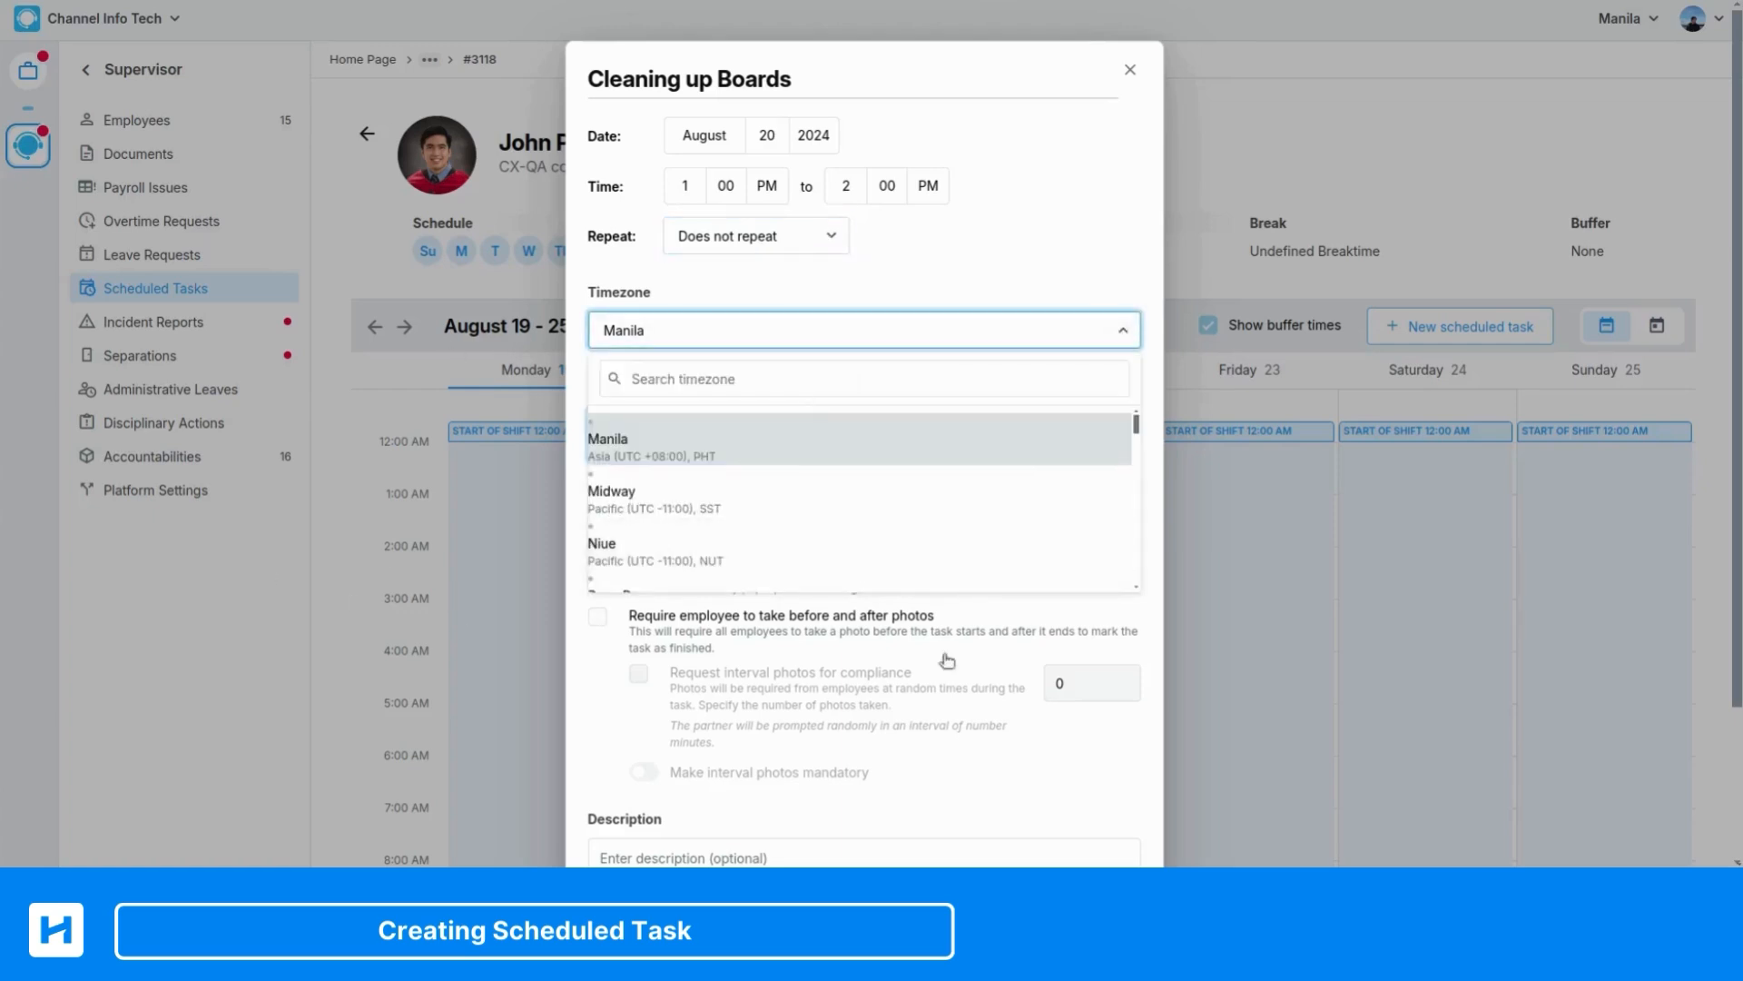
left_click(850, 283)
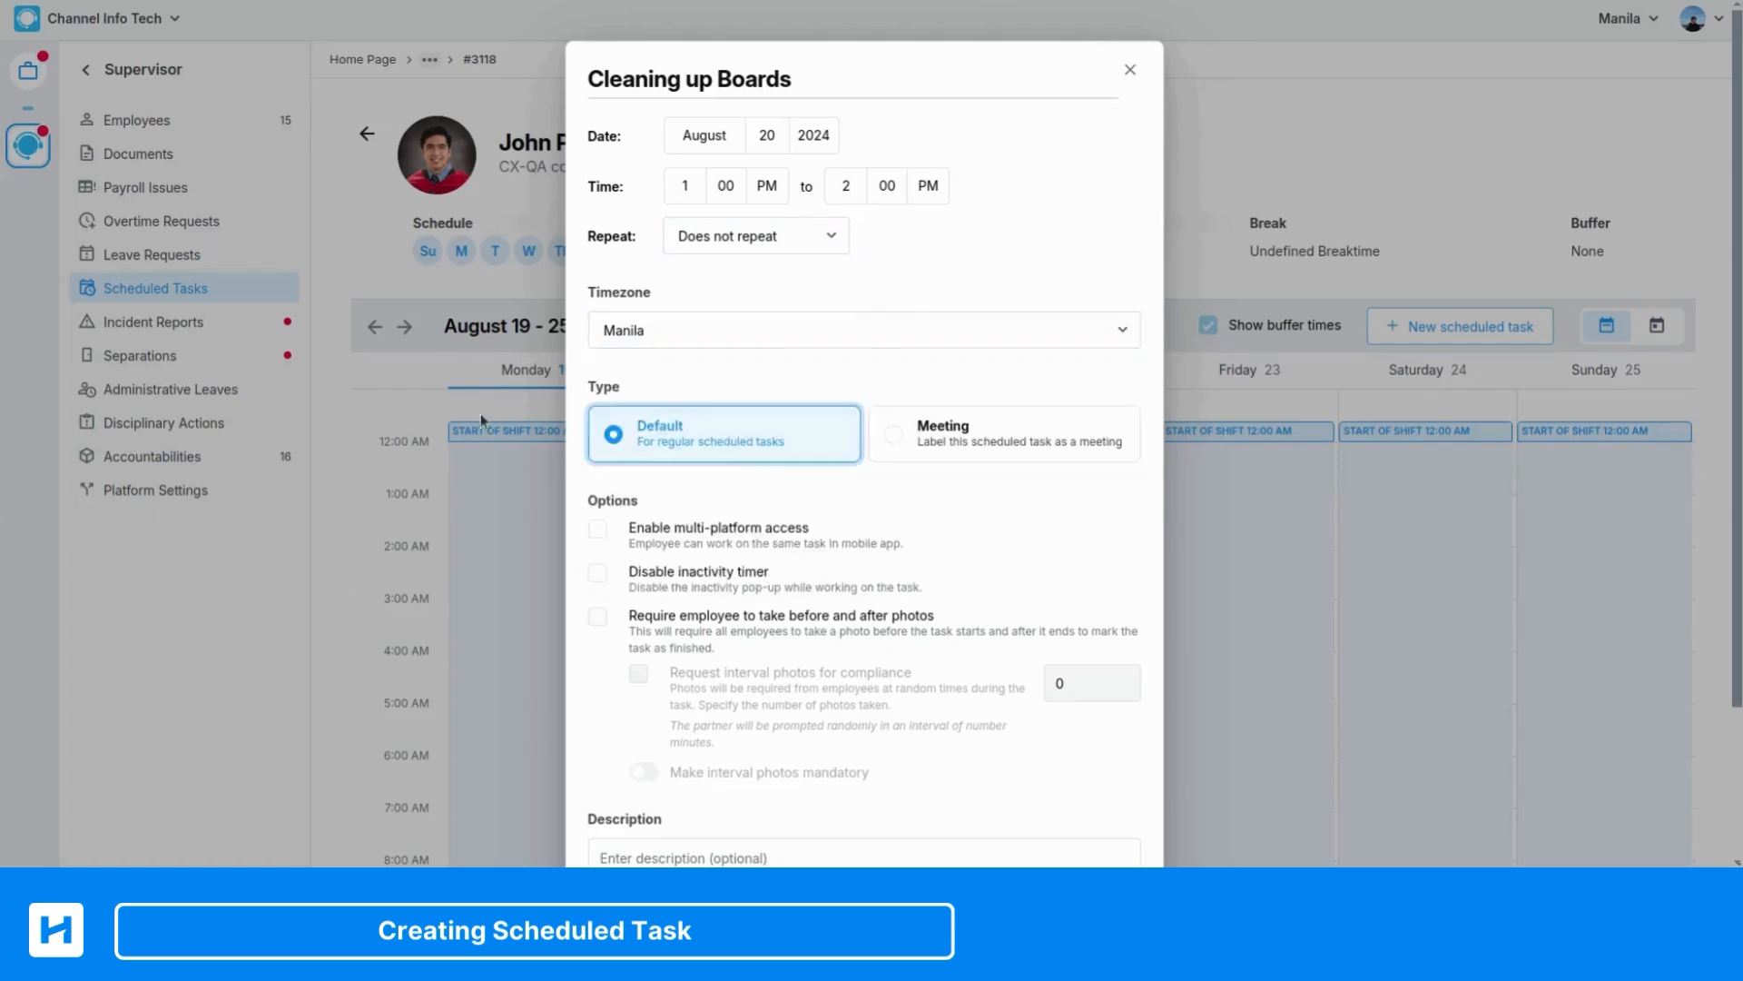
left_click(918, 329)
left_click(1004, 247)
Switch the task type to Meeting and then back to Default
scroll(723, 482, "down", 3)
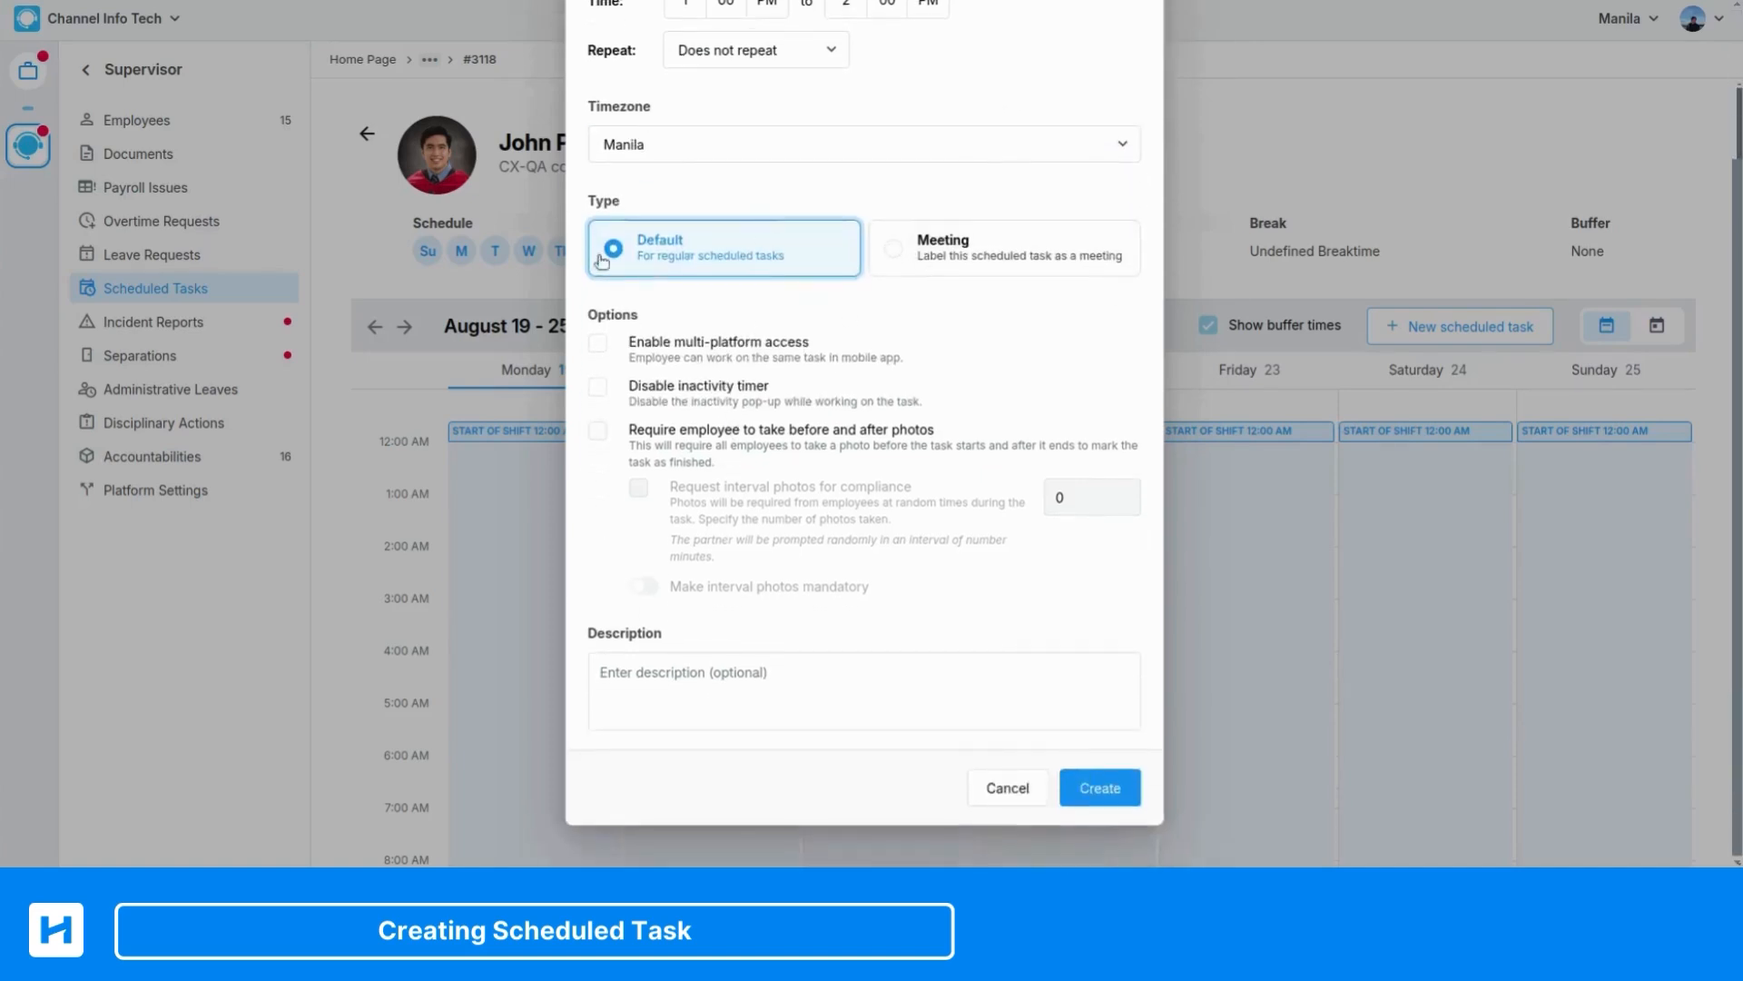
left_click(1013, 257)
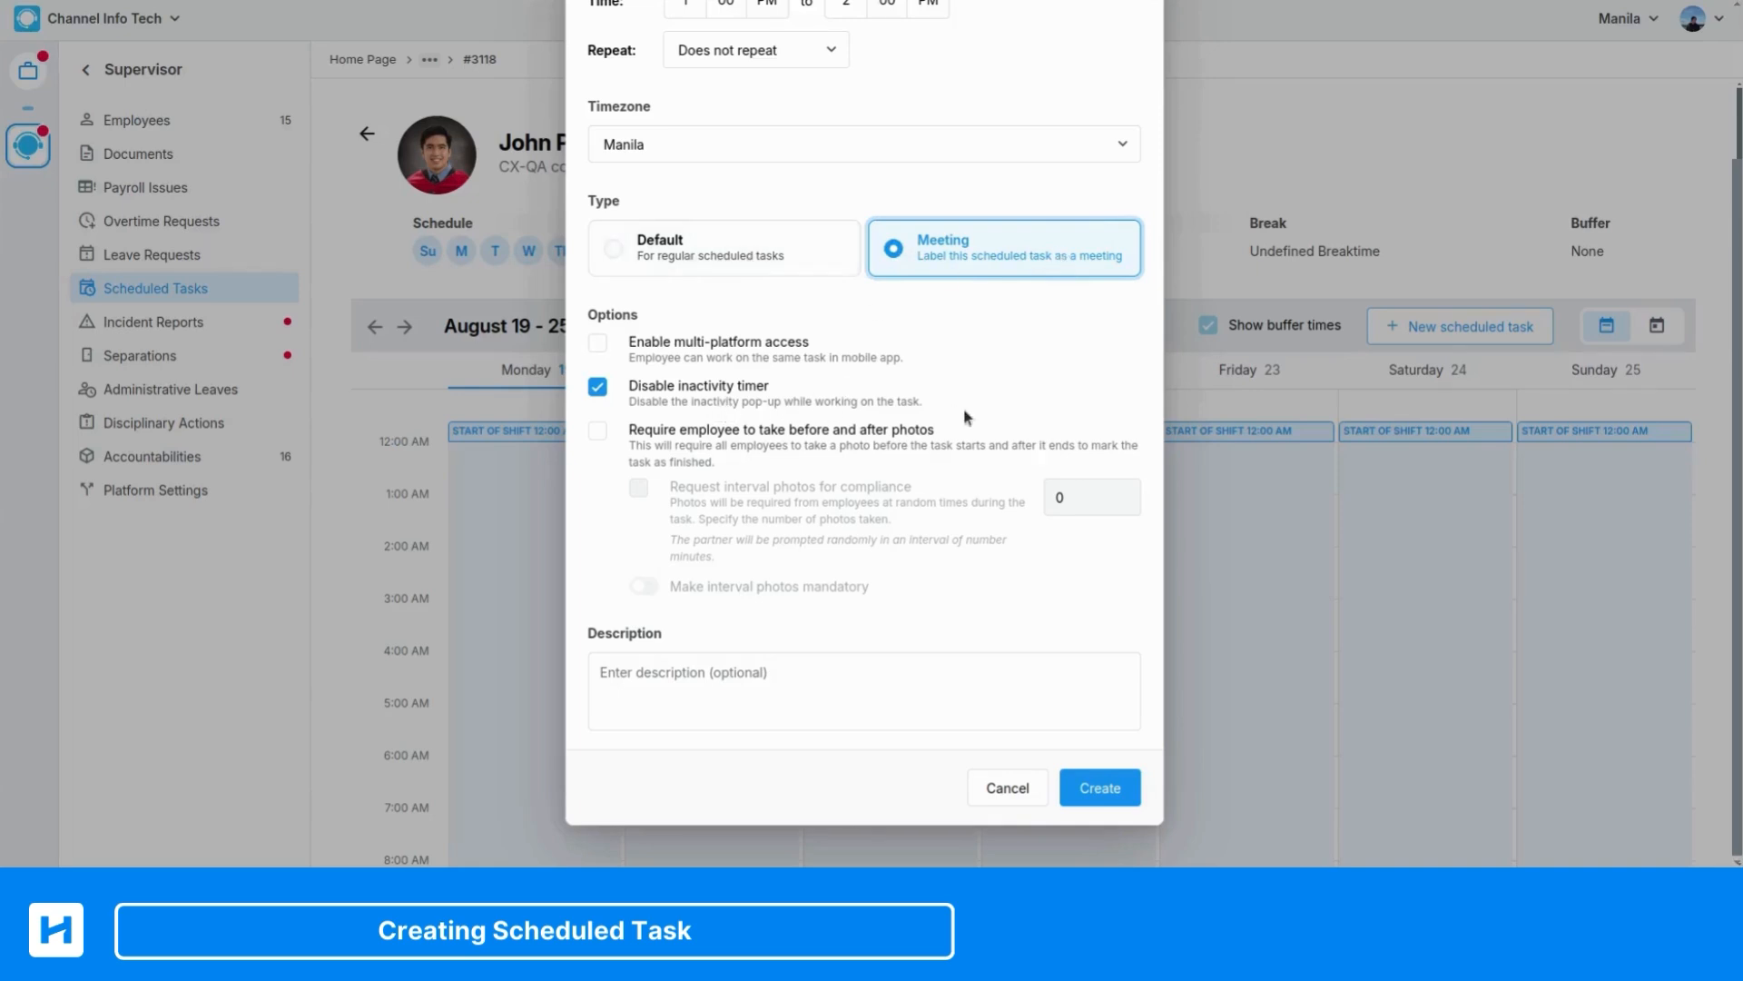
left_click(728, 263)
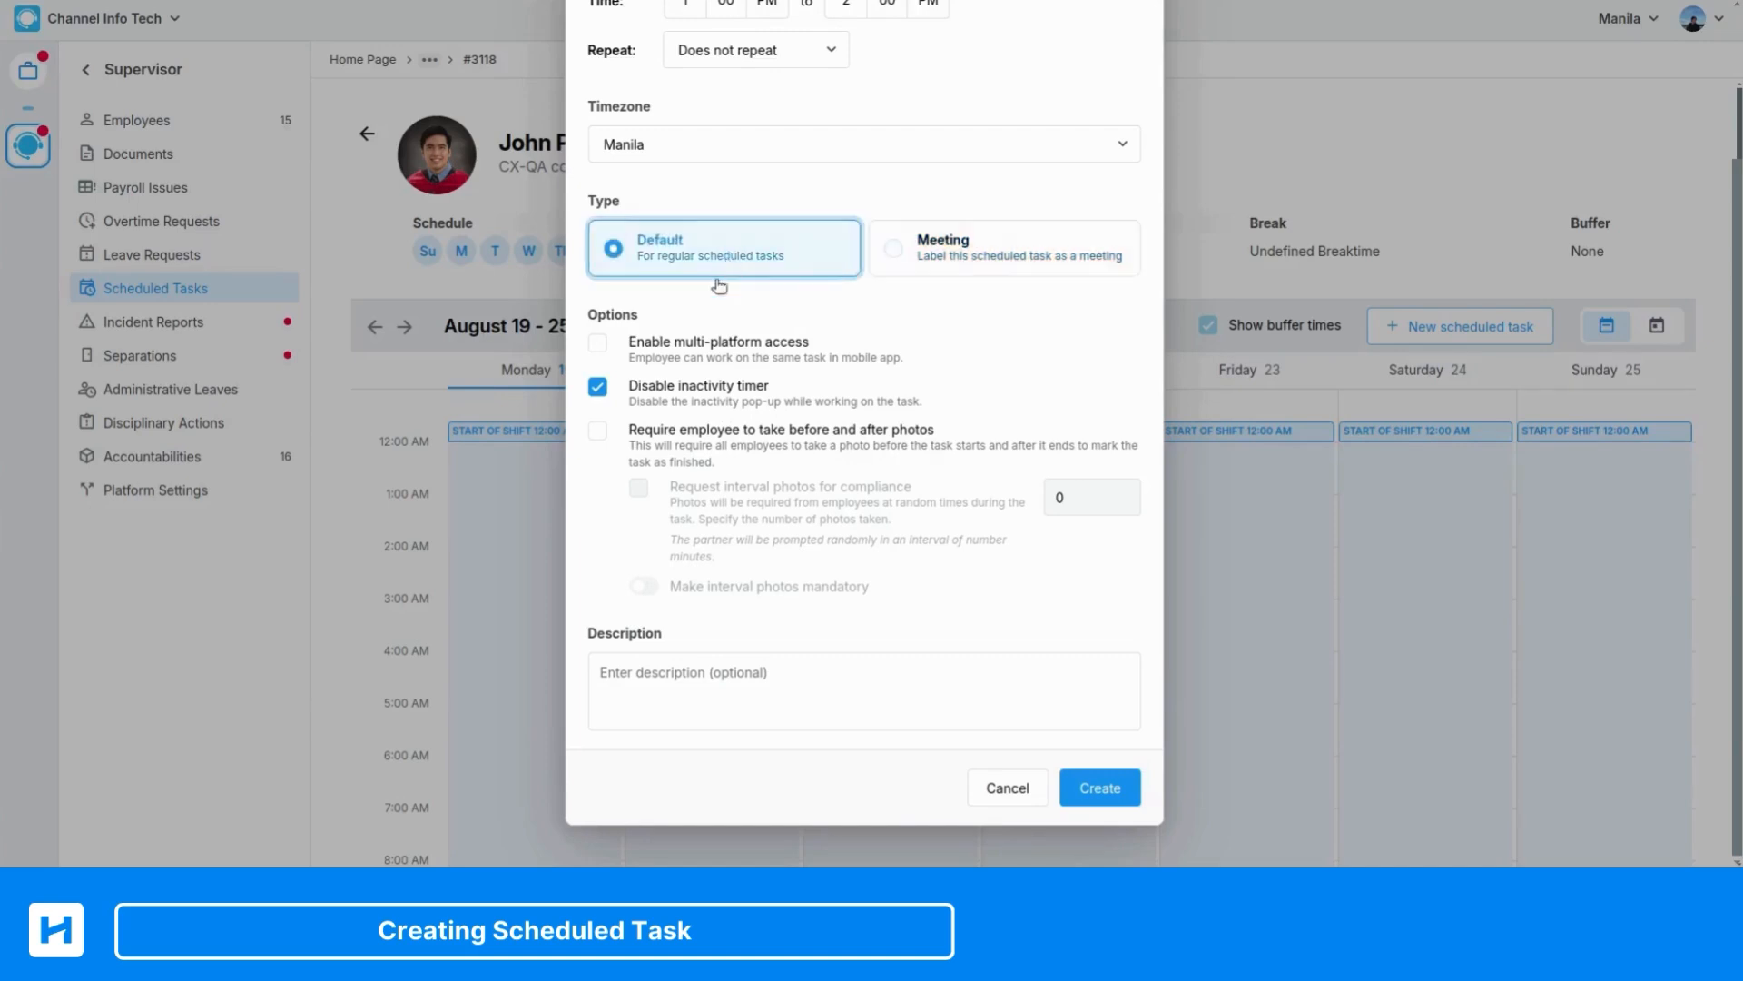
Have Disable inactivity timer, Enable multi-platform access, and Require employee to take before and after photos all enabled for the task
left_click(600, 392)
left_click(600, 392)
left_click(597, 342)
left_click(597, 429)
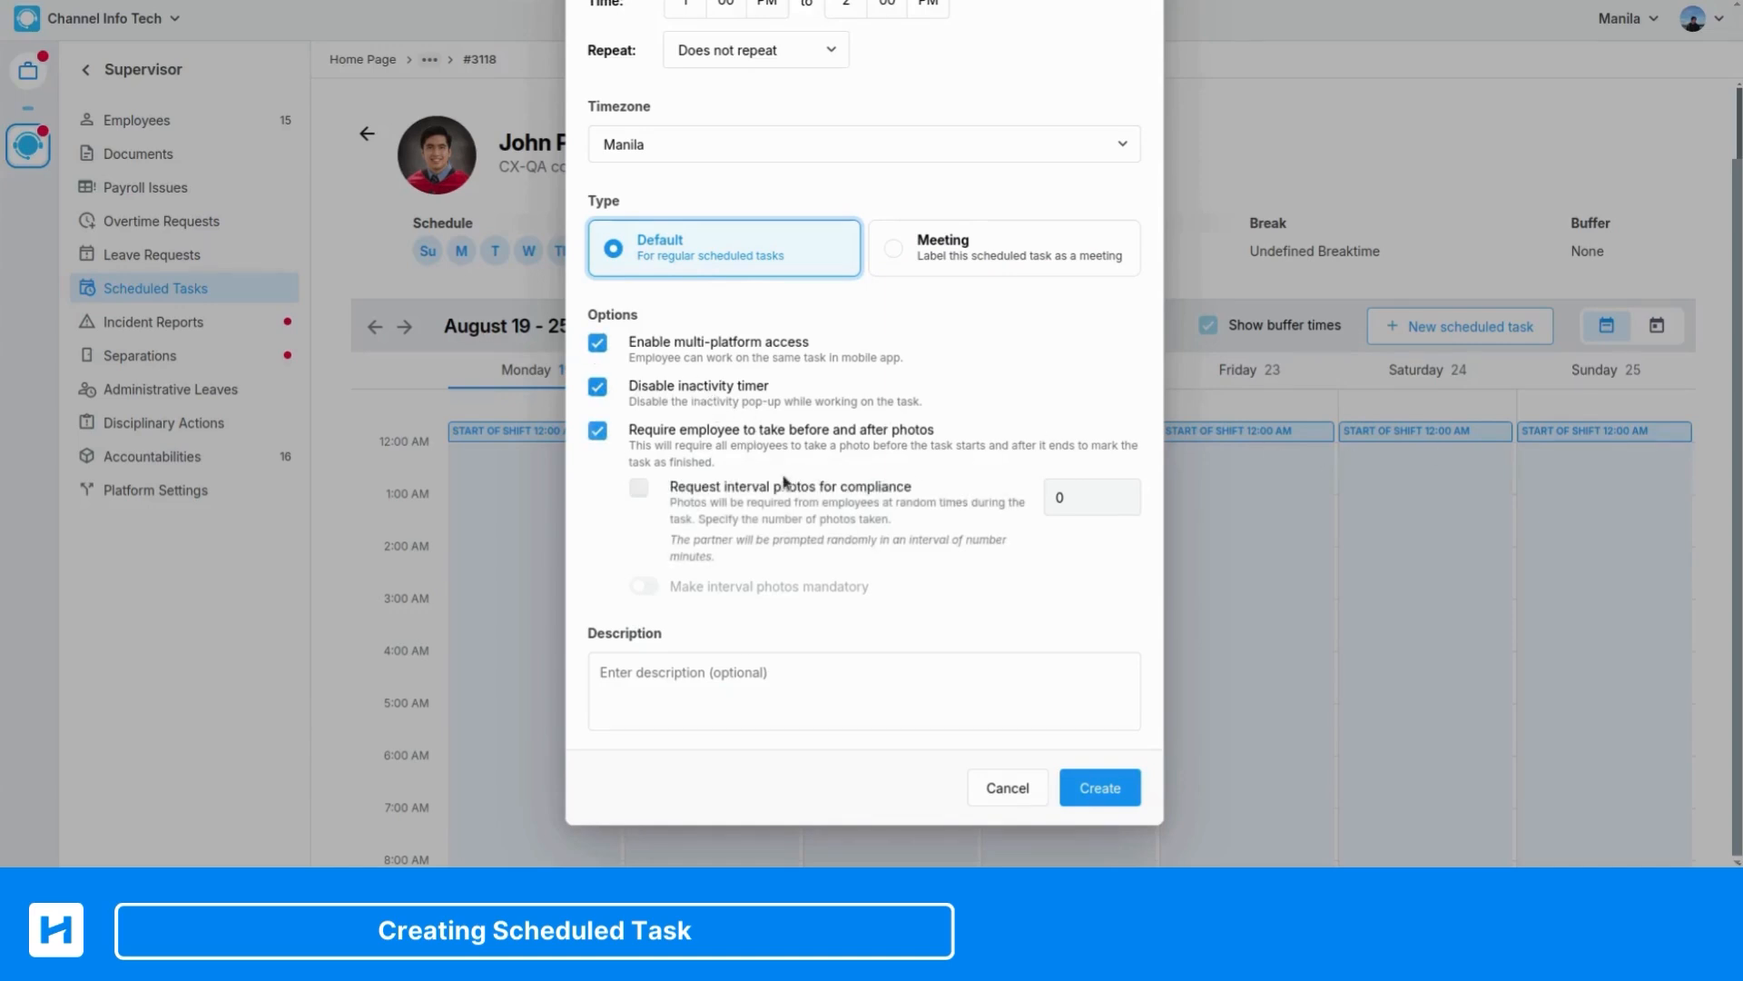
Enter "Cleaning up boards." as the task's description
left_click(691, 656)
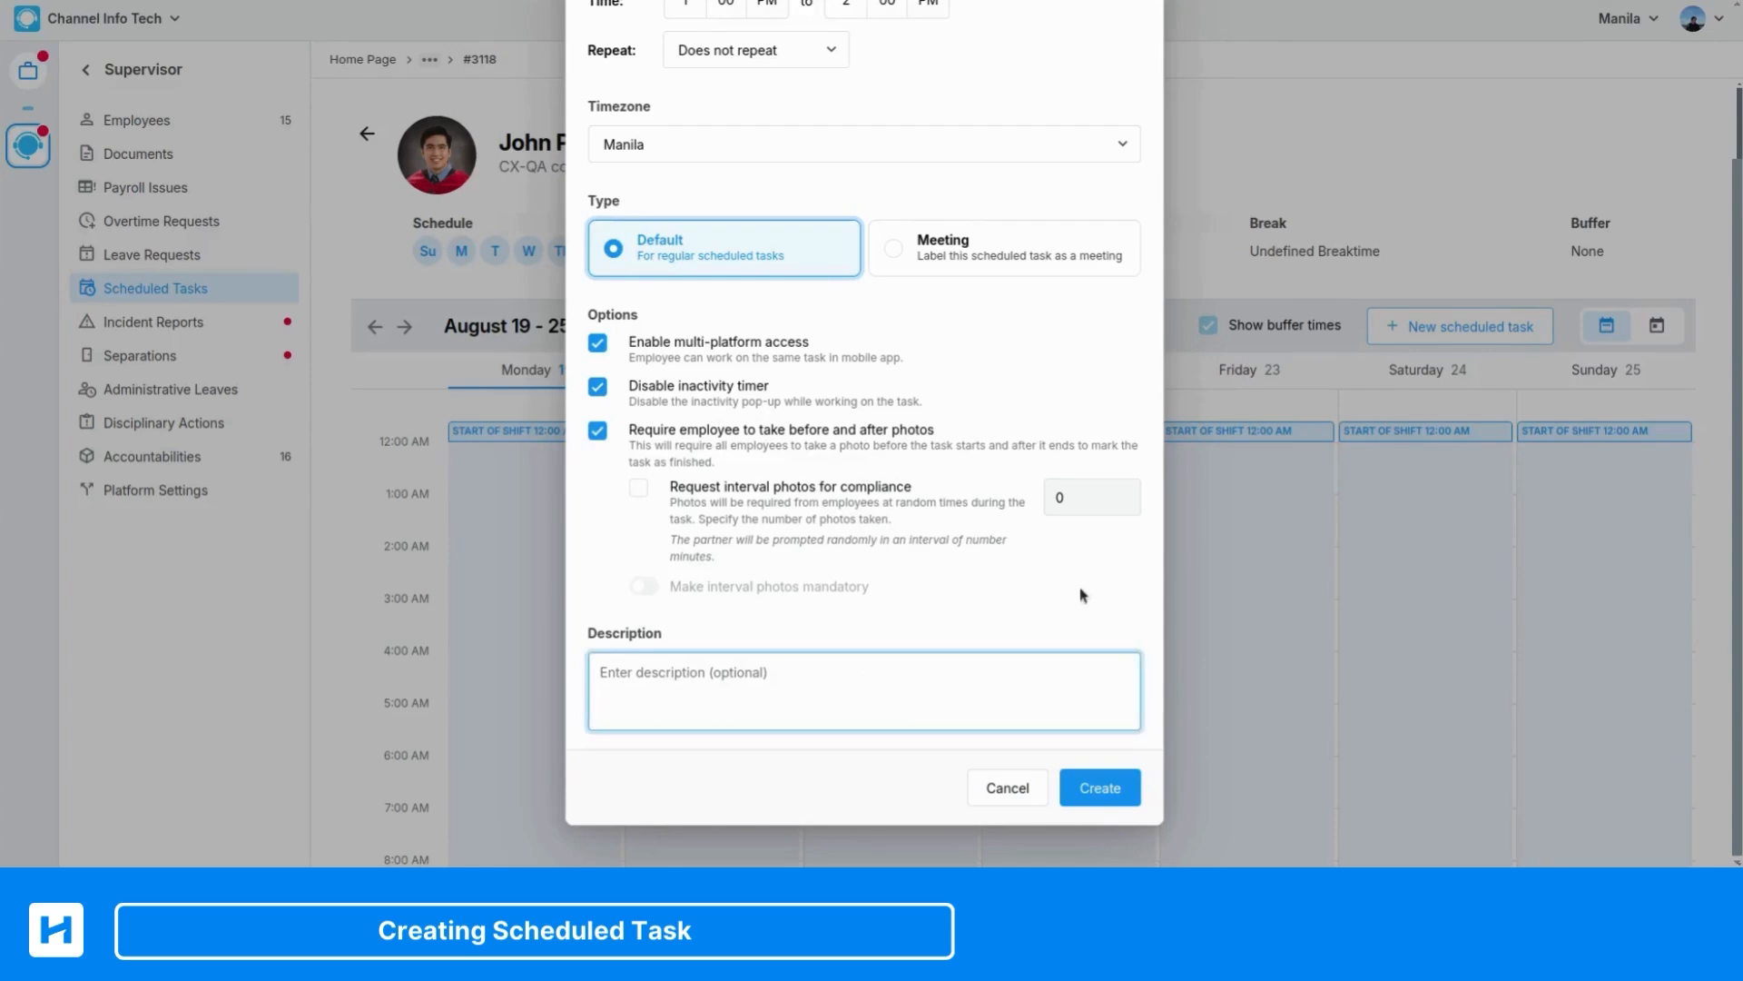
type("Ce")
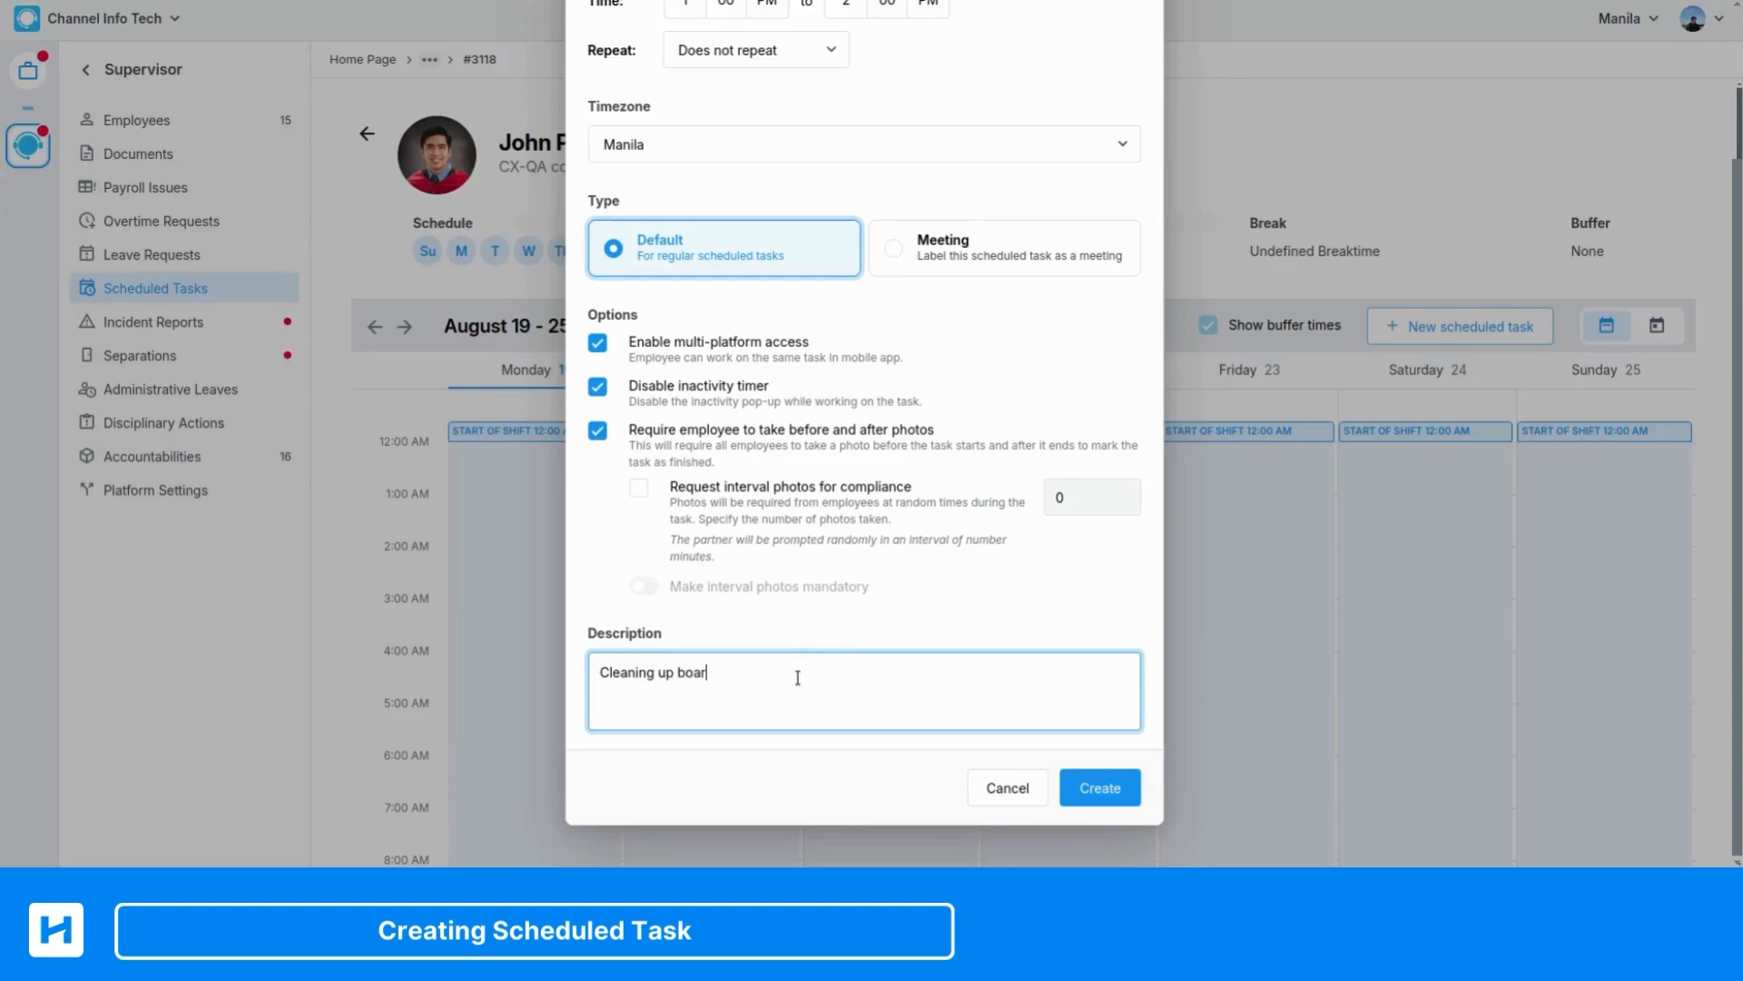
Turn off the before and after photos requirement and create the scheduled task
scroll(926, 548, "up", 2)
scroll(929, 549, "down", 1)
scroll(929, 549, "down", 1)
left_click(597, 429)
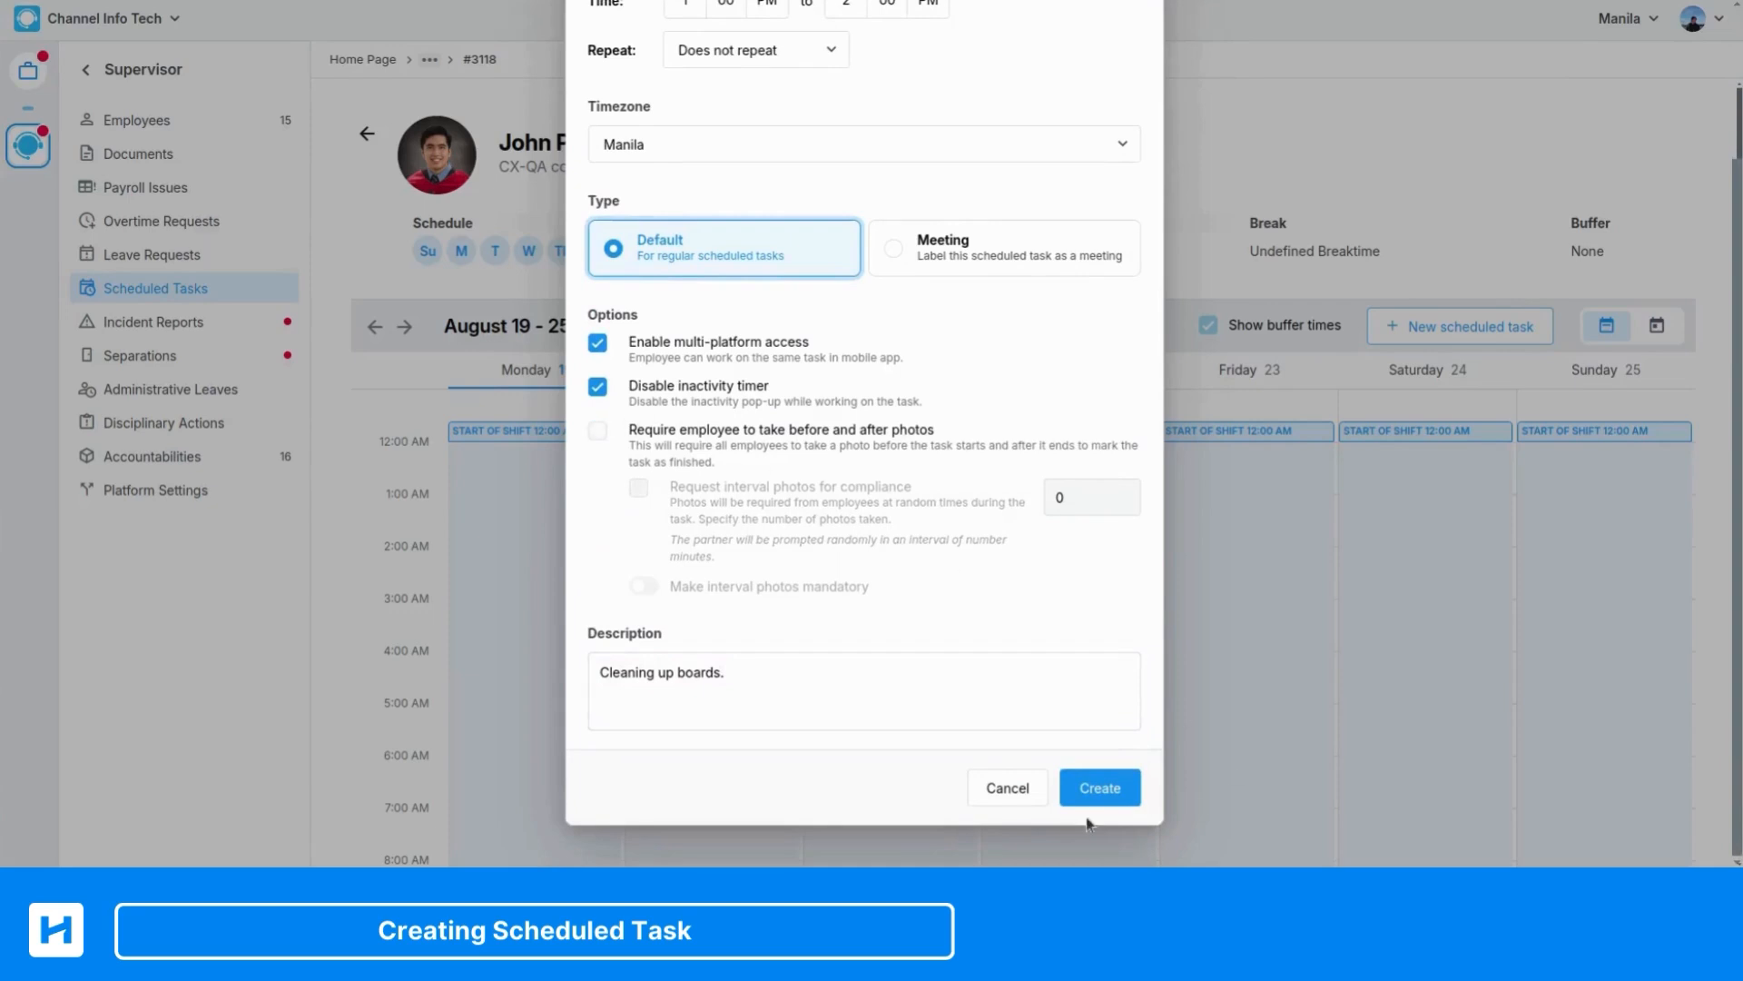
left_click(1100, 788)
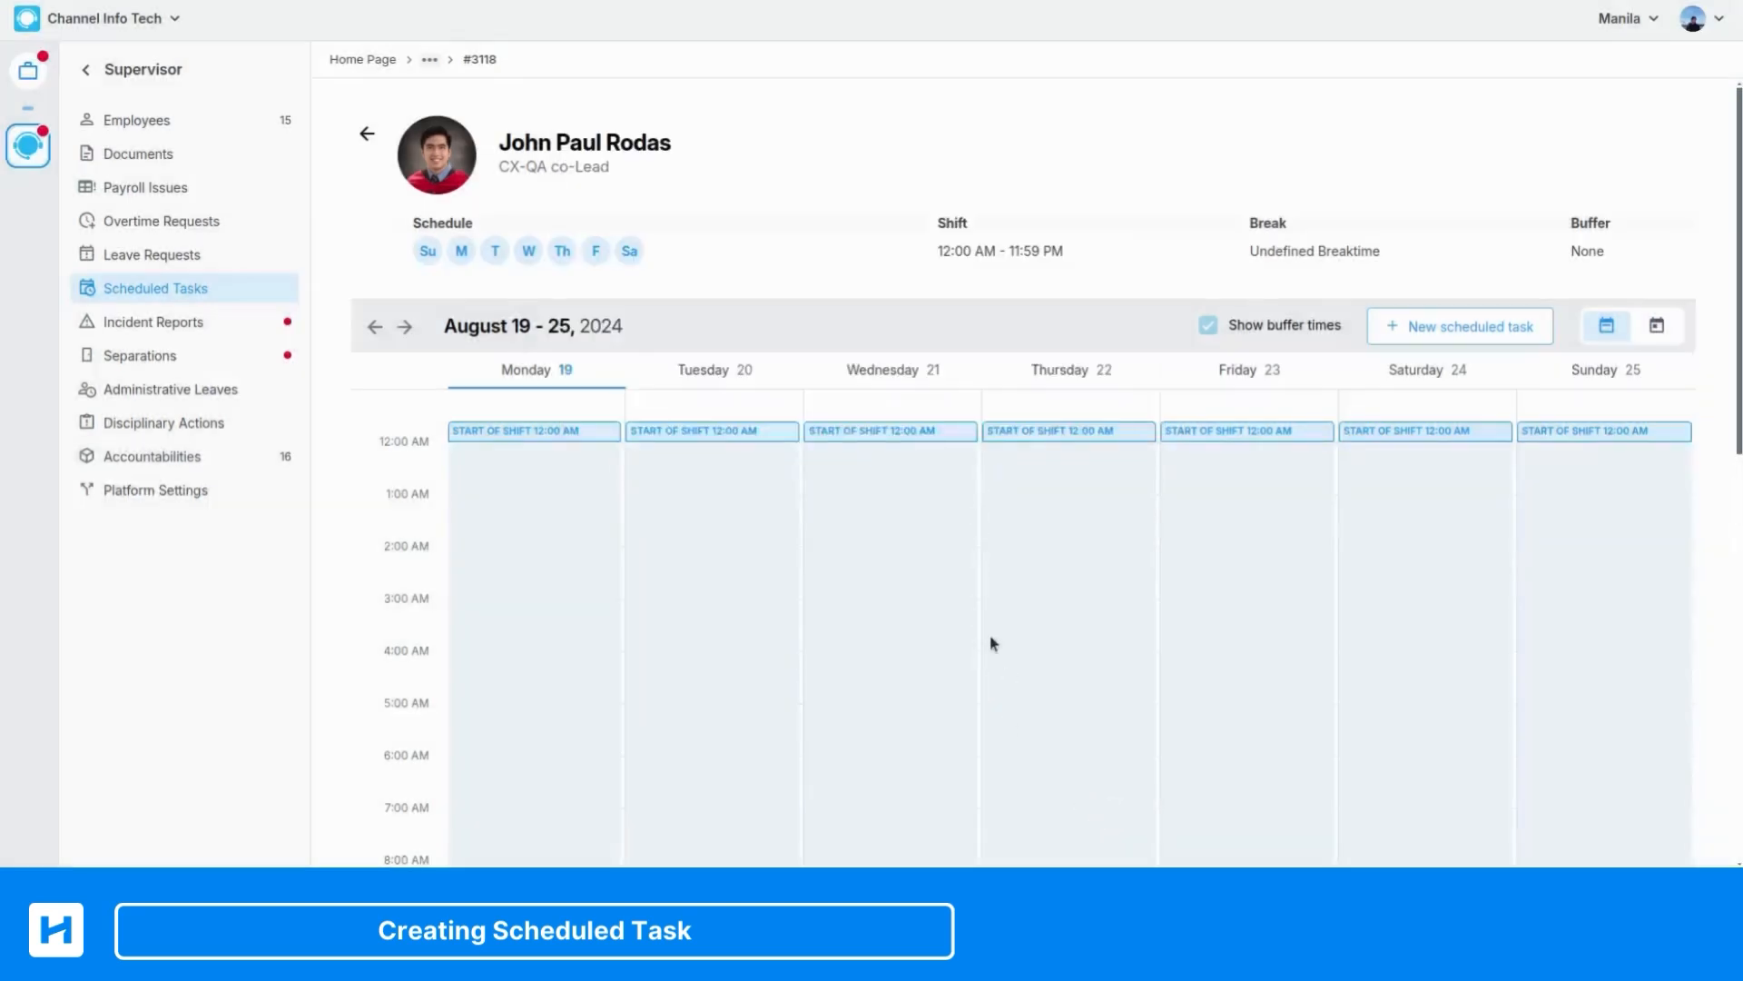
Find the Cleaning up Boards task on Tuesday, August 20 in the calendar, review its details and close them
scroll(1002, 588, "down", 6)
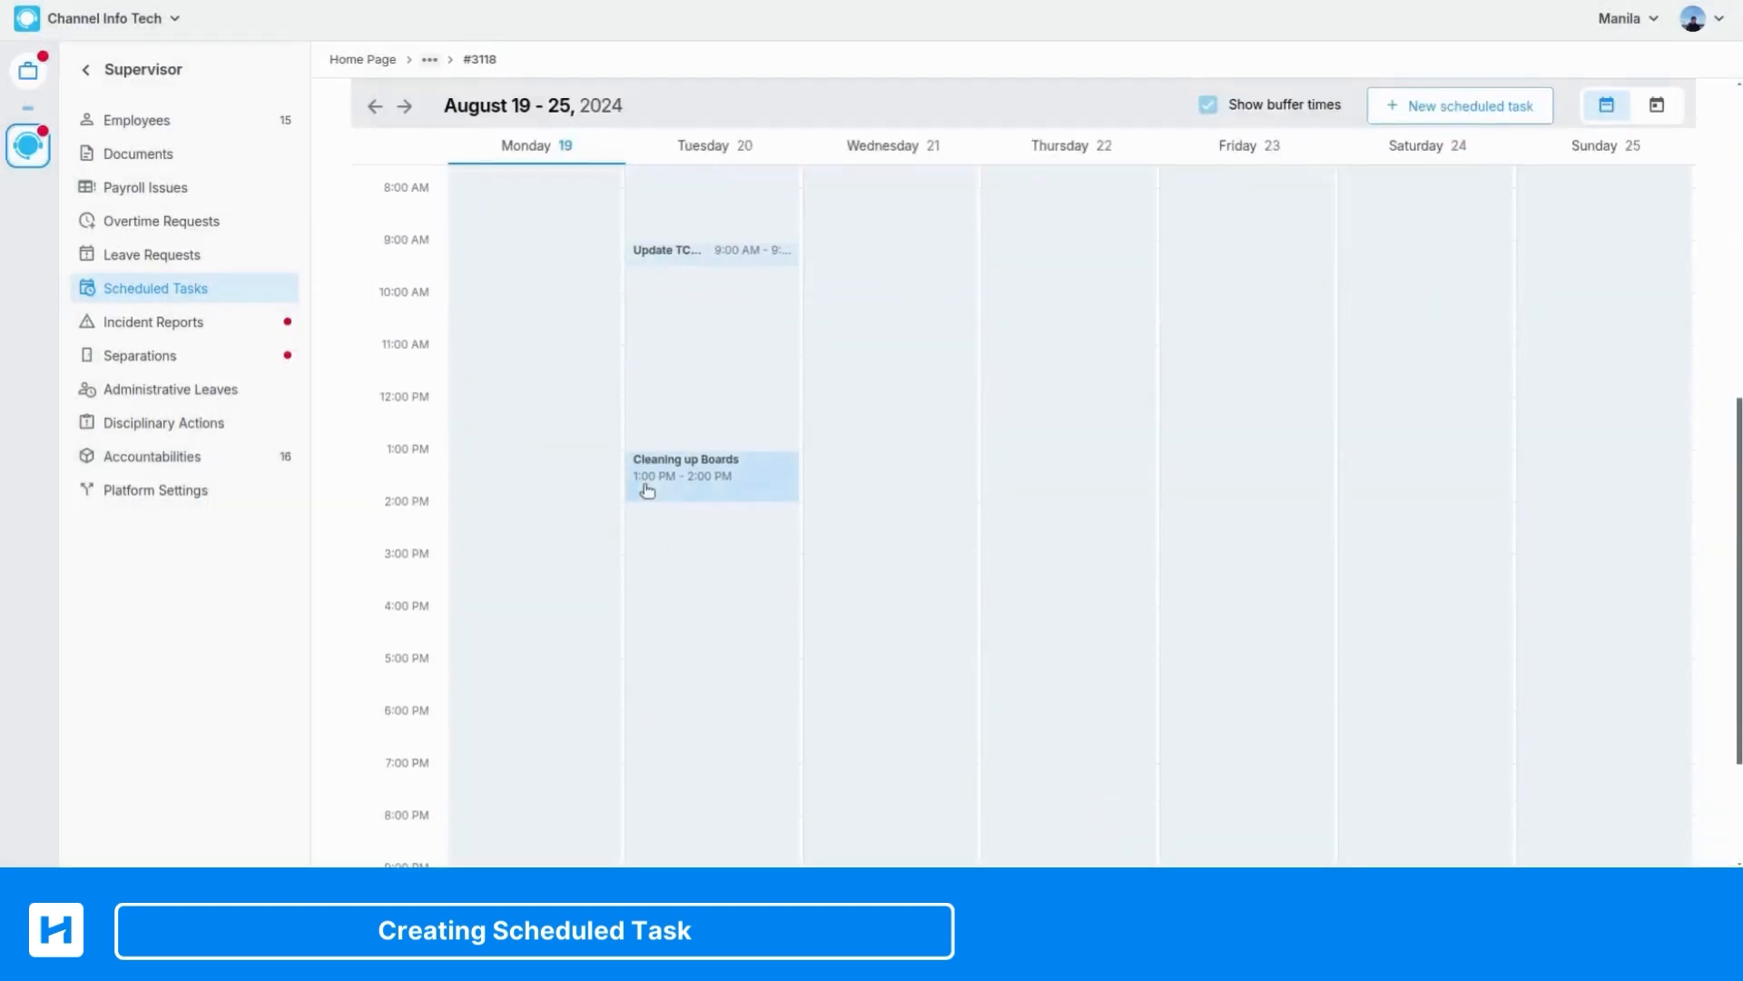
scroll(572, 467, "up", 7)
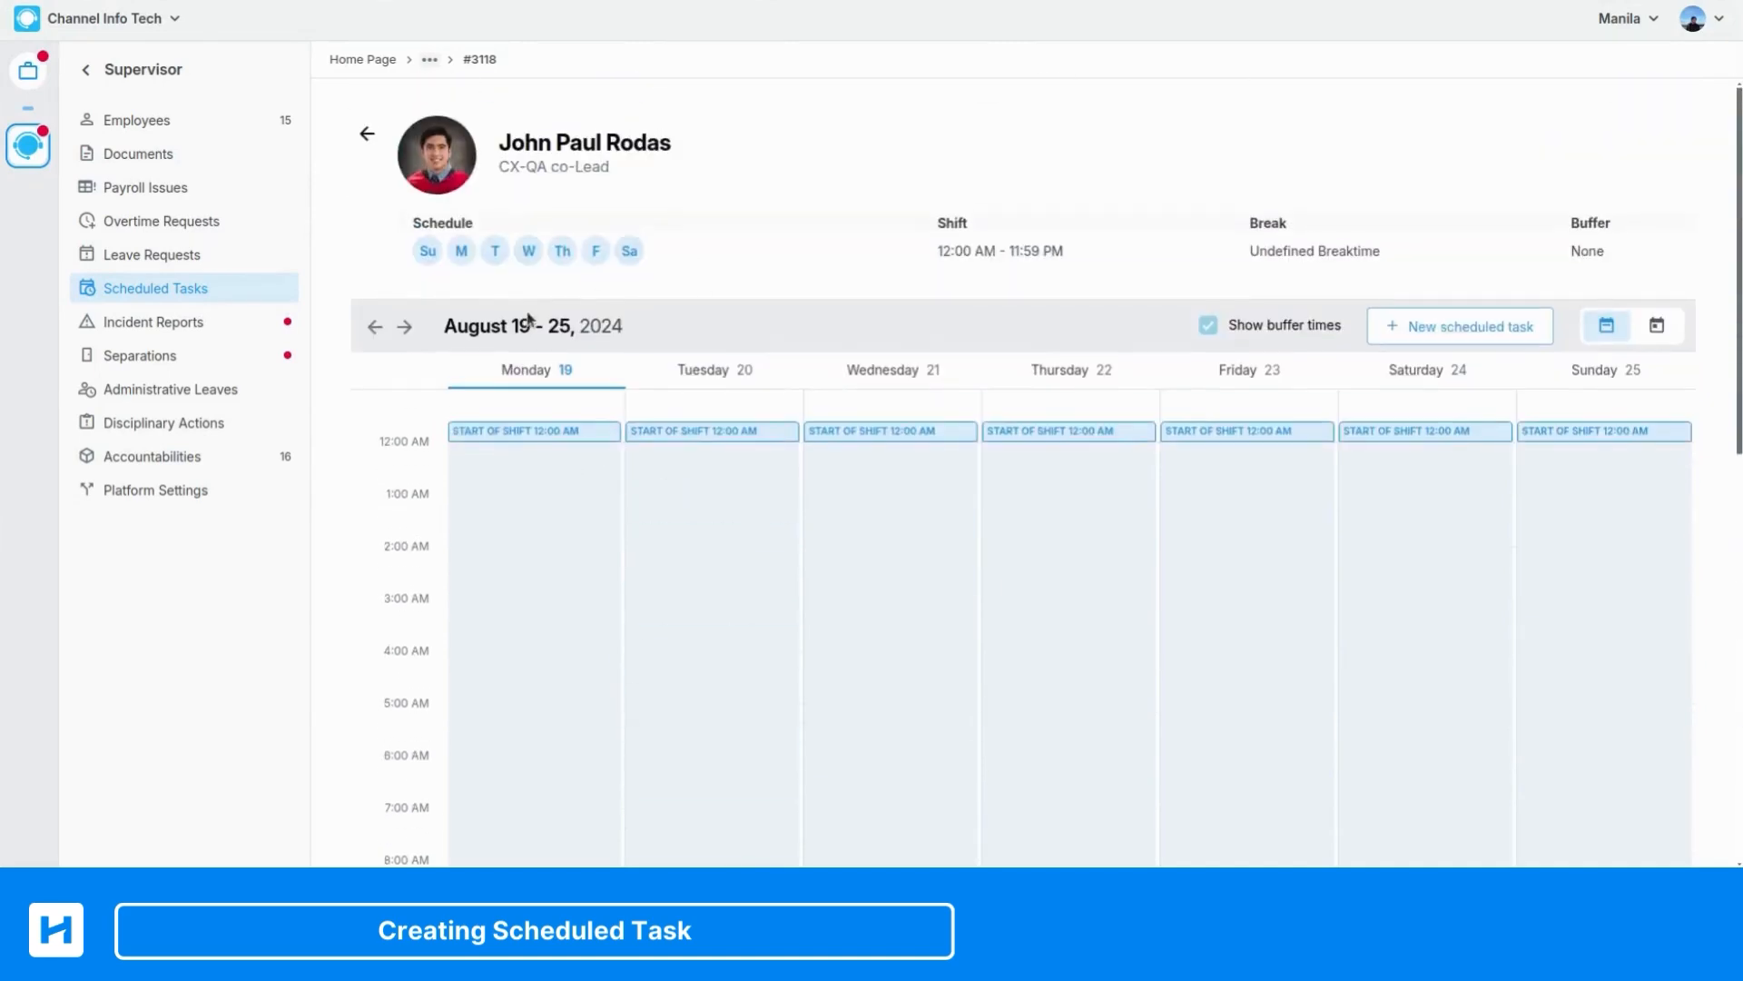
scroll(657, 451, "down", 7)
left_click(700, 486)
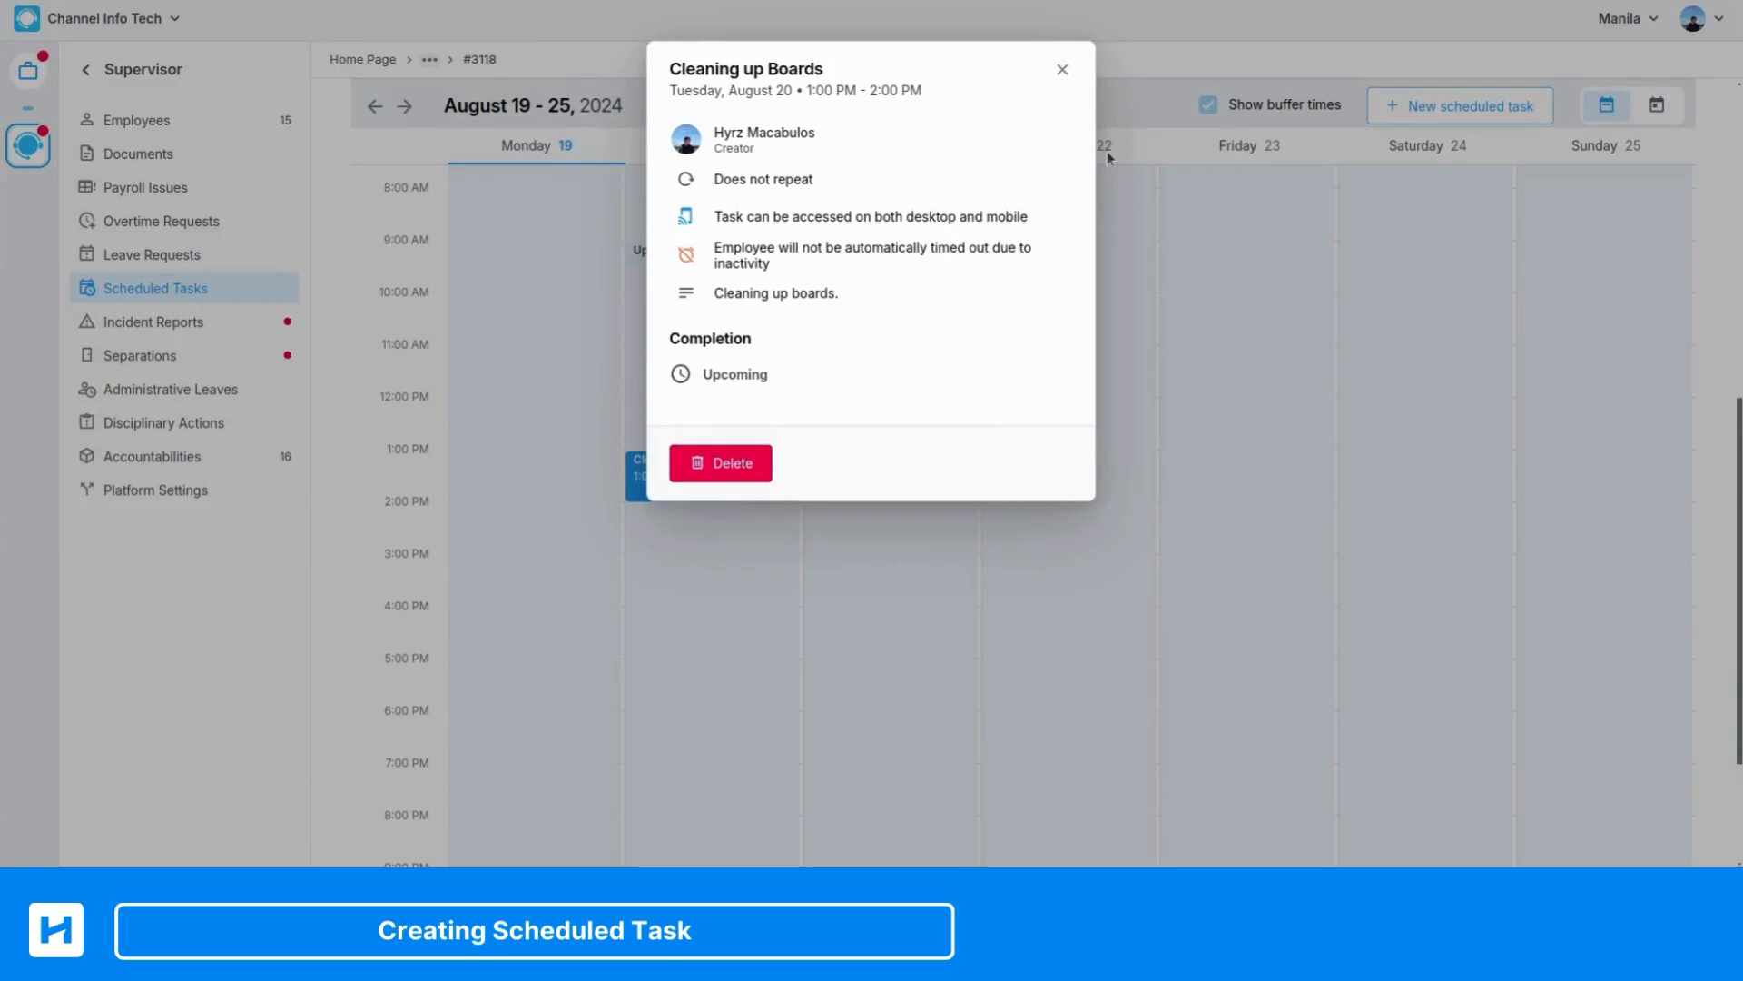
left_click(1062, 69)
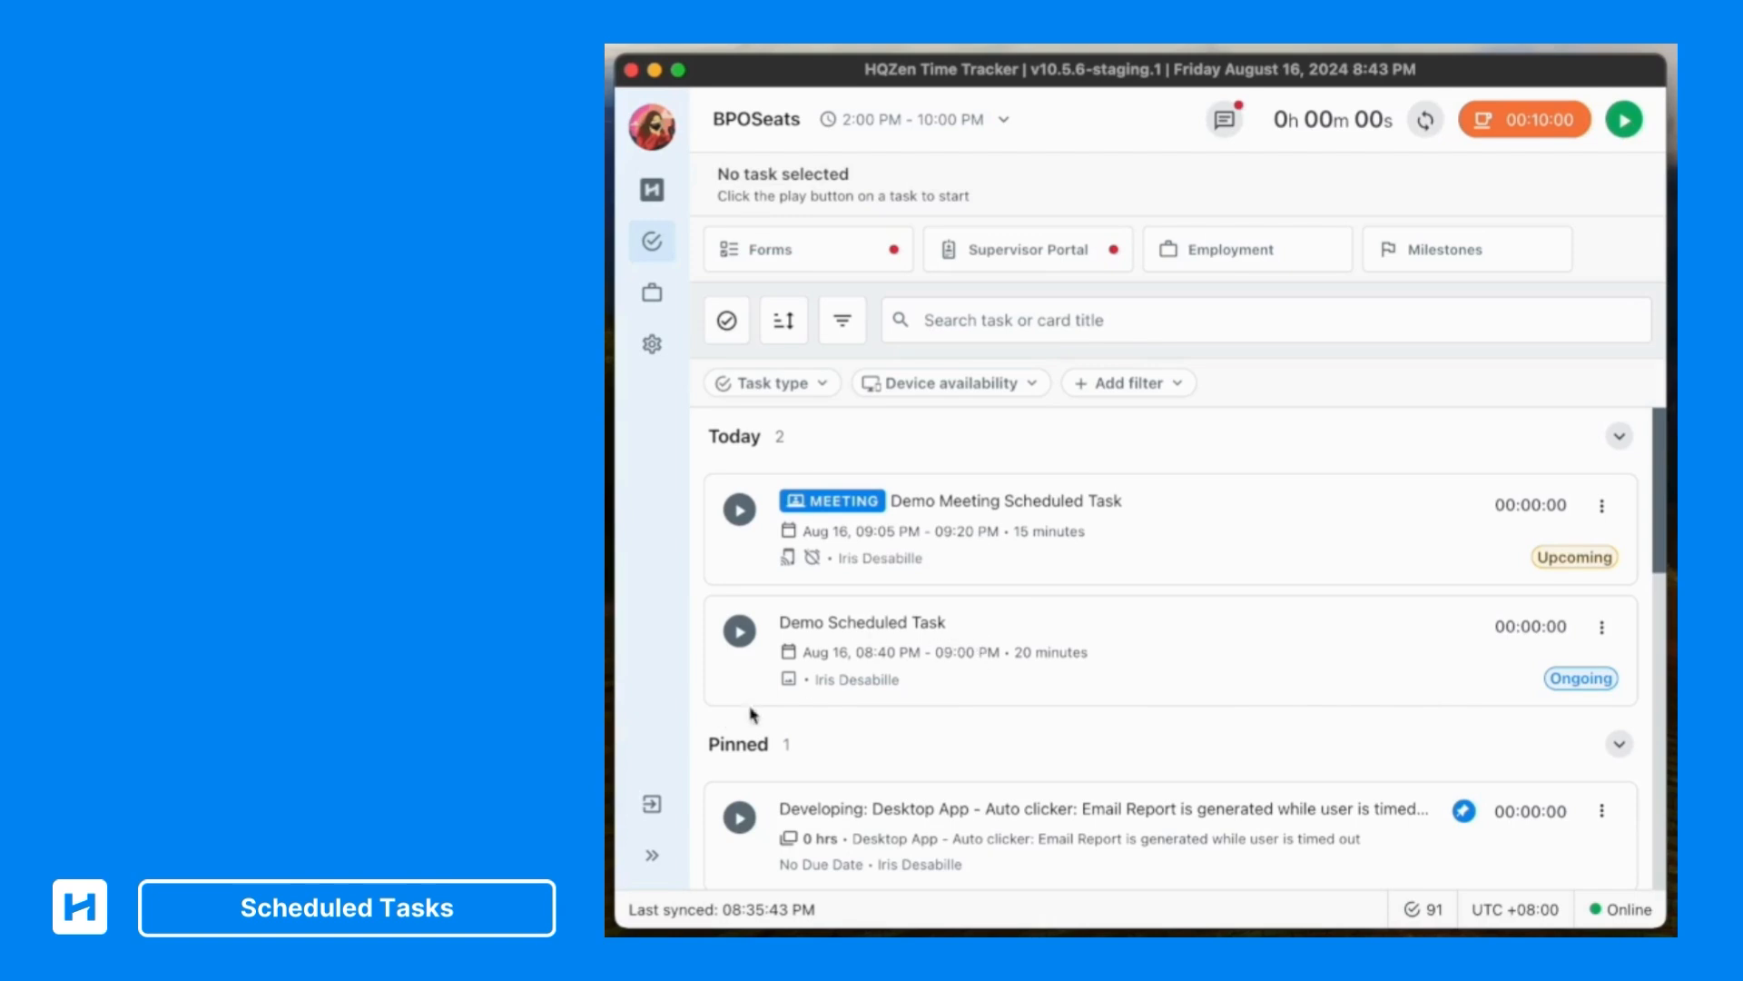
Time in to Demo Scheduled Task, submitting Flowcharts - Page 1-2.png as the required starting screenshot
left_click(741, 633)
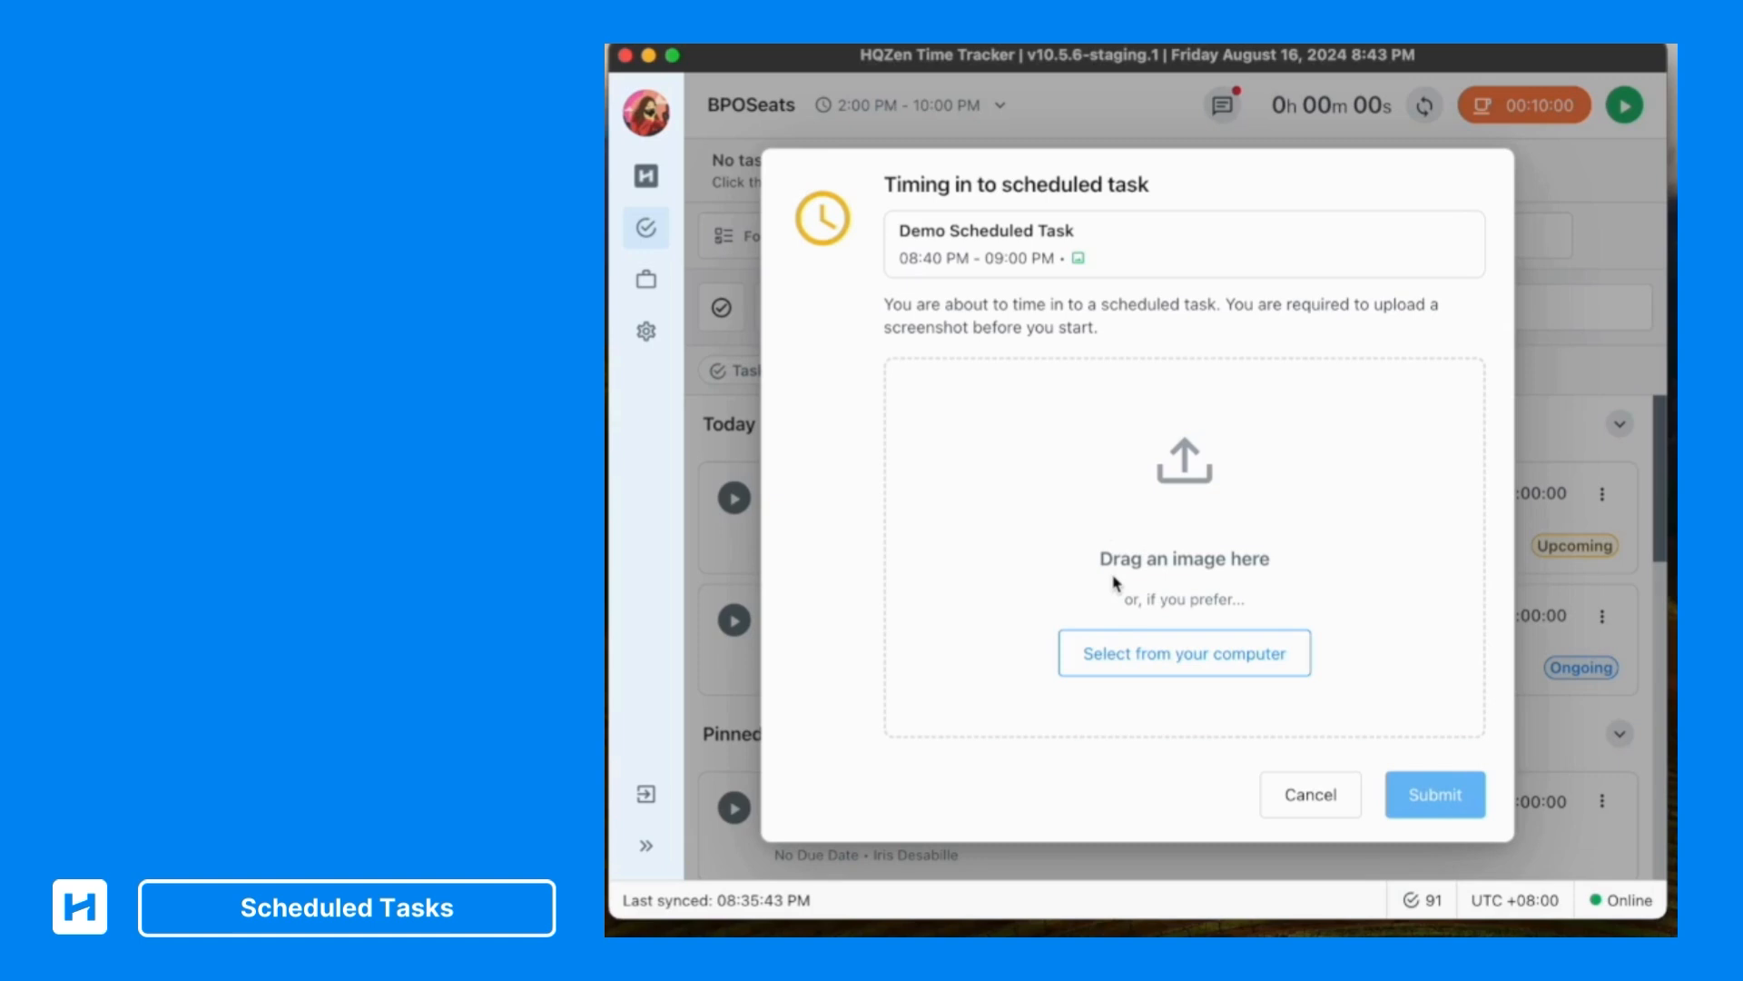
left_click(1197, 645)
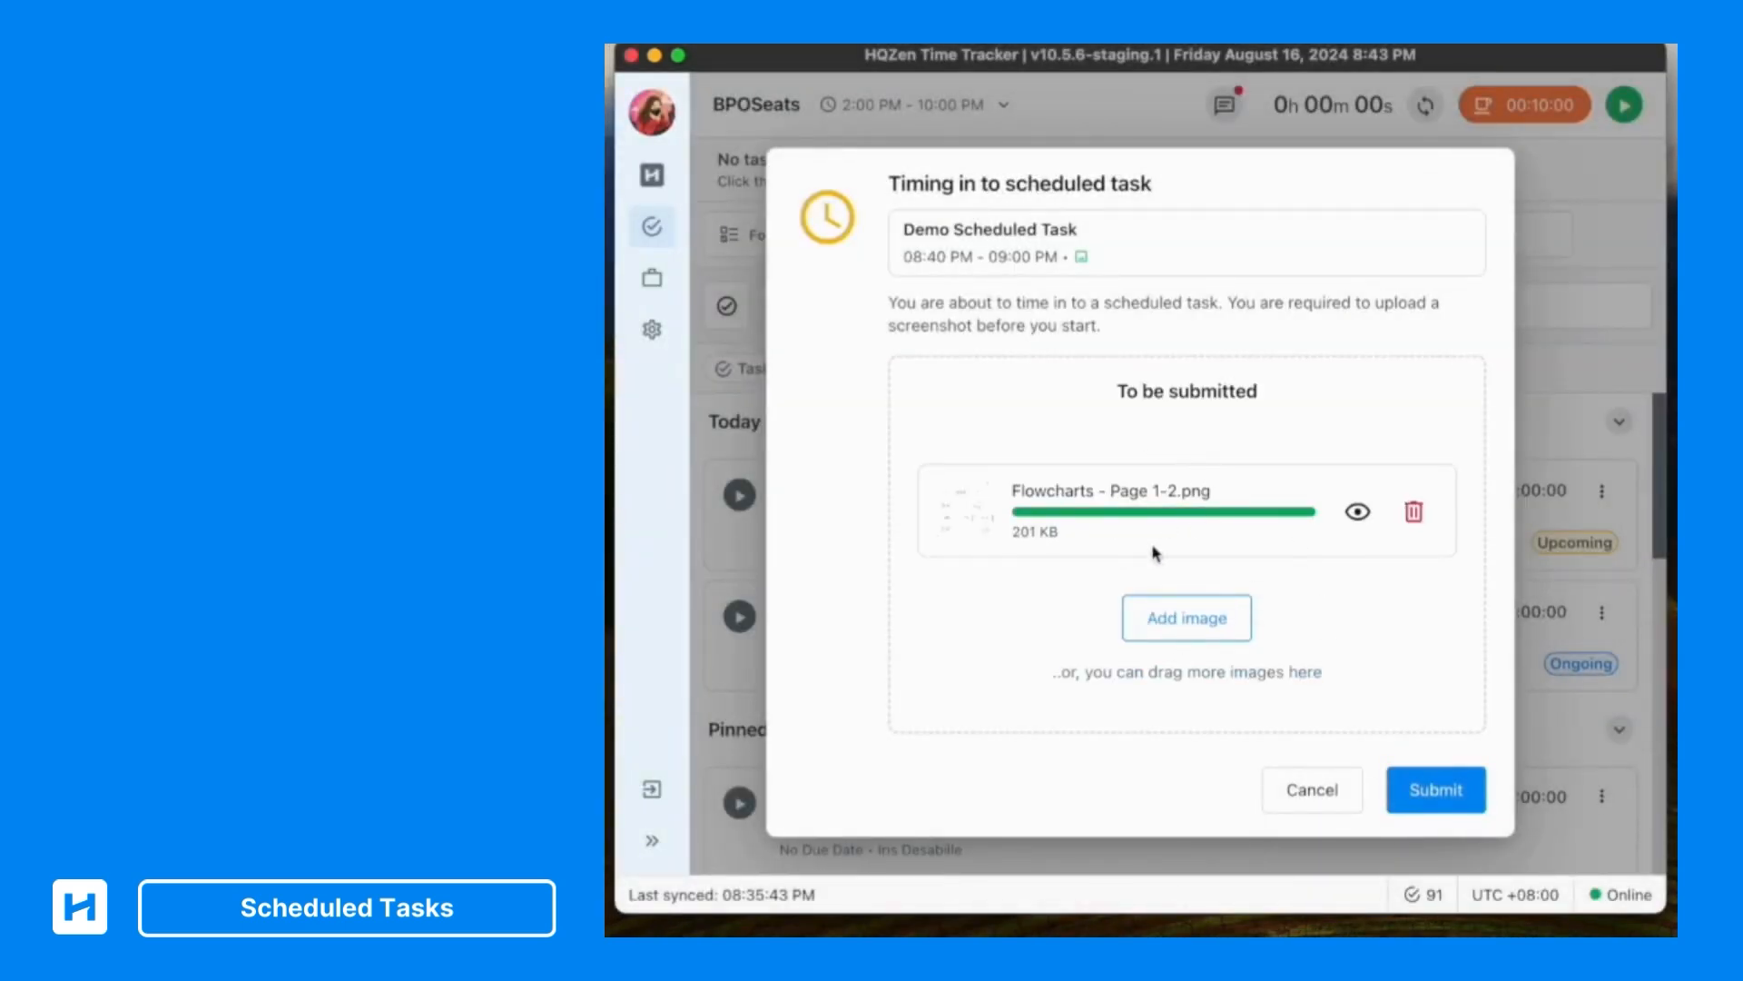
left_click(1428, 795)
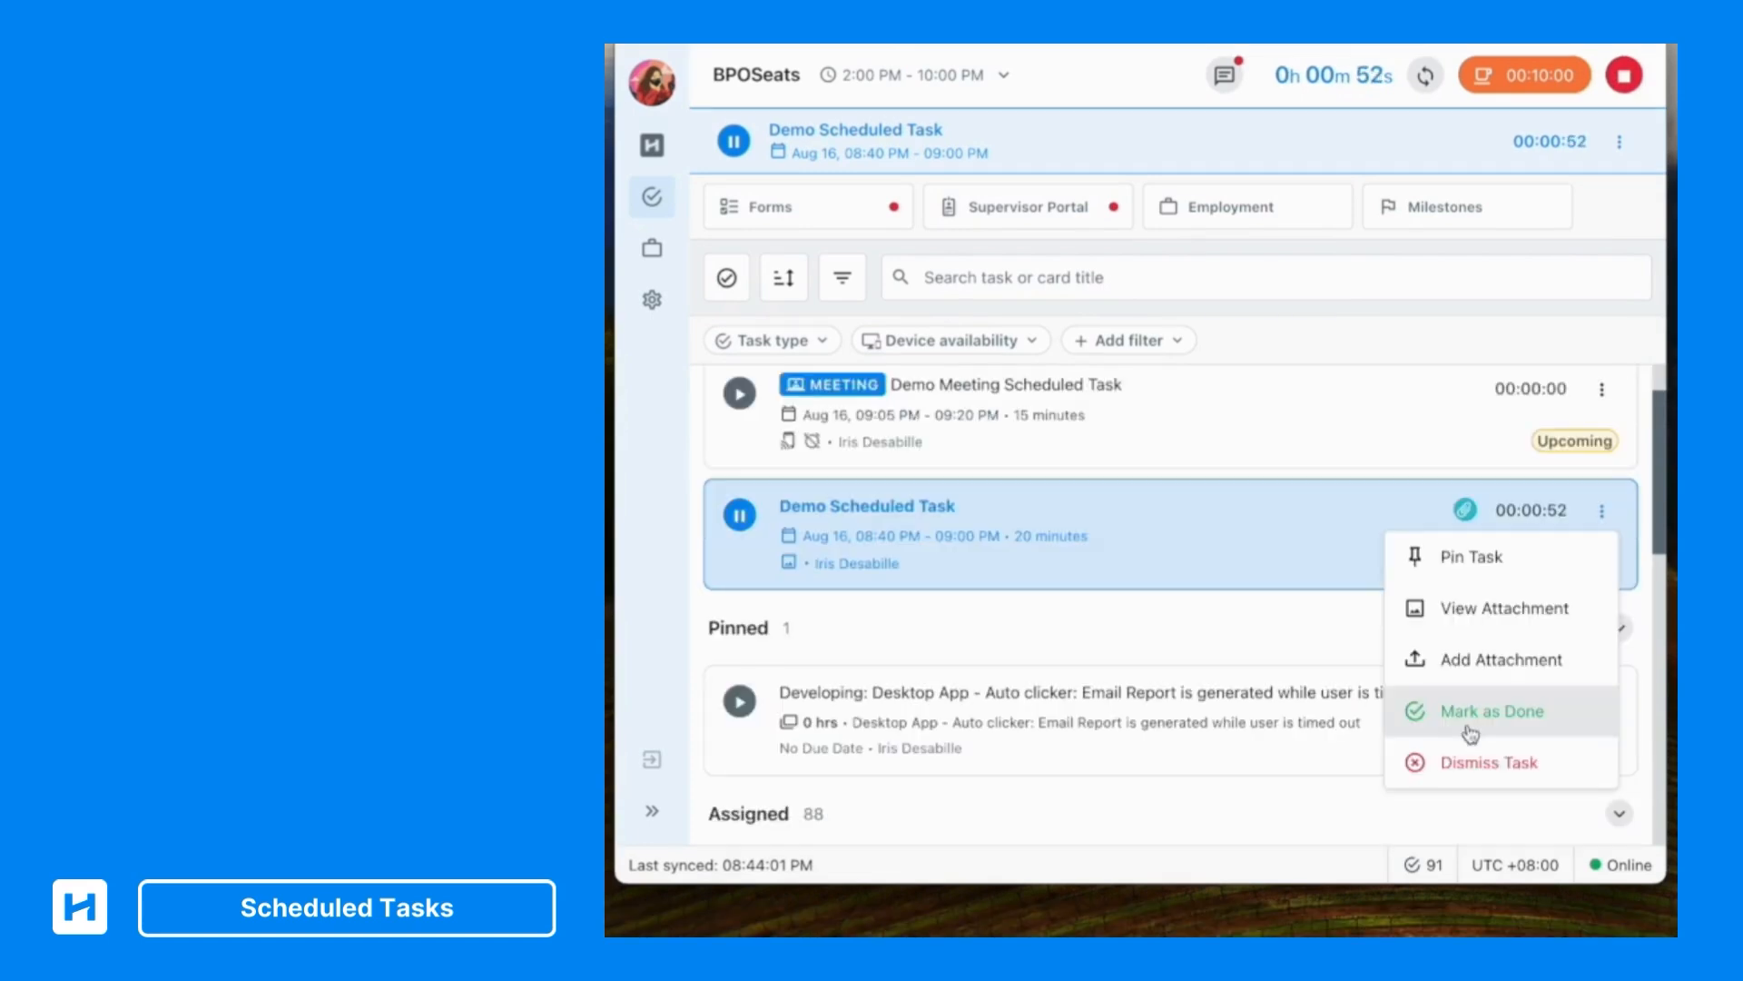
Mark Demo Scheduled Task as done, submitting Flowcharts - Page 1-3.png as the completion screenshot
left_click(1471, 727)
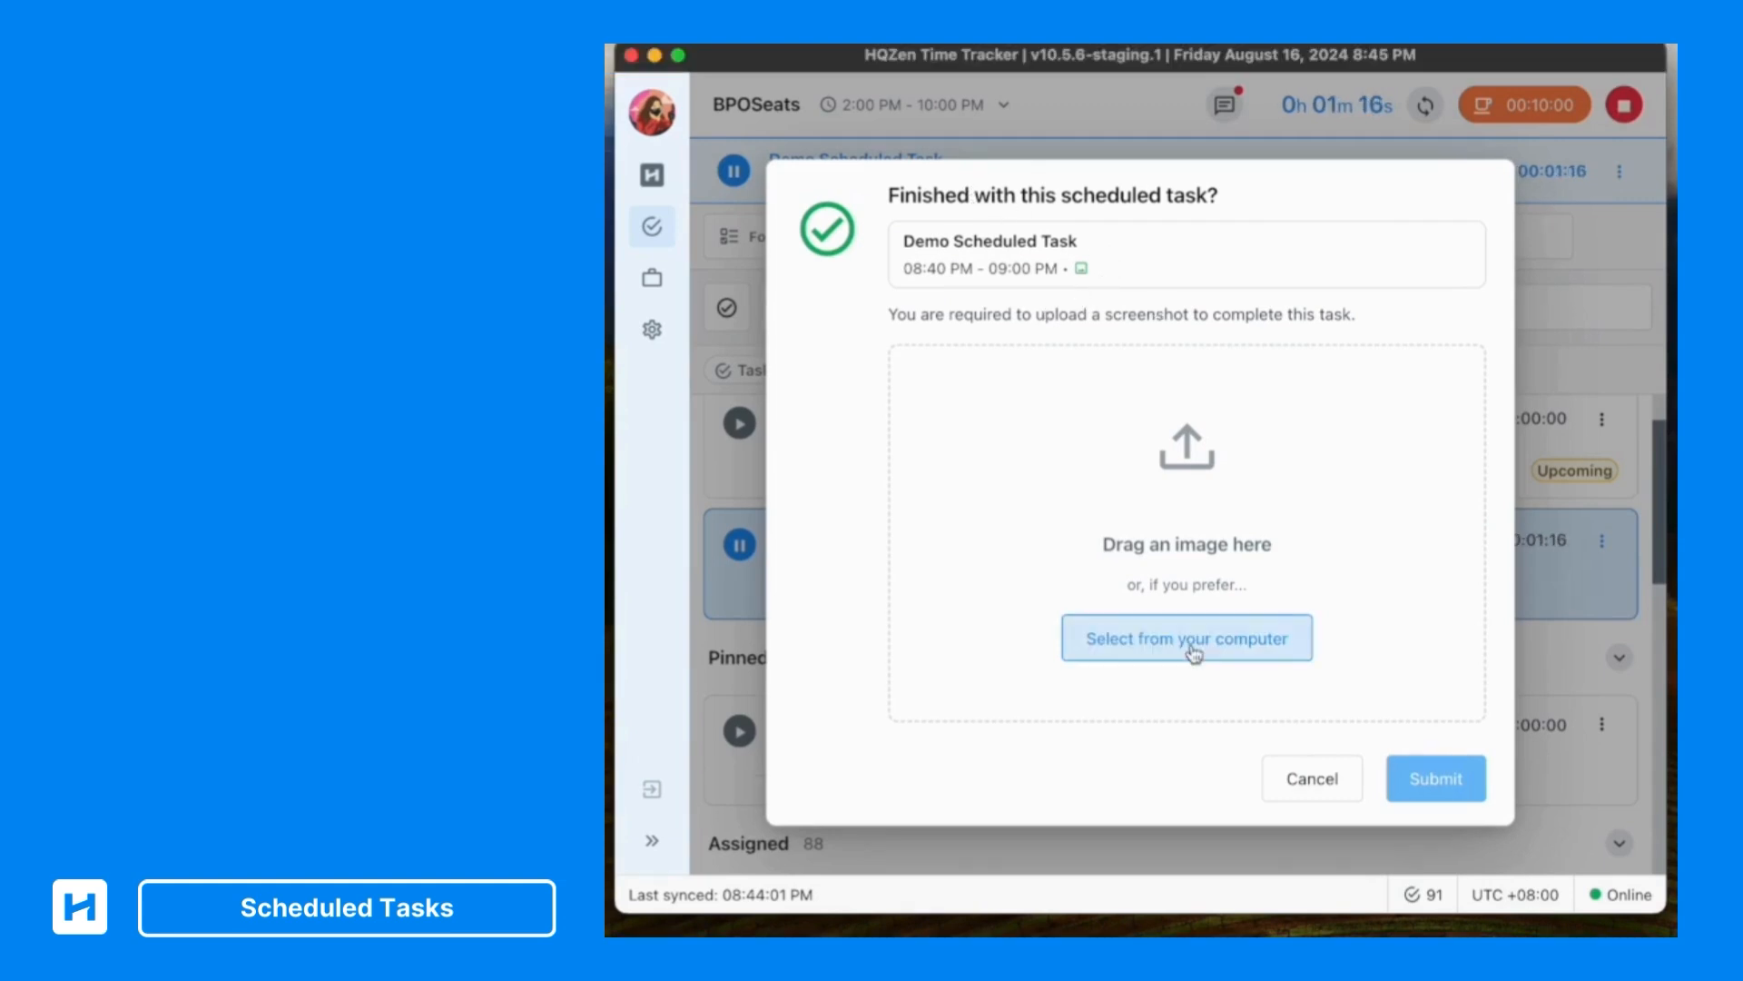
left_click(1086, 620)
double_click(961, 512)
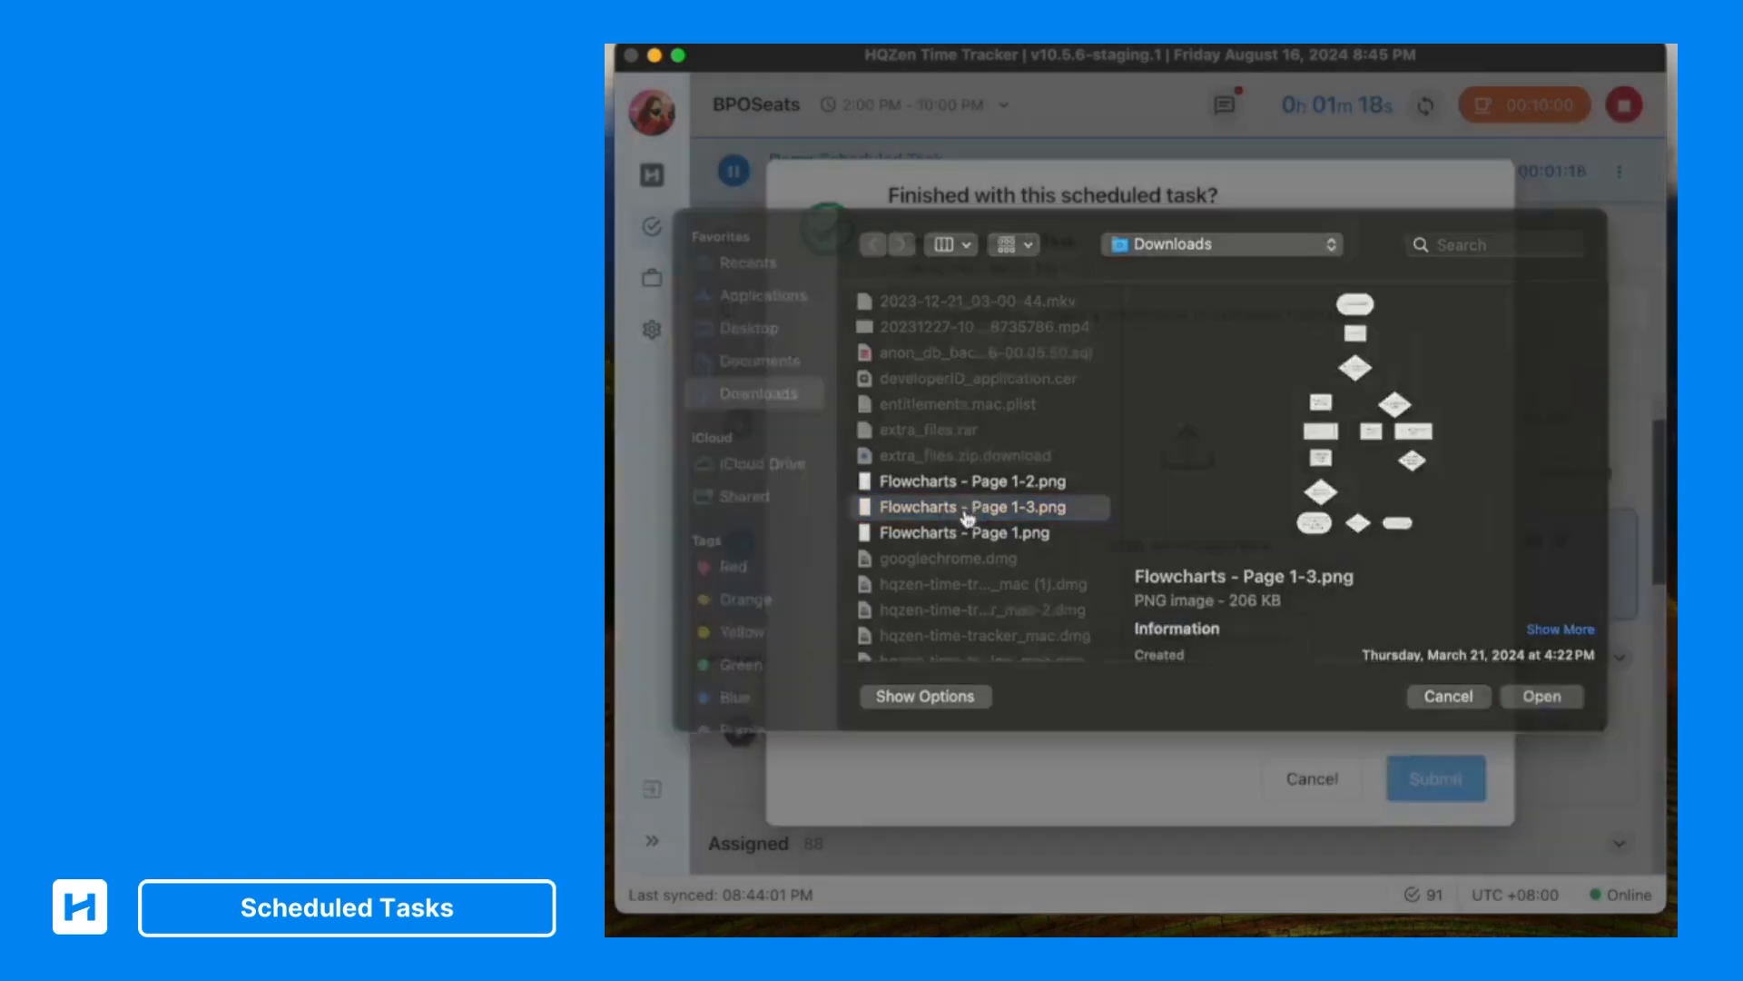
left_click(1448, 781)
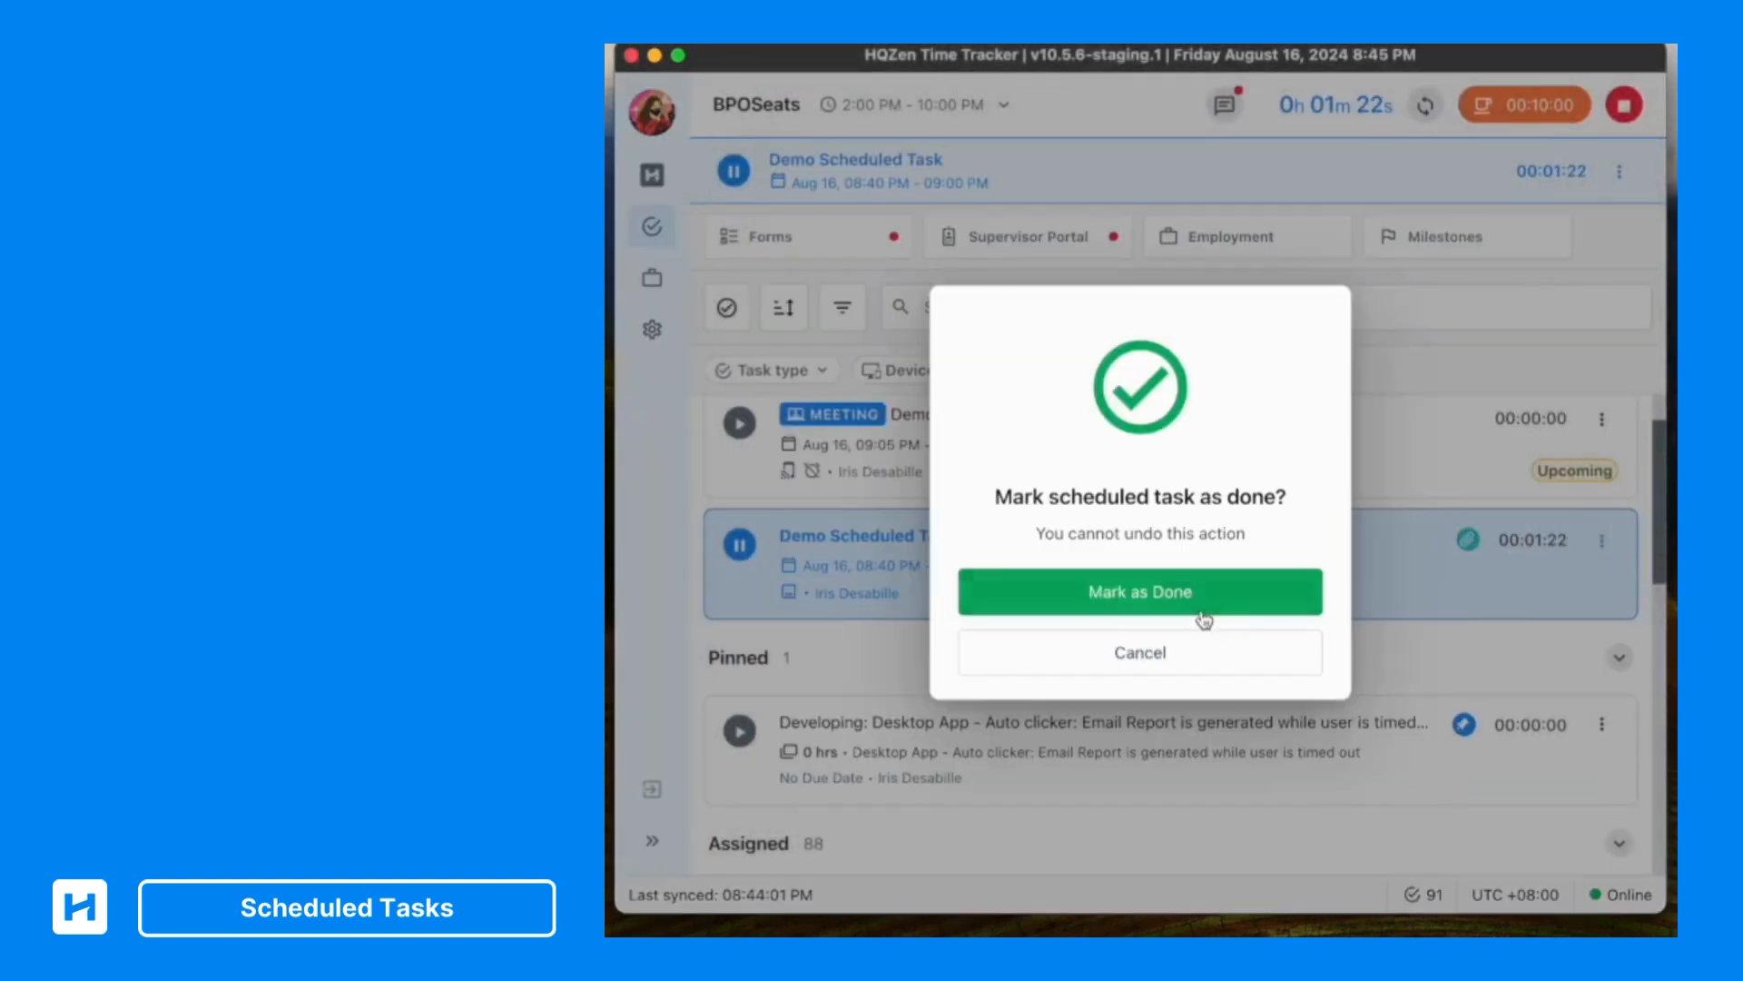
left_click(1138, 599)
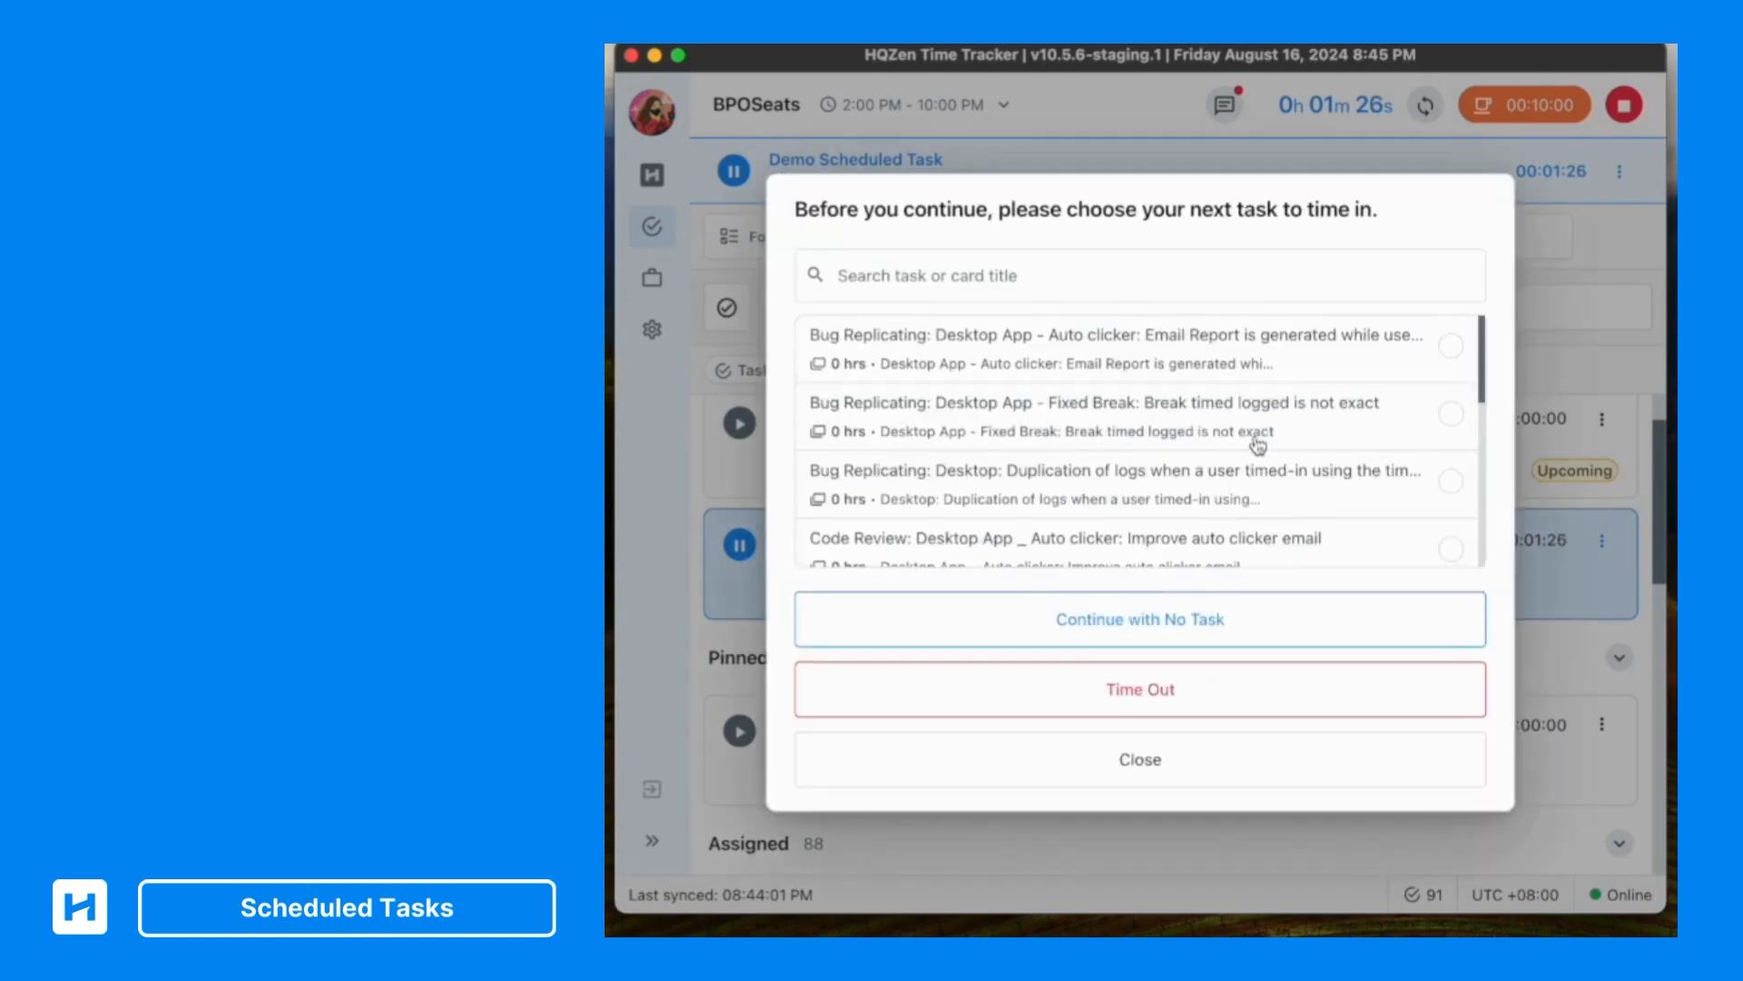
Continue with "Bug Replicating: Desktop App - Fixed Break: Break timed logged is not exact" as the next task and dismiss the completion message
scroll(1257, 445, "down", 2)
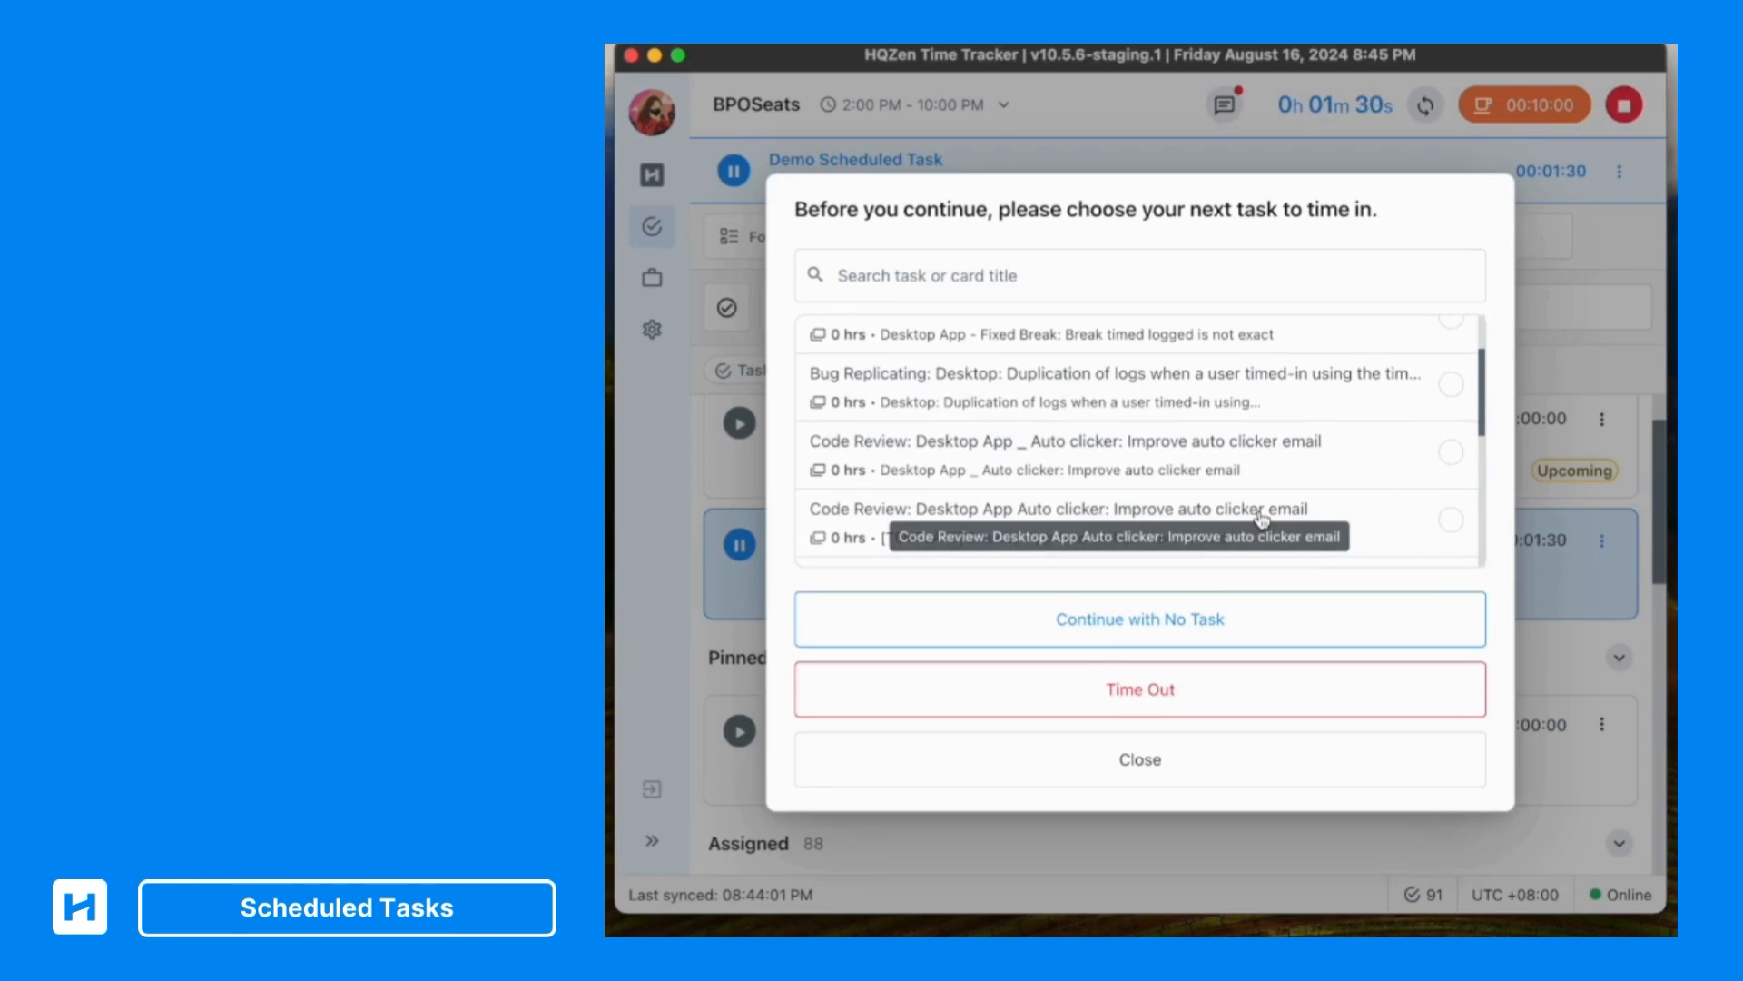
scroll(1195, 442, "up", 2)
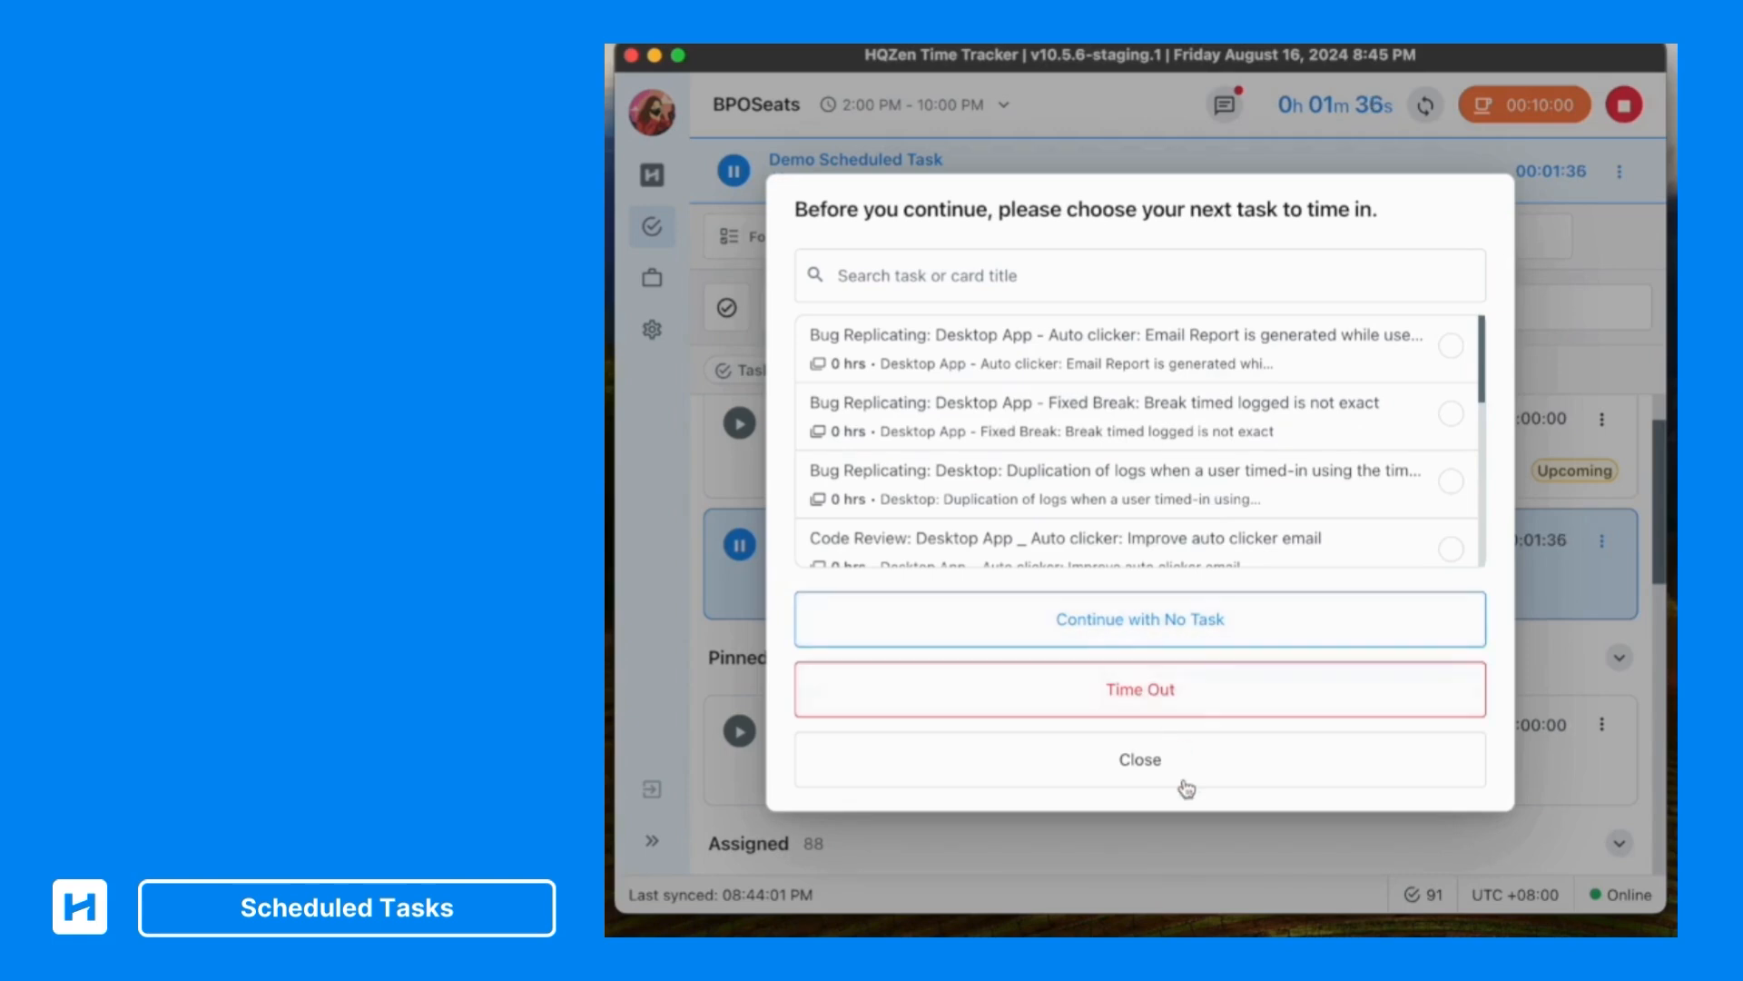
left_click(1214, 430)
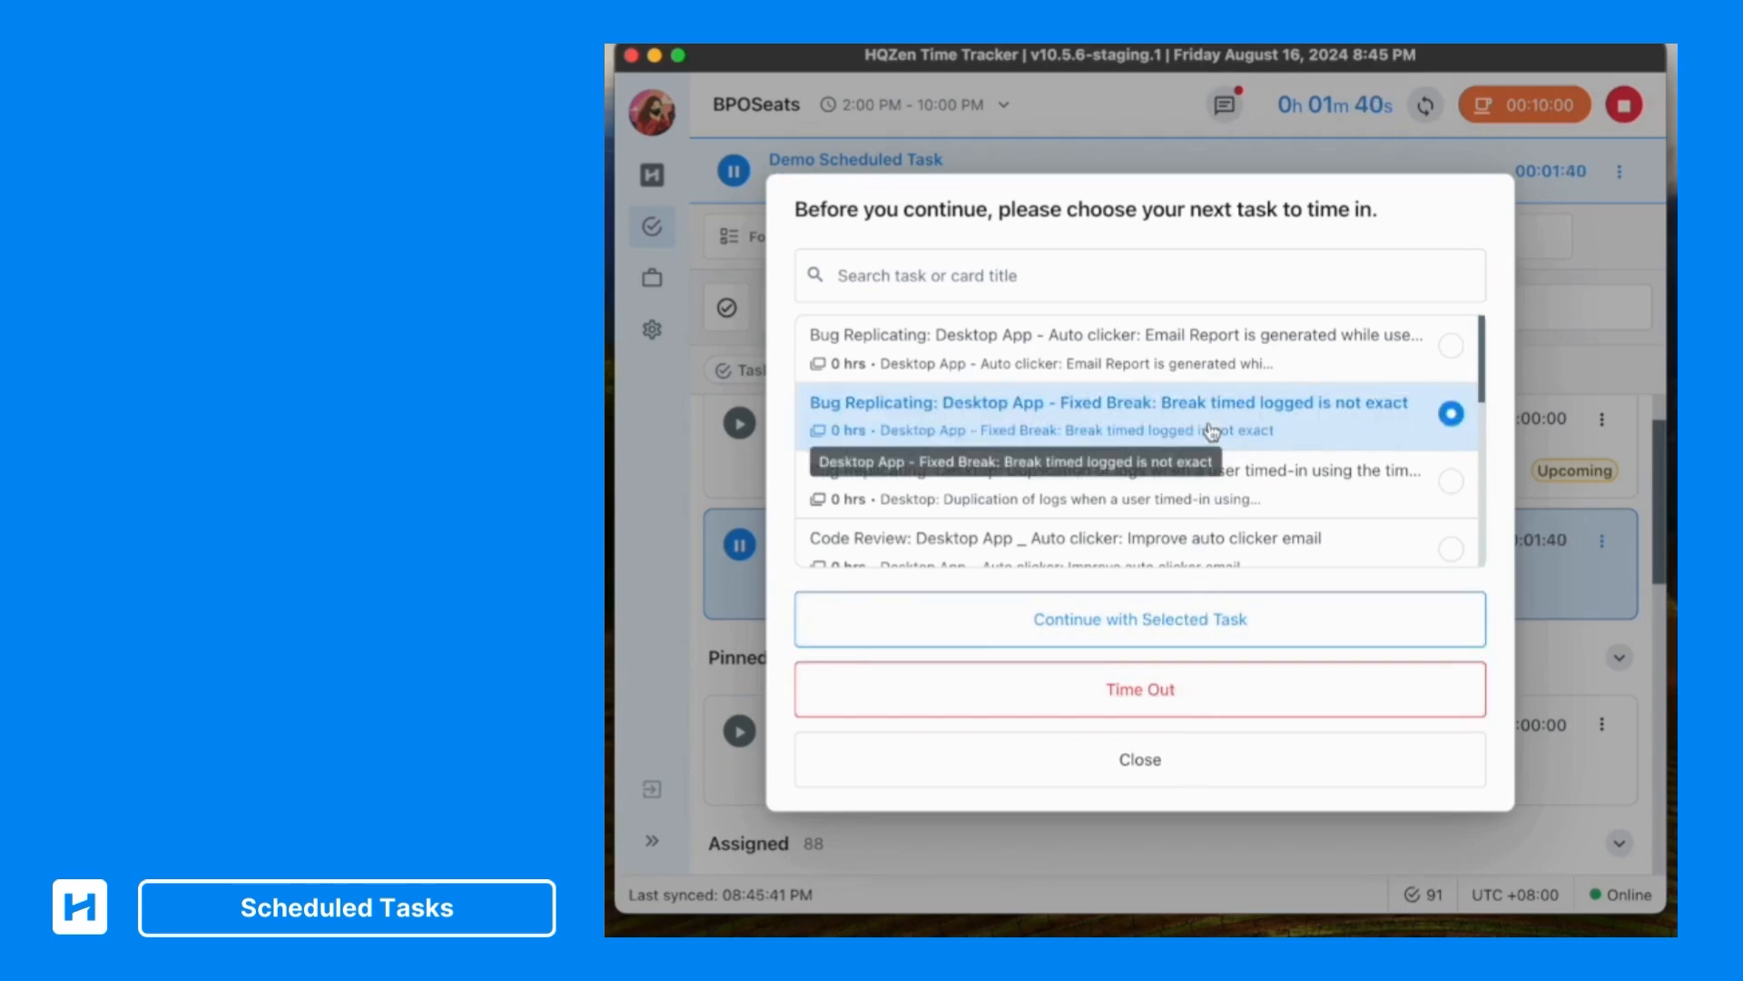
left_click(1231, 633)
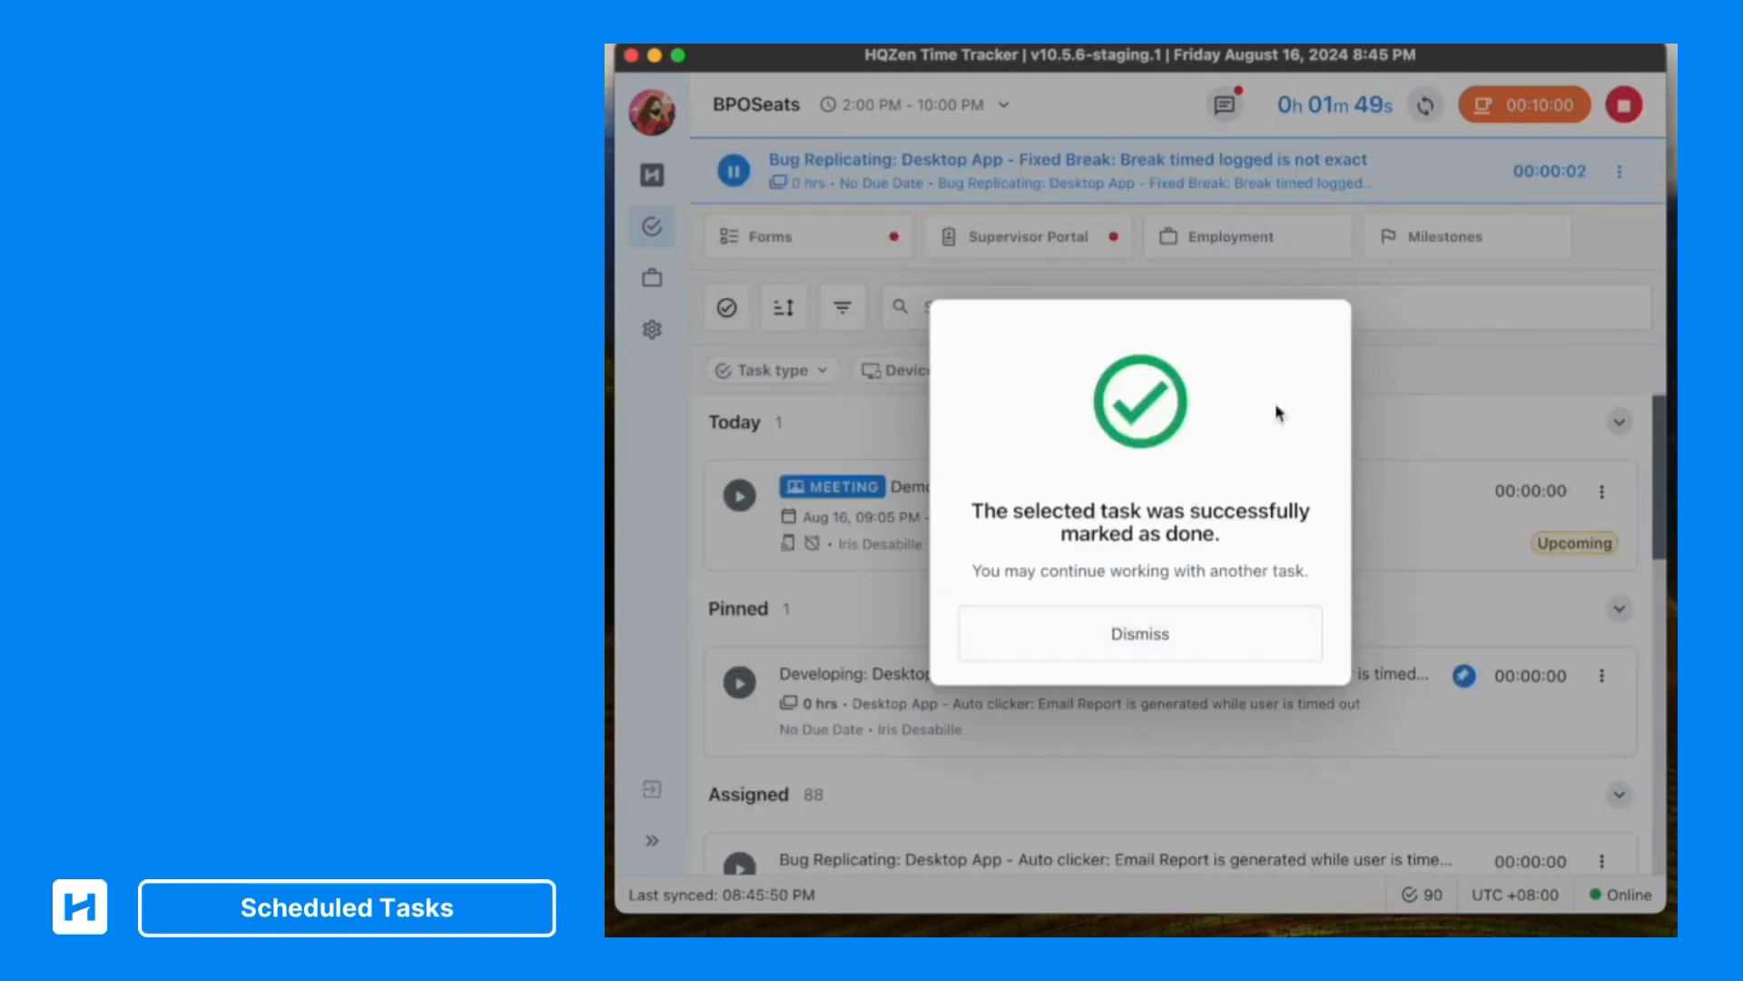
left_click(1219, 652)
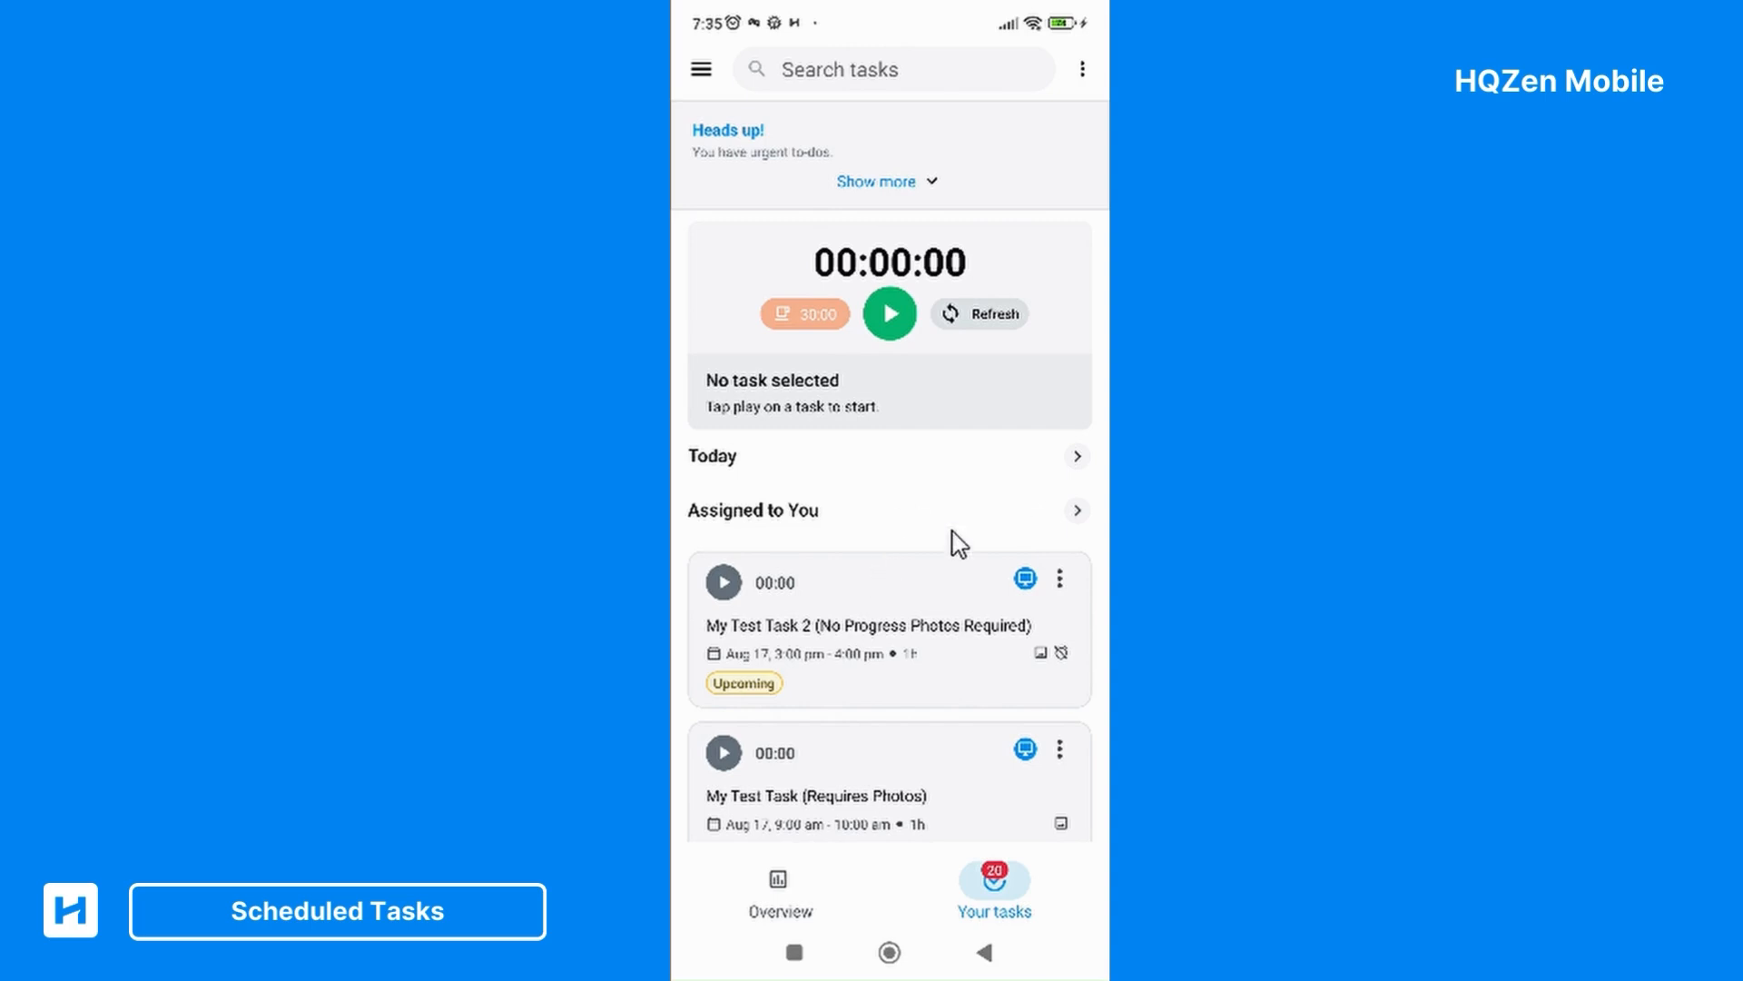
In HQZen Mobile, look through the assigned tasks and review the details of My Test Task (Requires Photos)
scroll(959, 543, "down", 5)
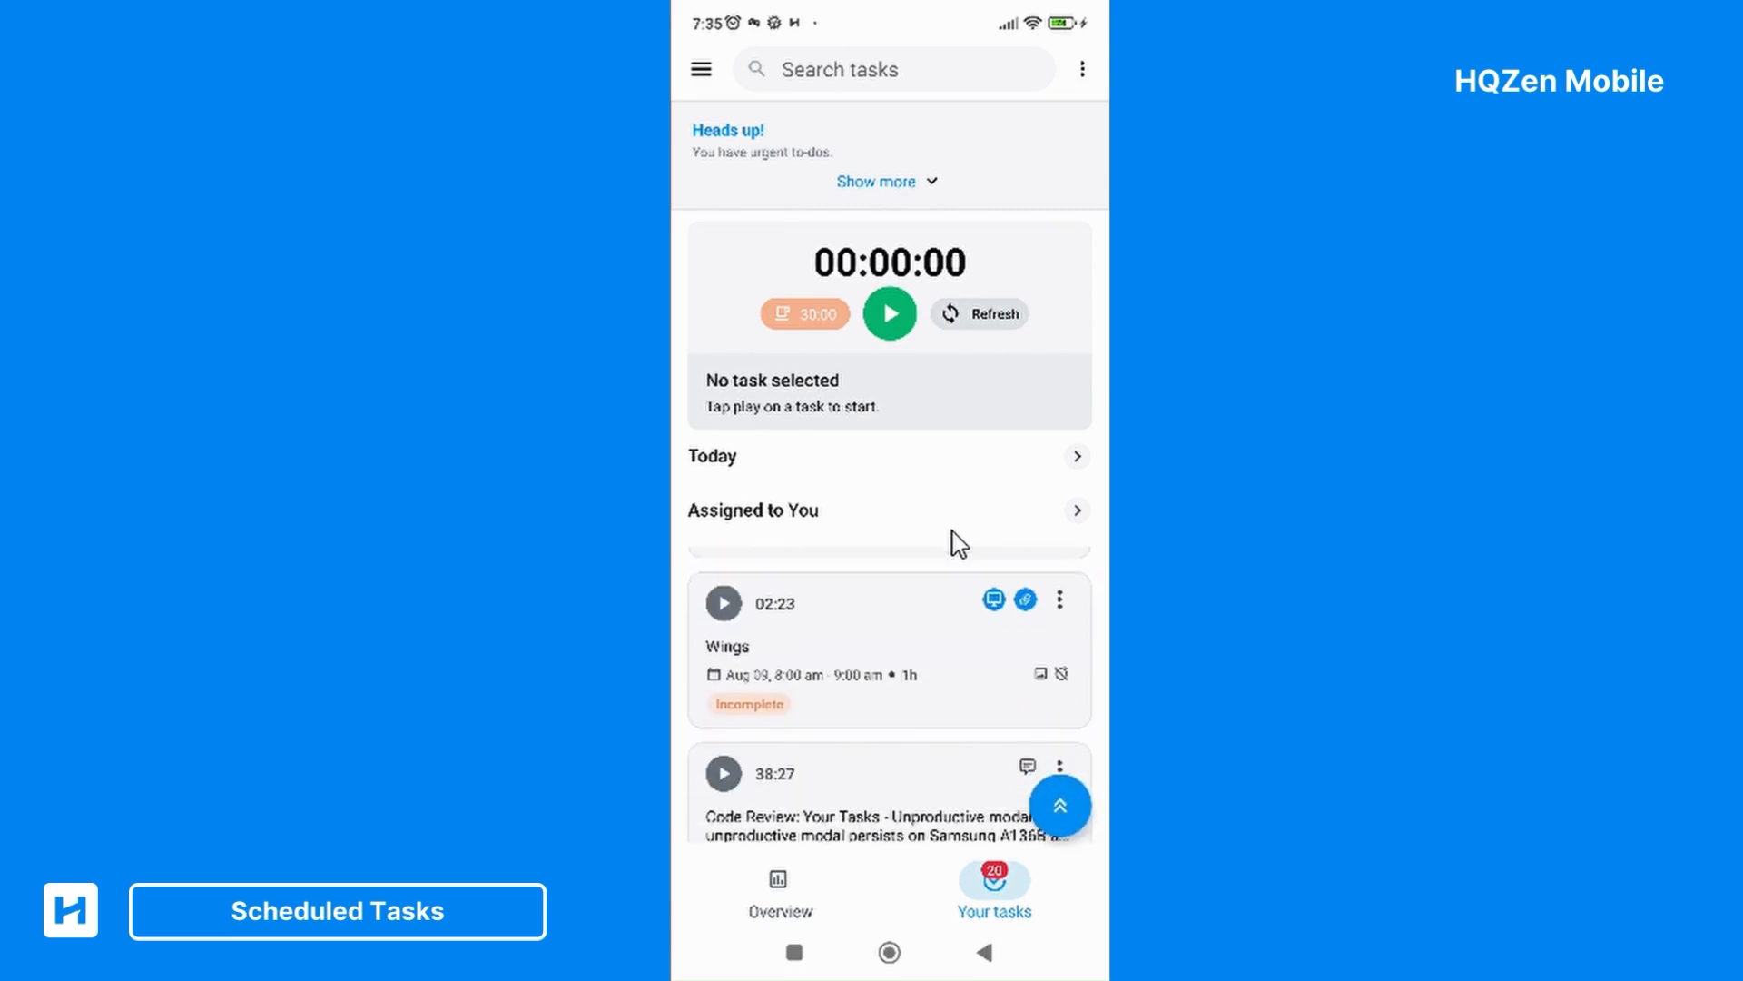
scroll(959, 543, "down", 1)
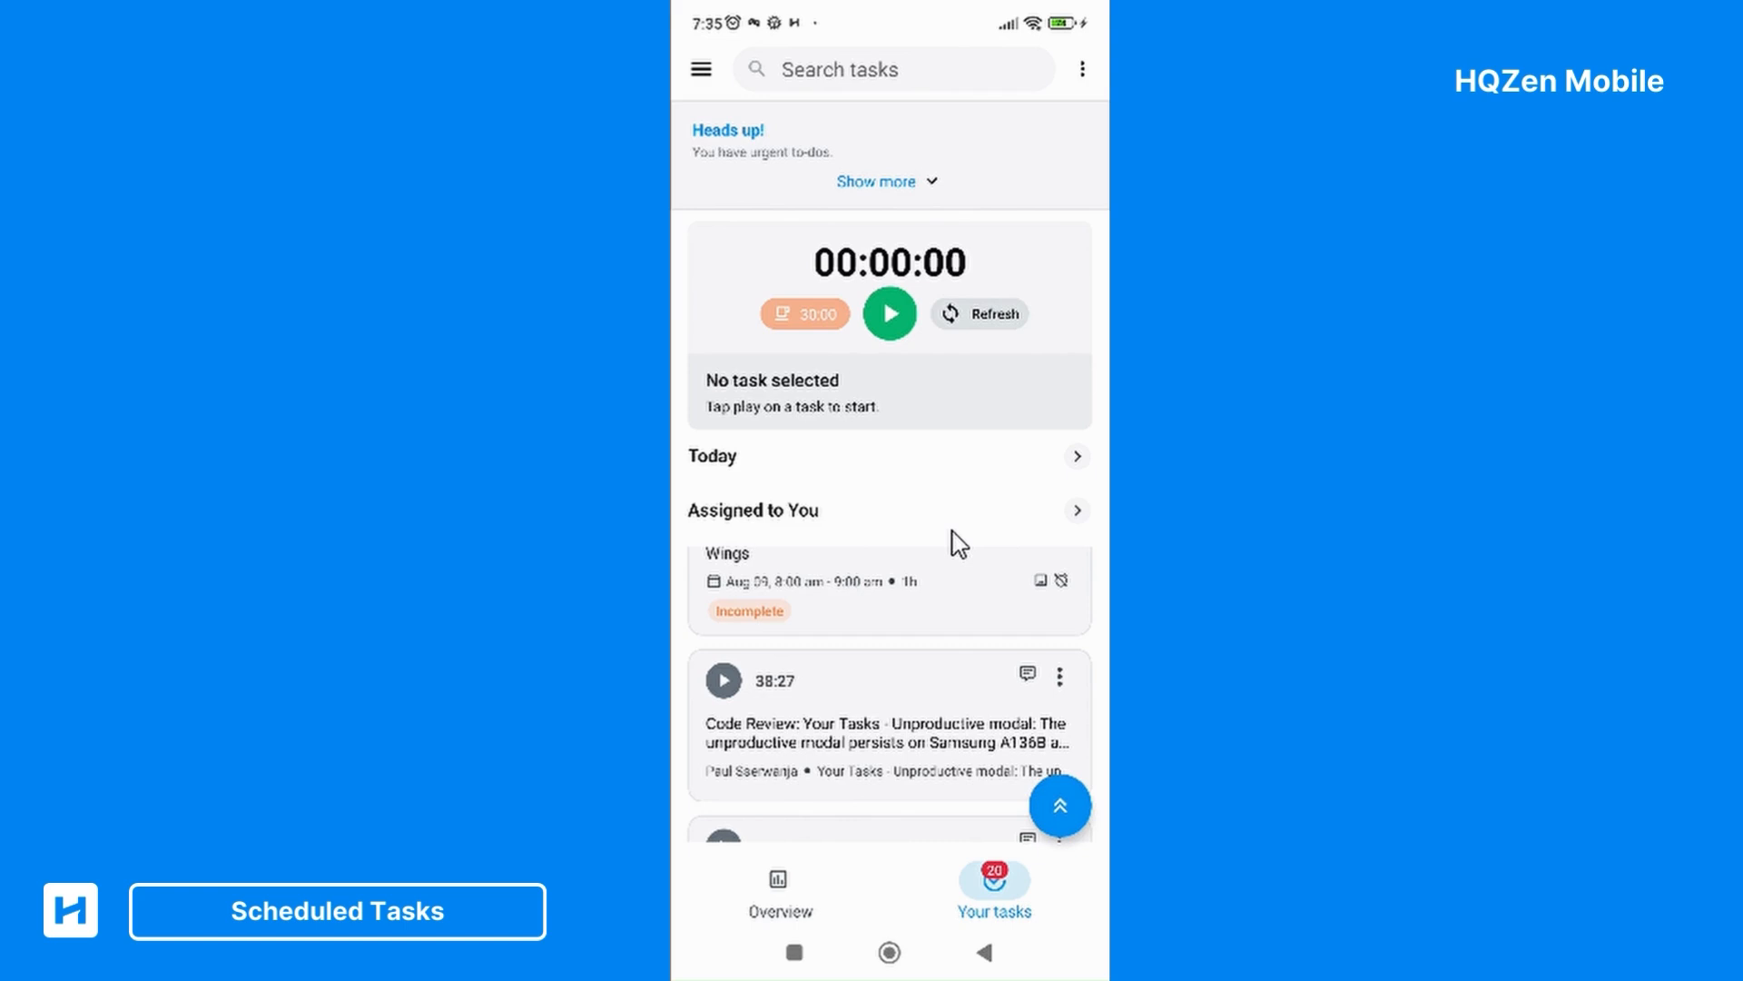
scroll(959, 543, "up", 3)
scroll(959, 543, "down", 3)
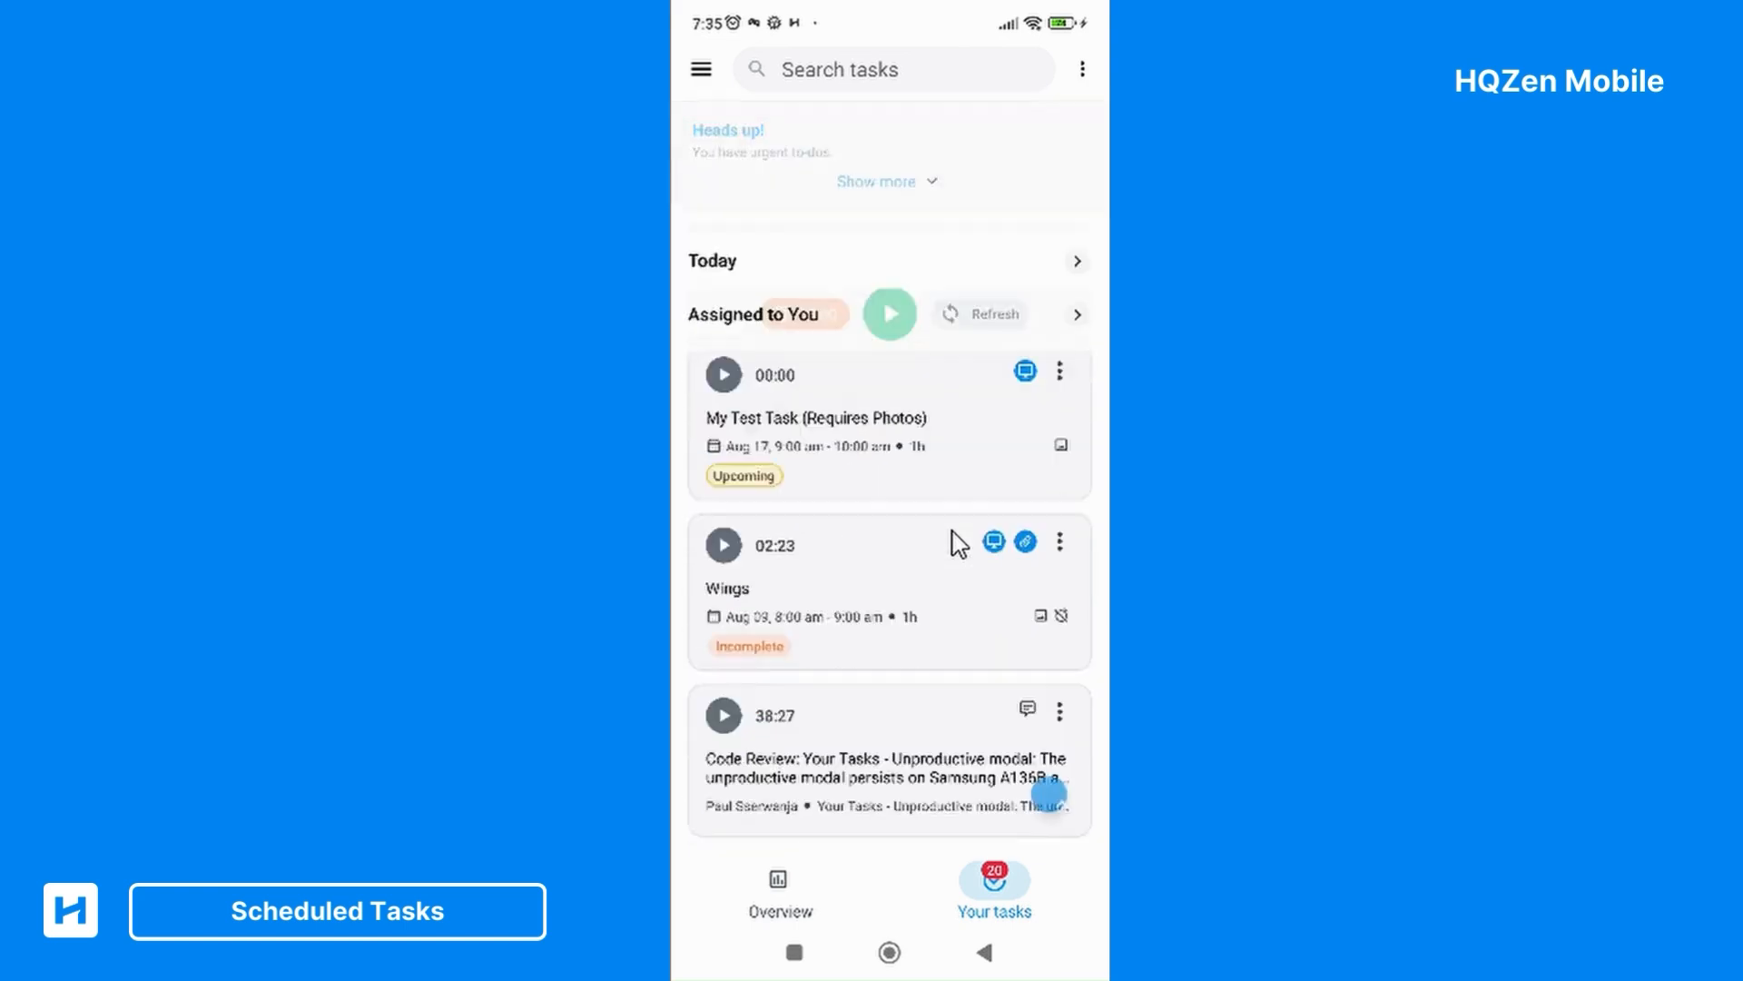
scroll(959, 542, "up", 2)
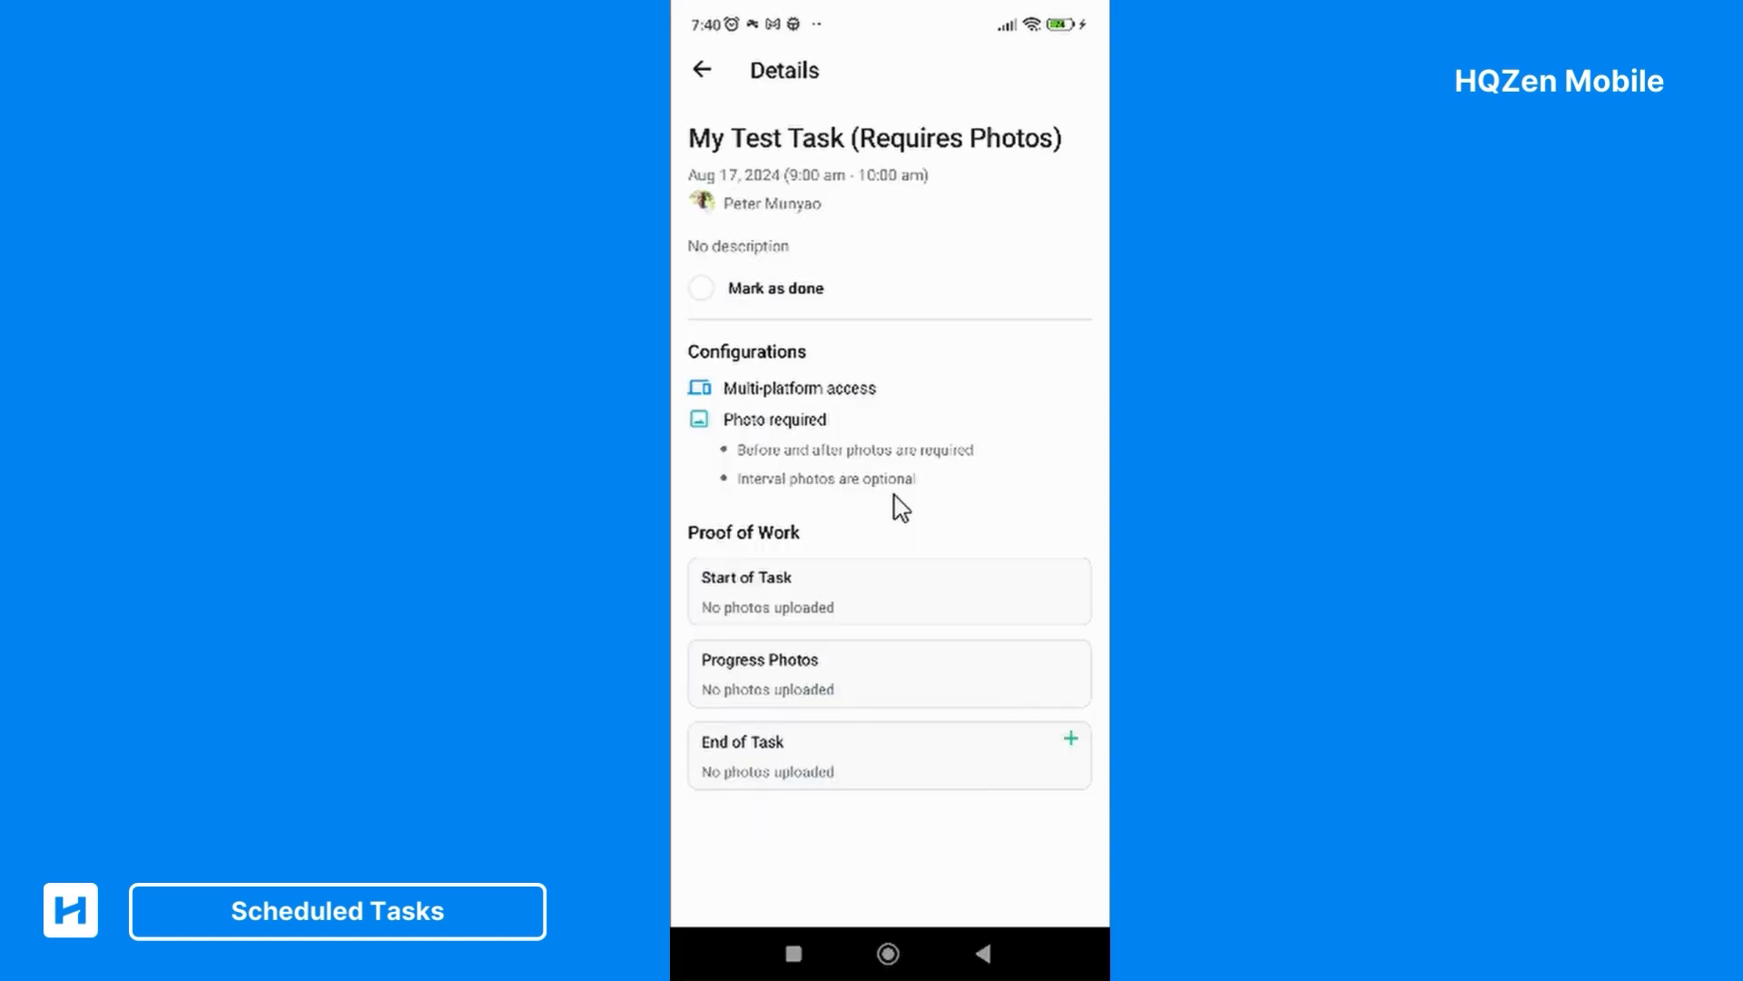
key("Escape")
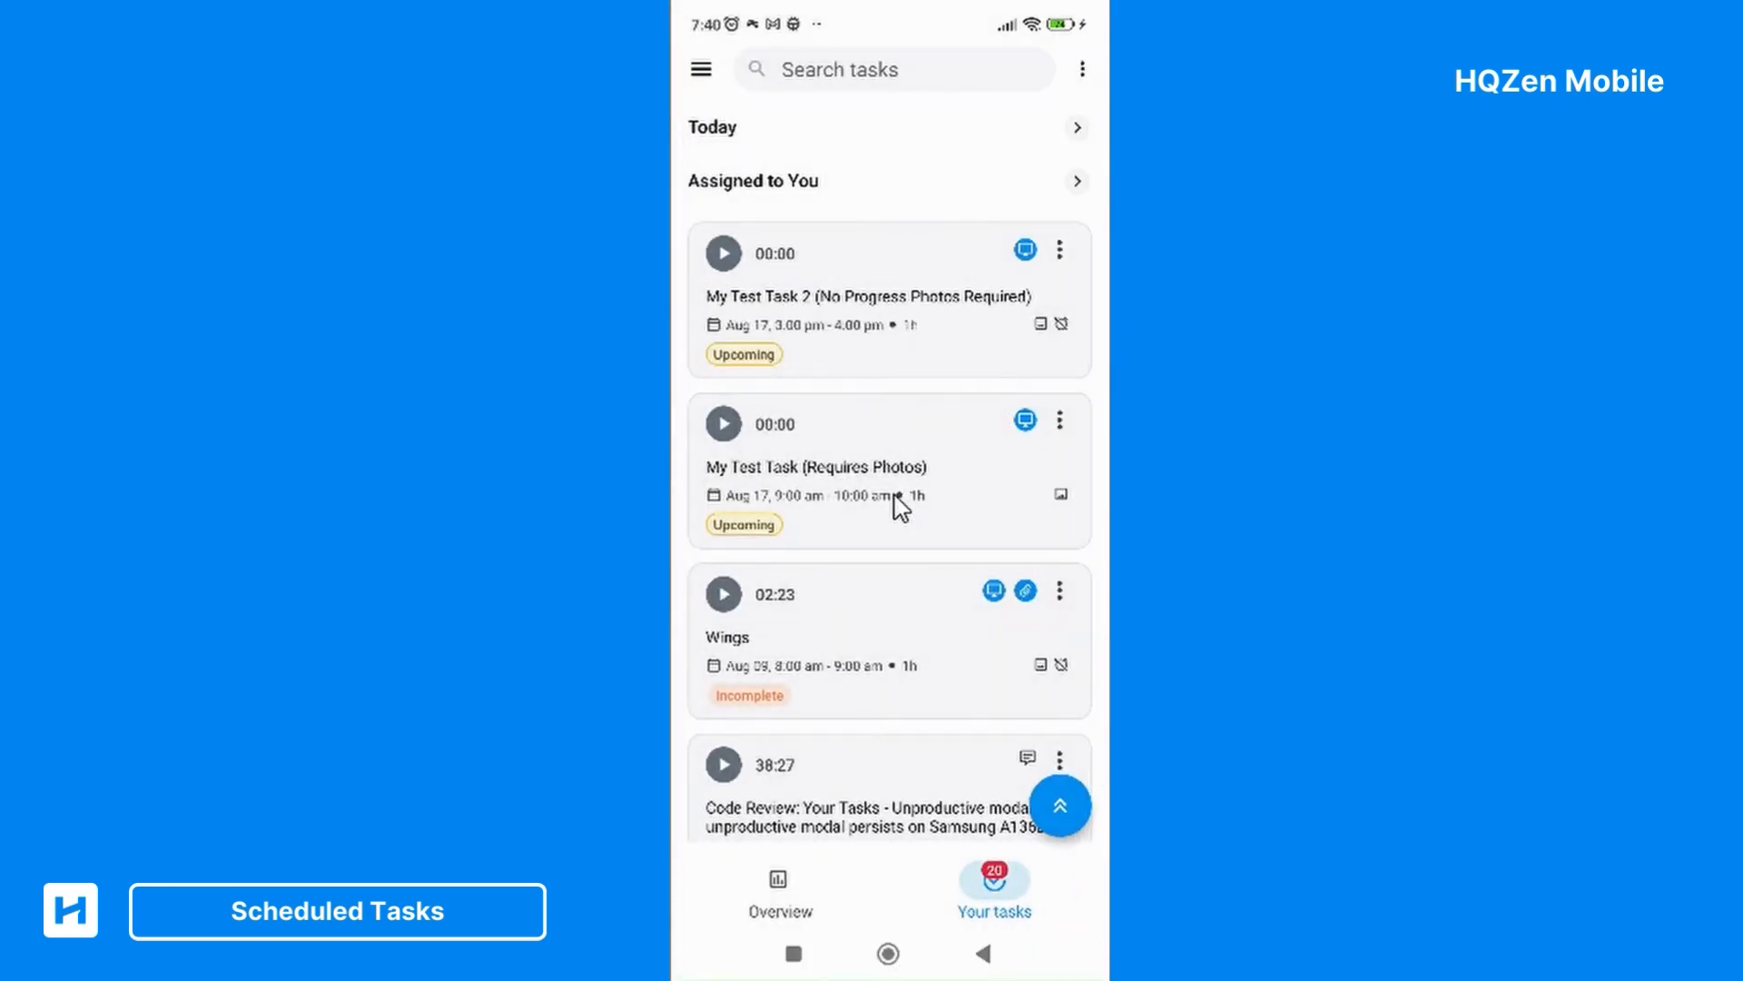
Dismiss the starting photo request and review the details of My Test Task 2 (No Progress Photos Required)
scroll(901, 506, "up", 4)
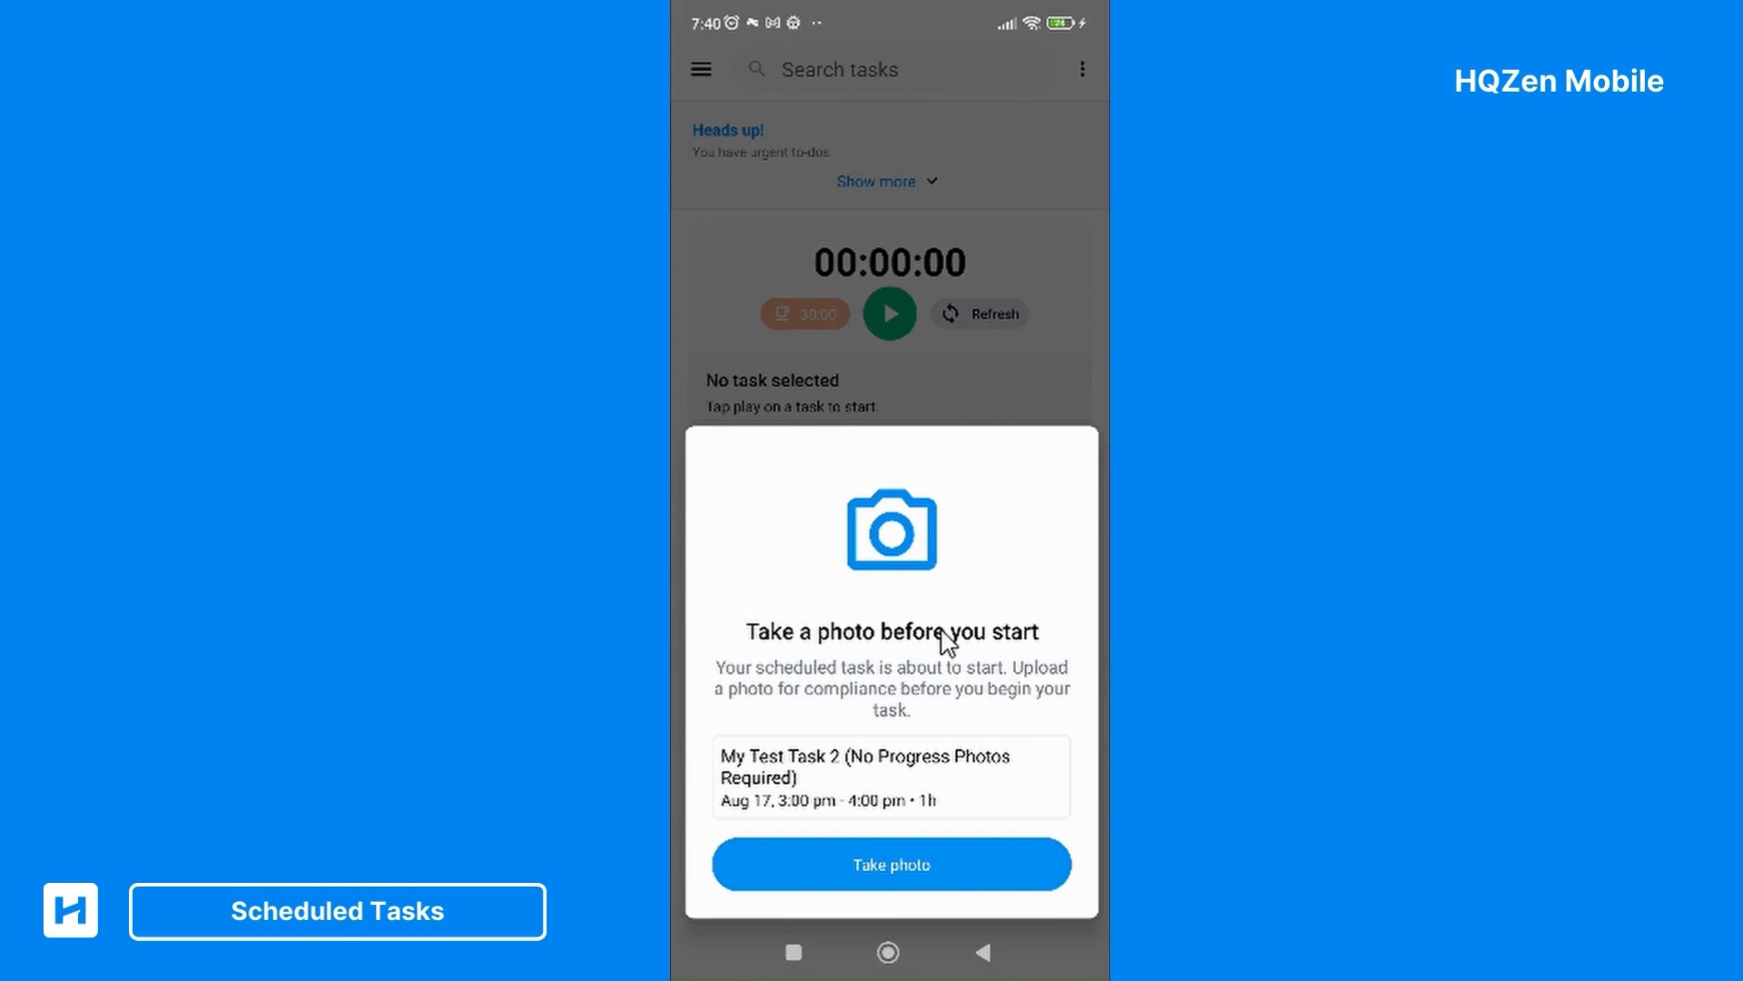
key("Escape")
left_click(1006, 643)
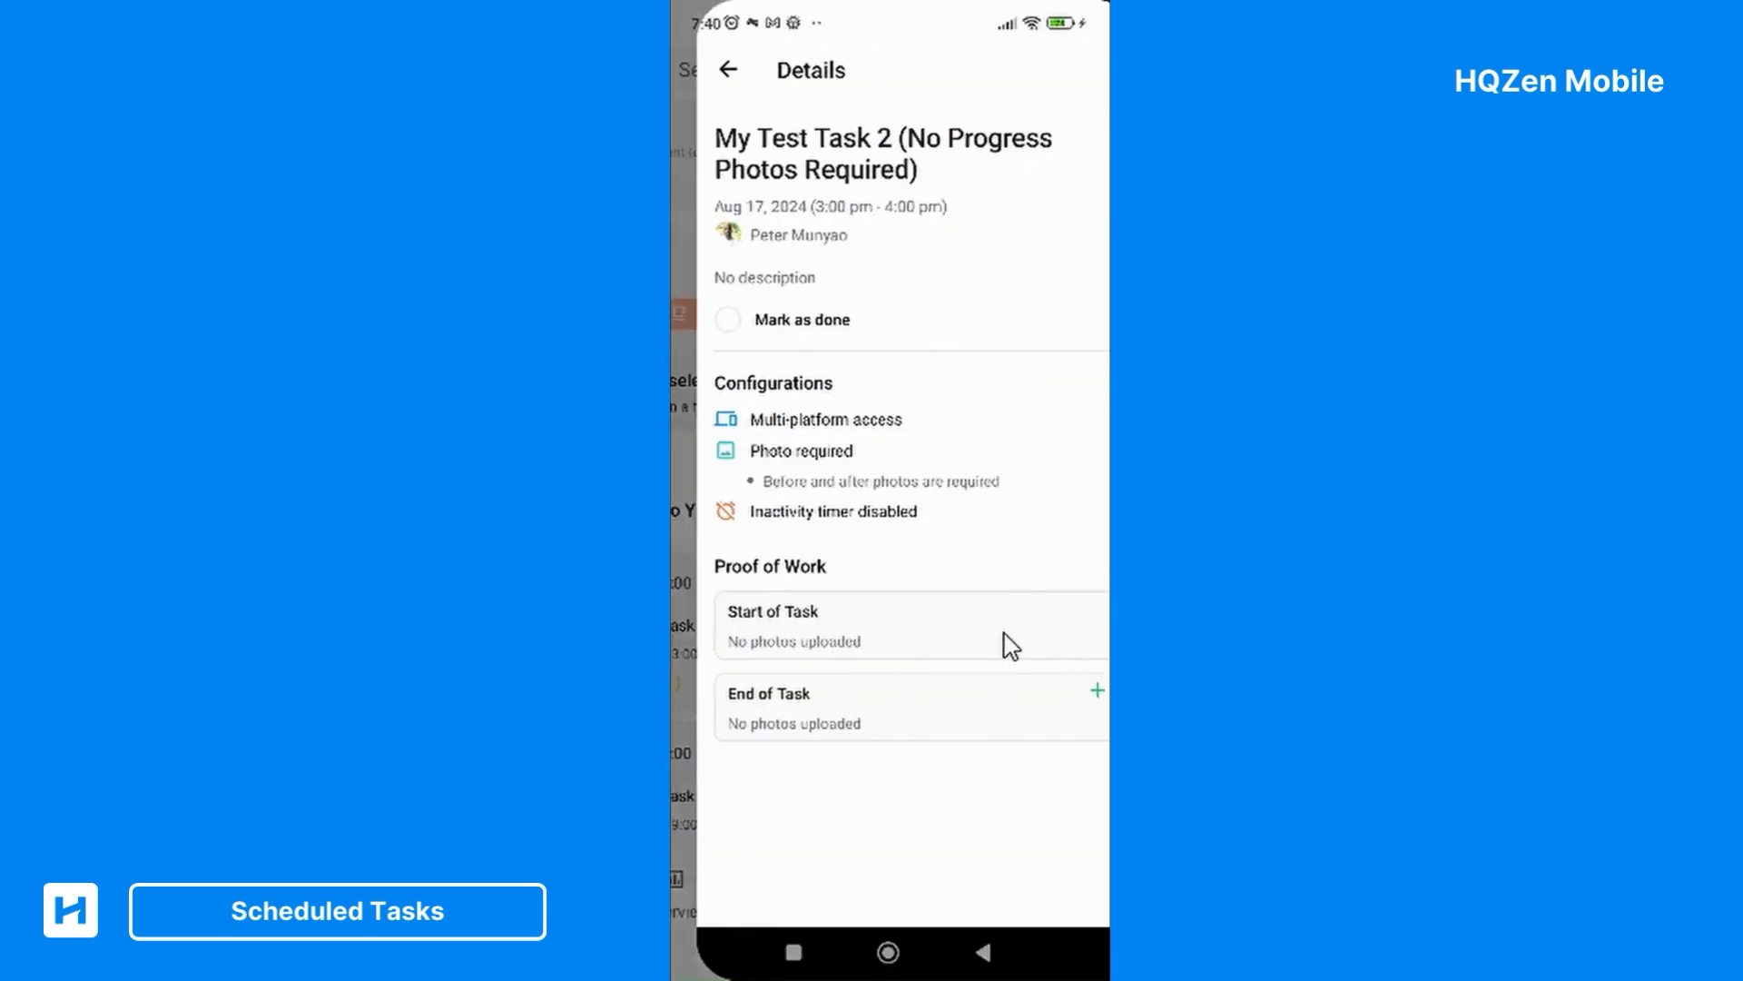
left_click(1004, 634)
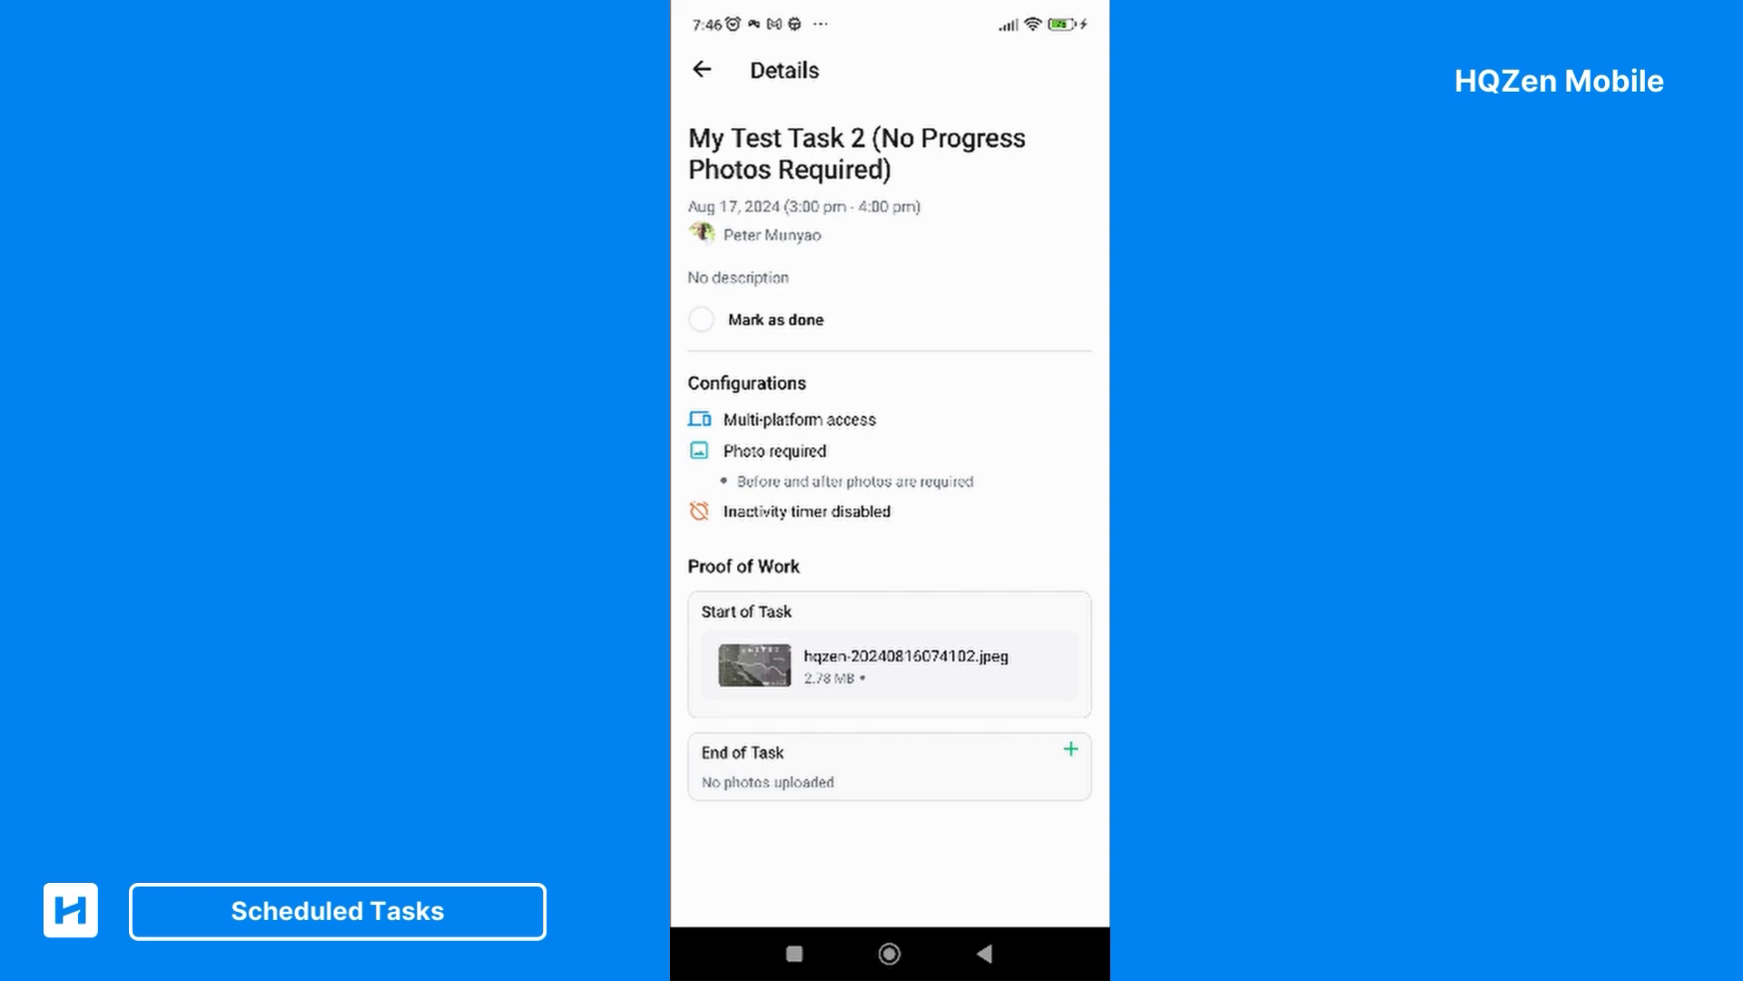
Start marking My Test Task 2 (No Progress Photos Required) as done and attach a photo as proof of work
left_click(702, 320)
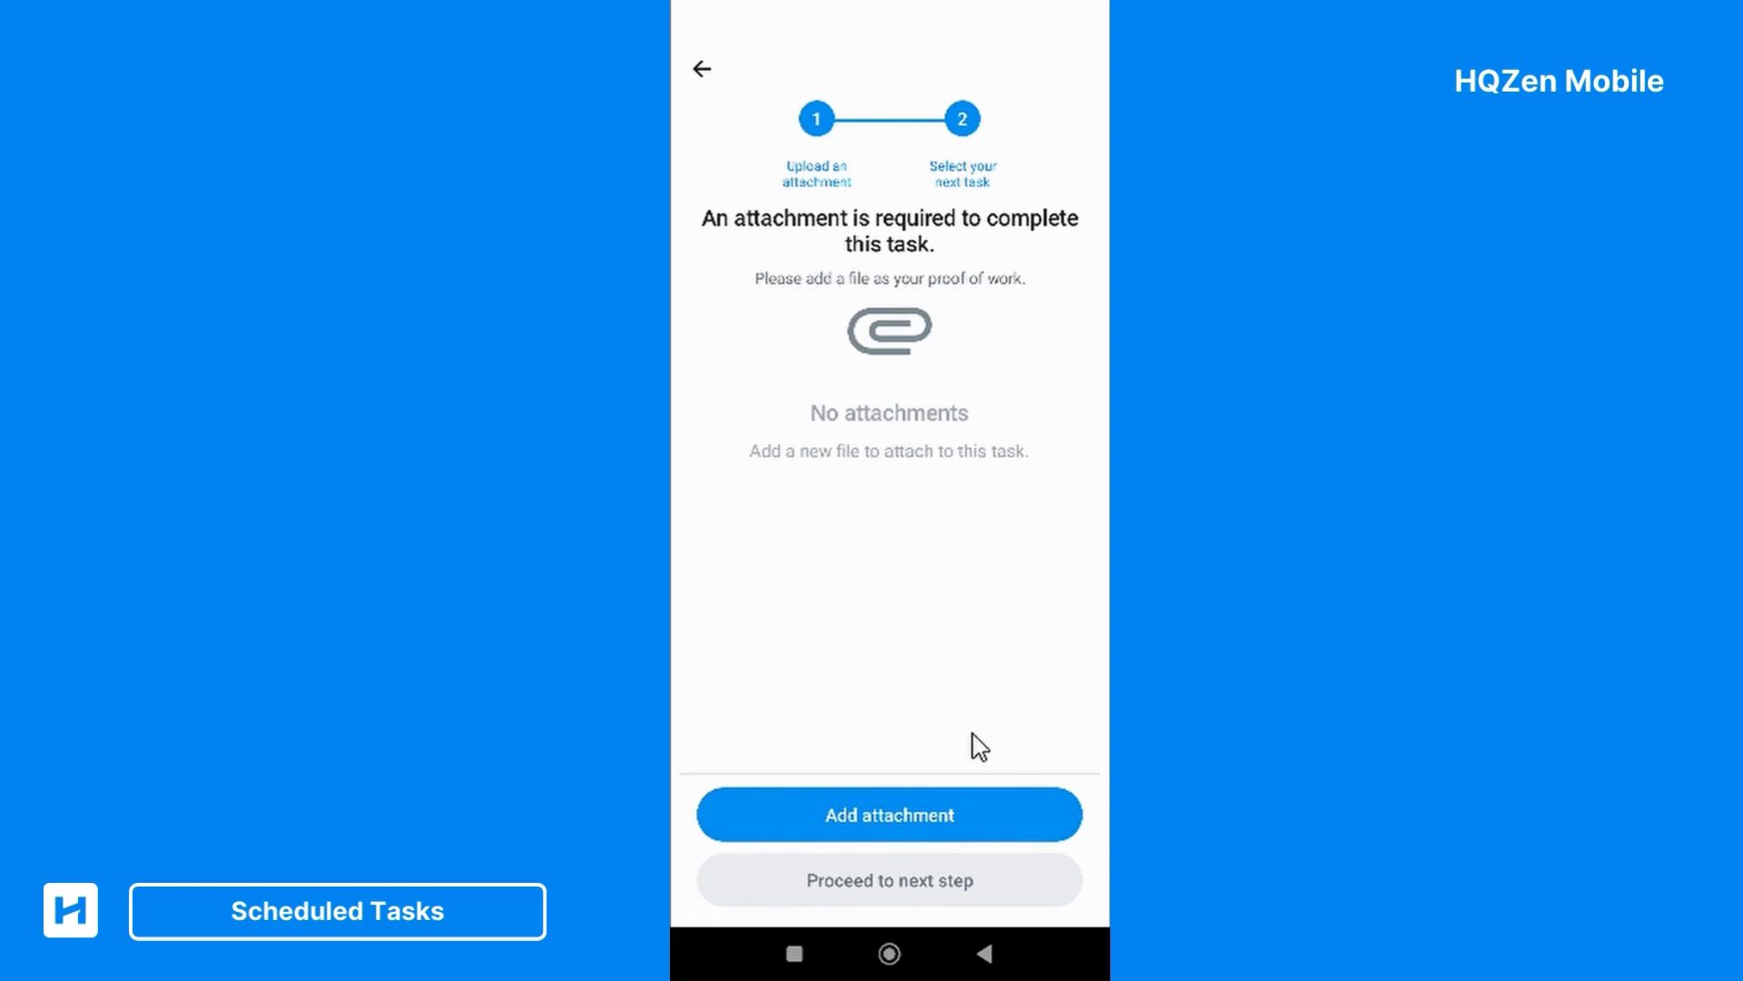
left_click(973, 808)
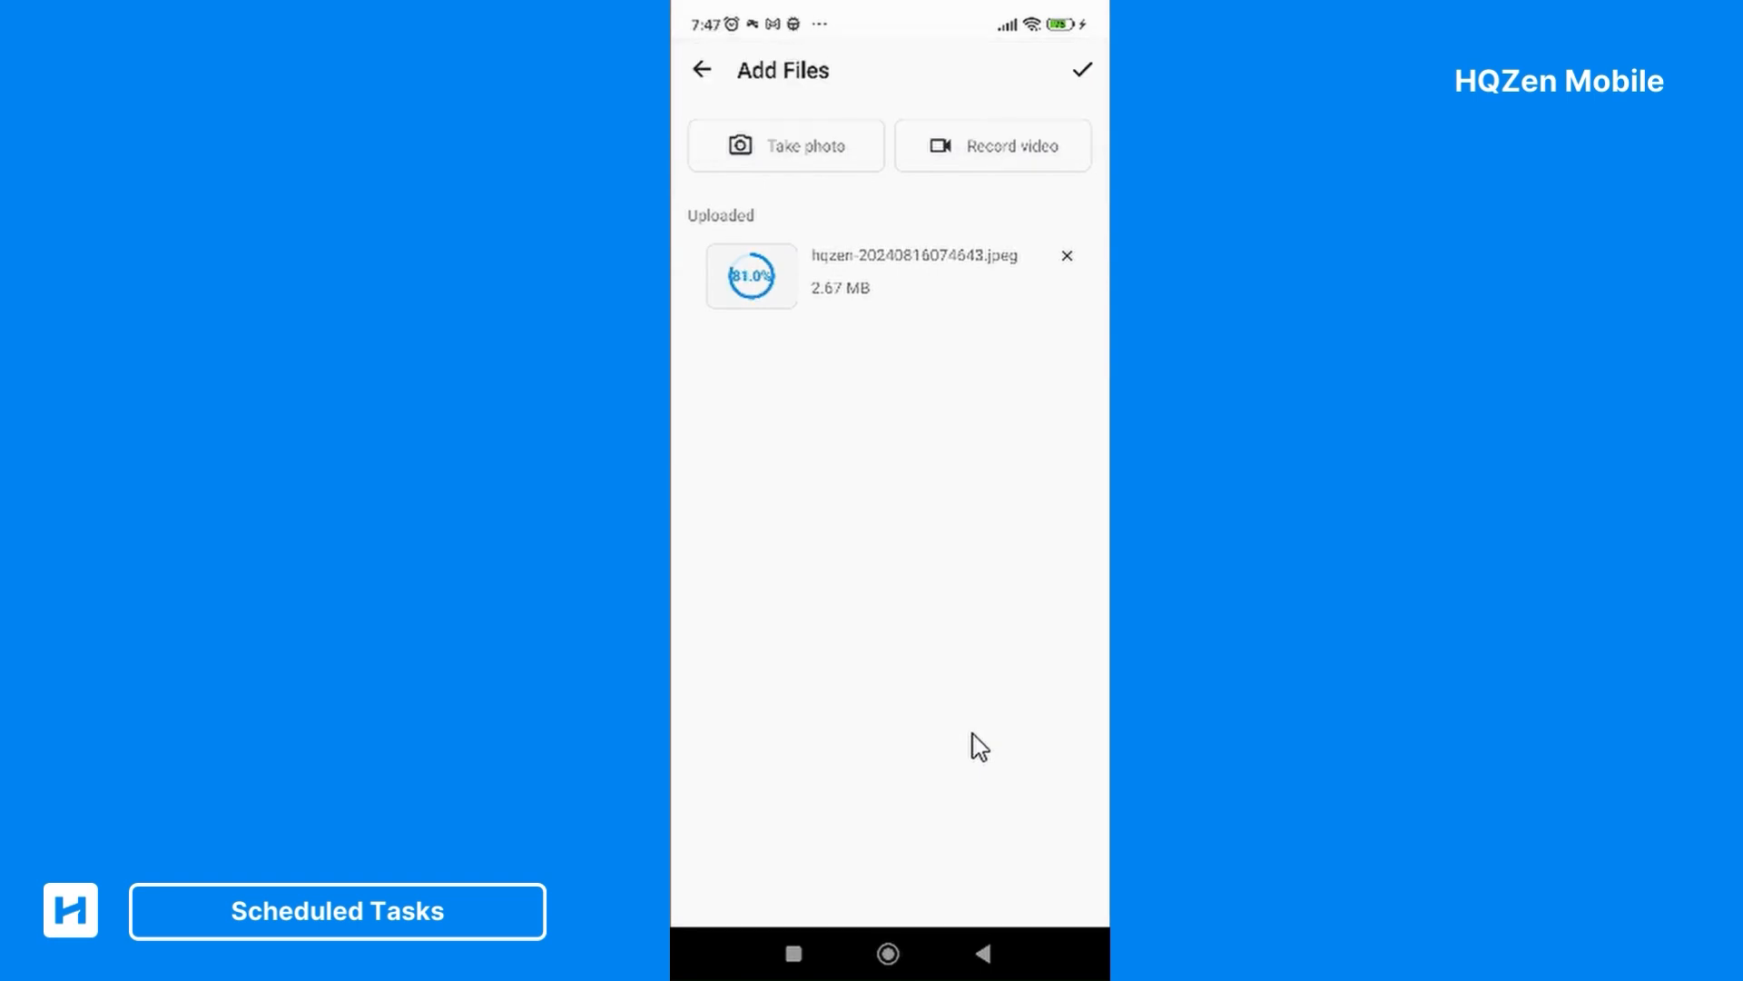
left_click(1084, 67)
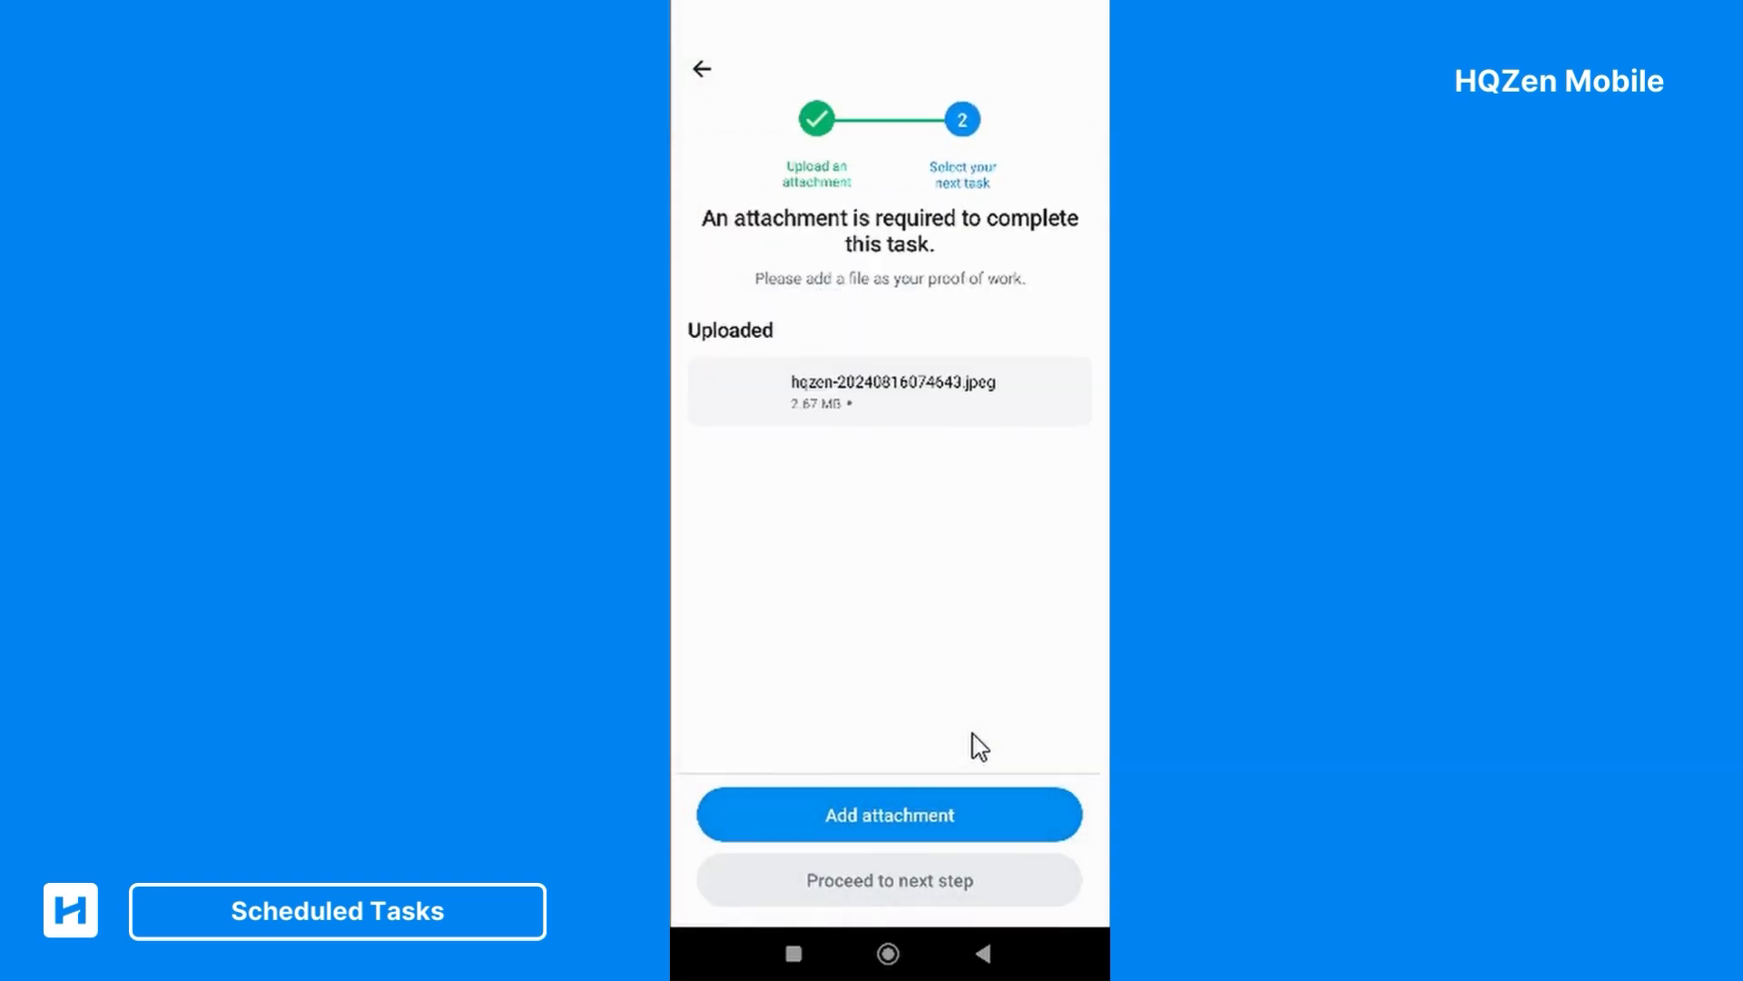
Proceed to the next-task selection and look through the available tasks
left_click(917, 880)
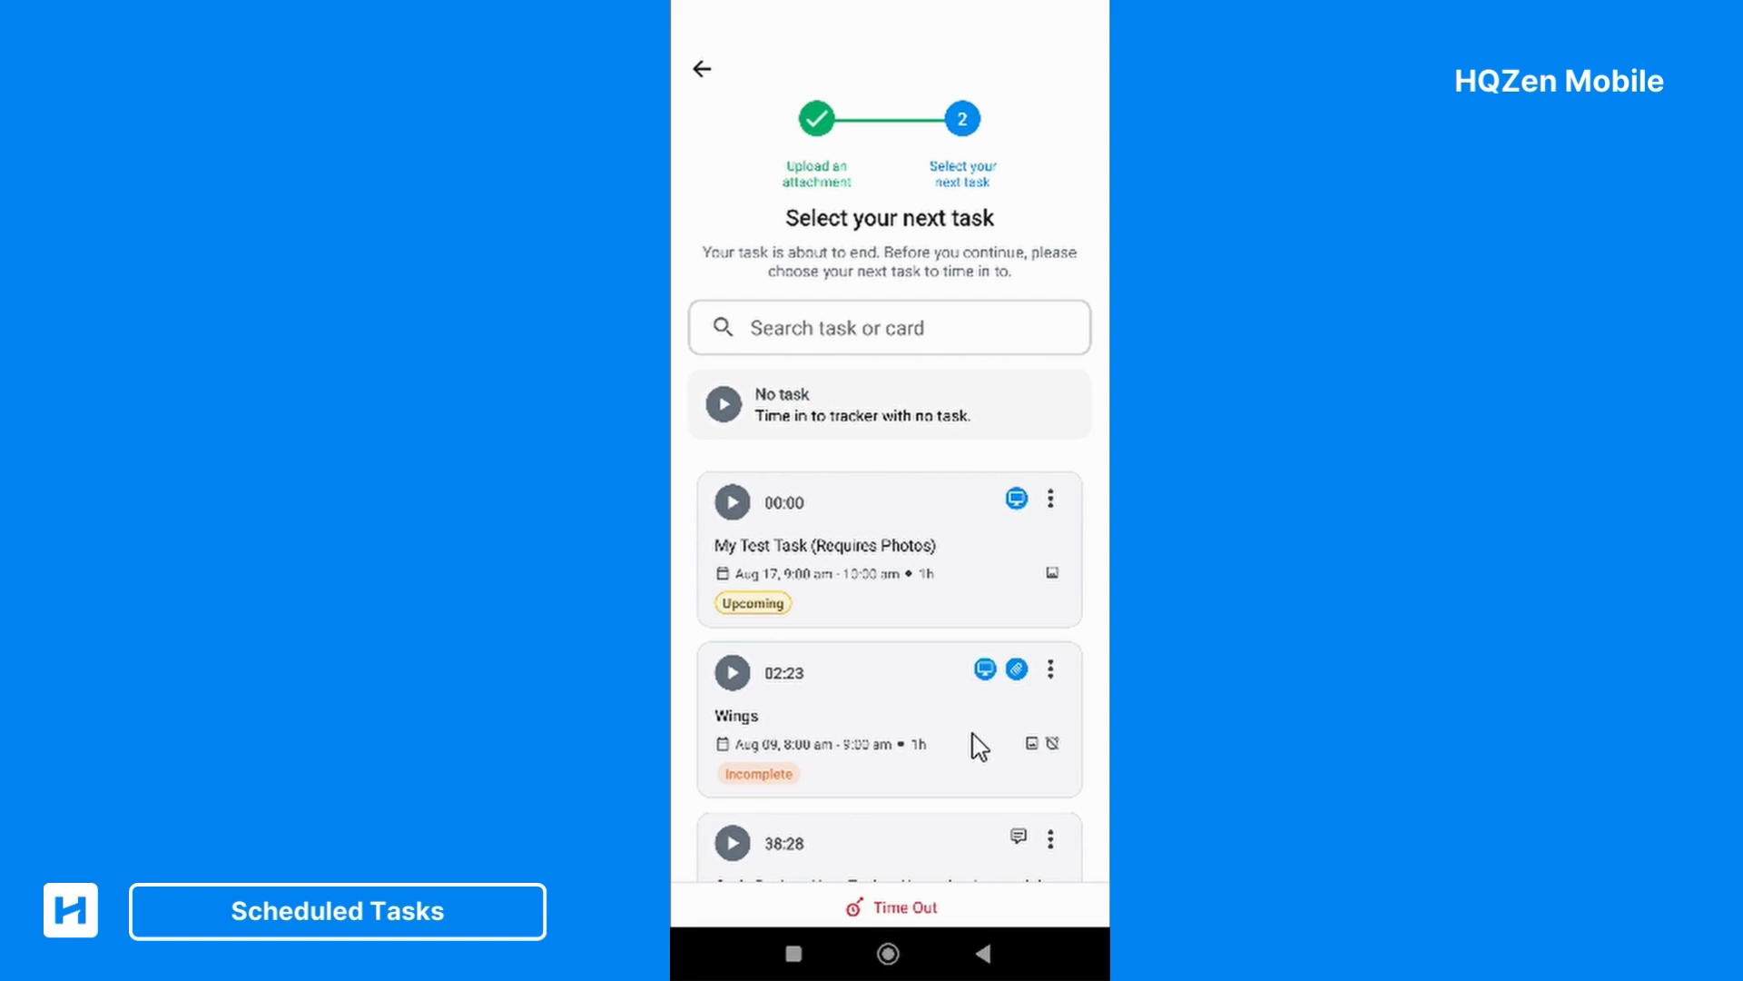
scroll(973, 734, "down", 1)
scroll(973, 734, "up", 1)
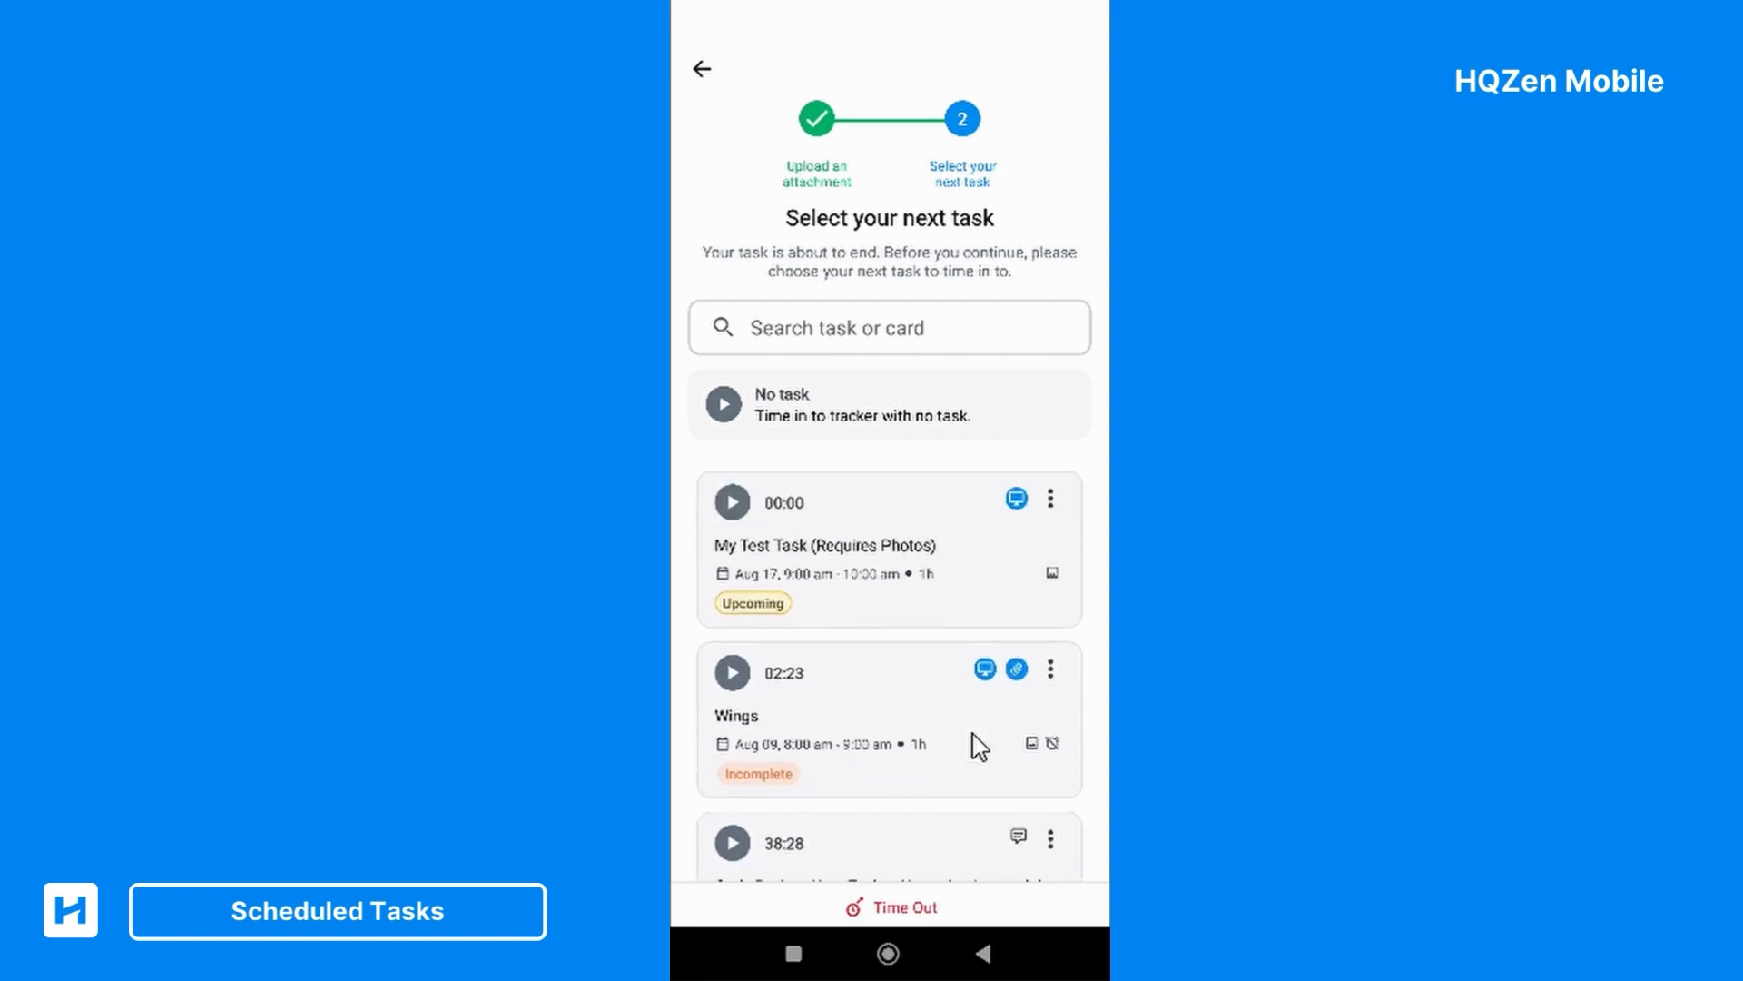